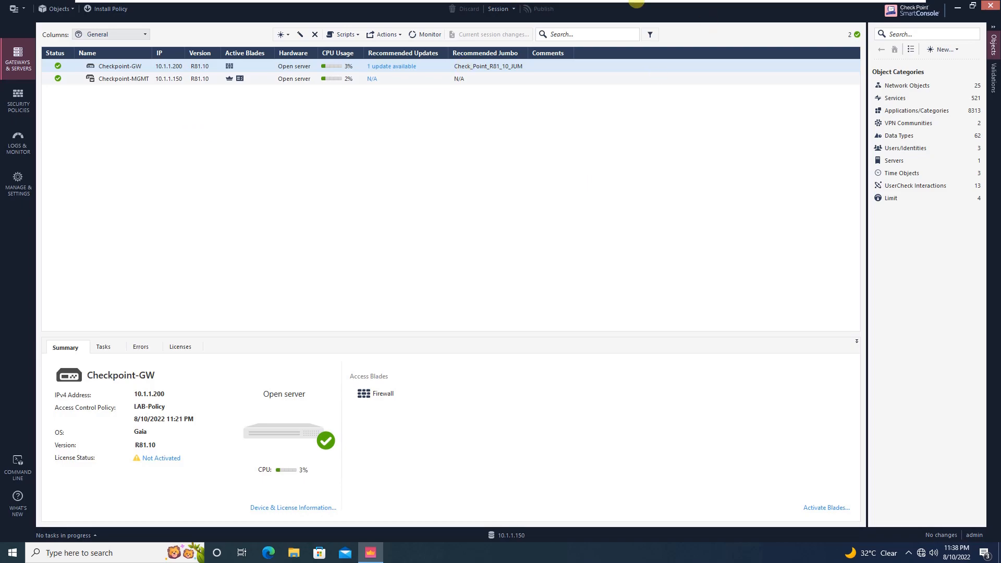
Switch to the AD-Server machine and examine the members of CP-ID Group in Active Directory Users and Computers
{"action": "left_click", "coordinate": [638, 11]}
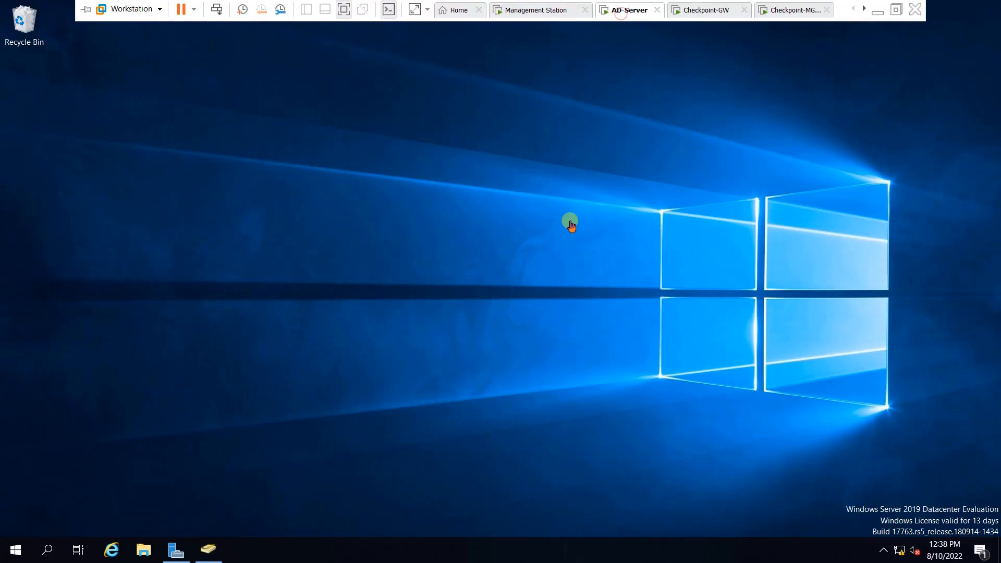
{"action": "left_click", "coordinate": [208, 548]}
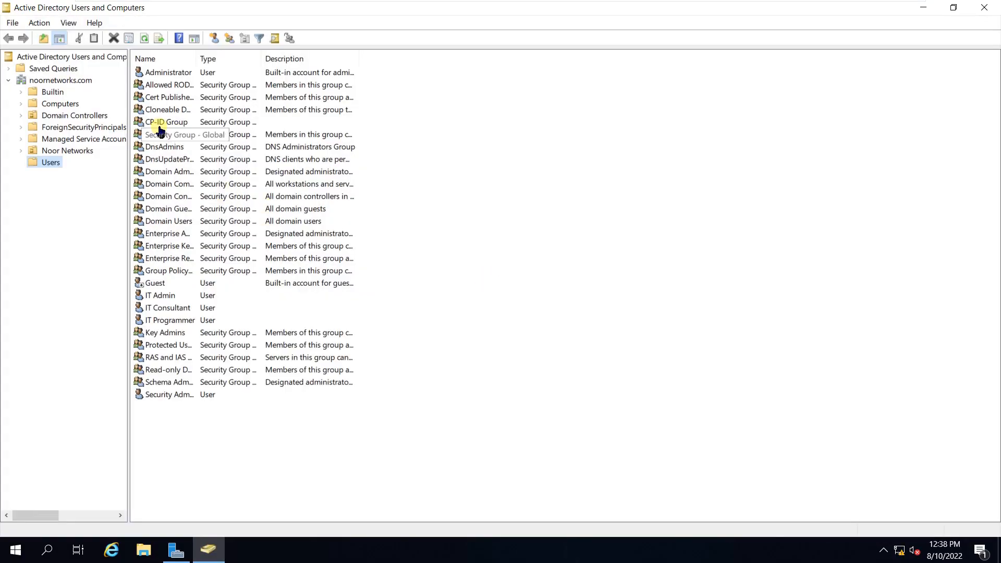
{"action": "left_click", "coordinate": [158, 124]}
{"action": "double_click", "coordinate": [159, 125]}
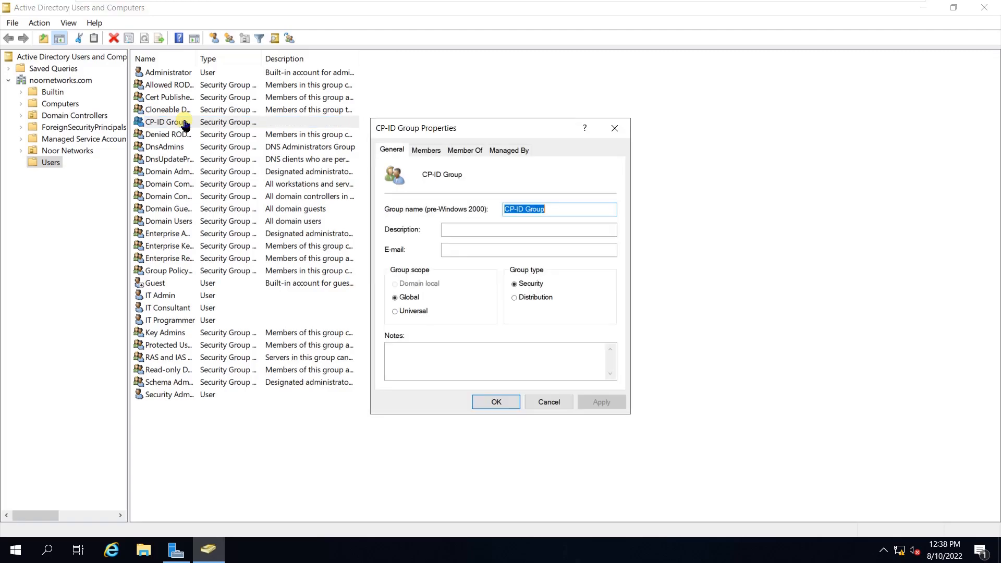
{"action": "left_click", "coordinate": [437, 151]}
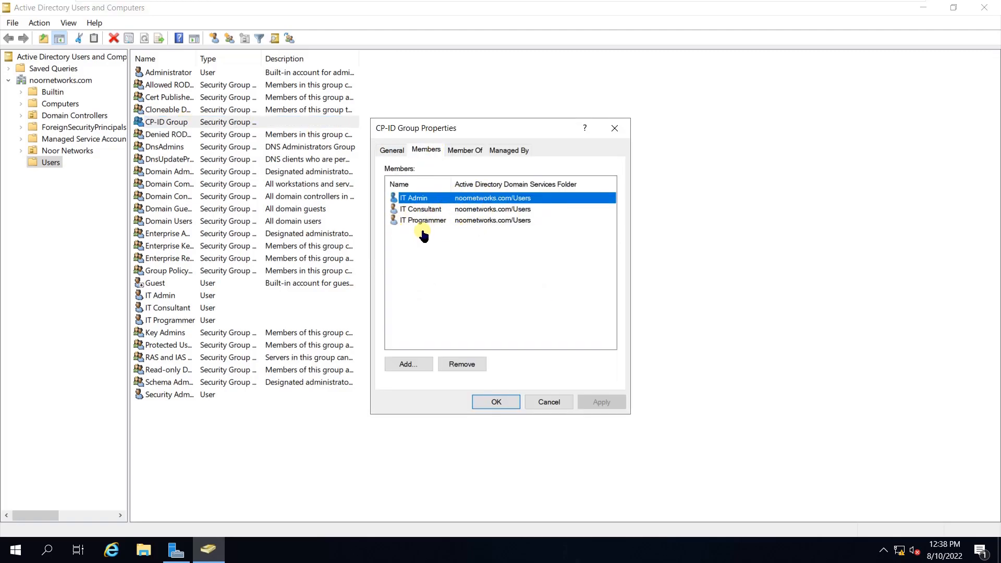
{"action": "left_click", "coordinate": [615, 128]}
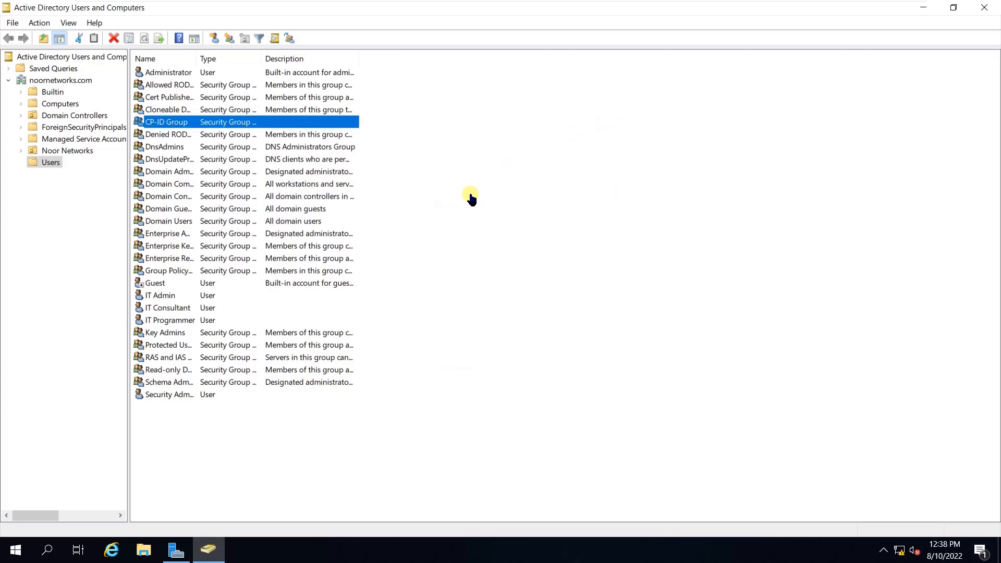
Switch back to SmartConsole on the Management Station and enable Identity Awareness on Checkpoint-GW with AD Query and Browser-Based Authentication
{"action": "mouse_move", "coordinate": [687, 3]}
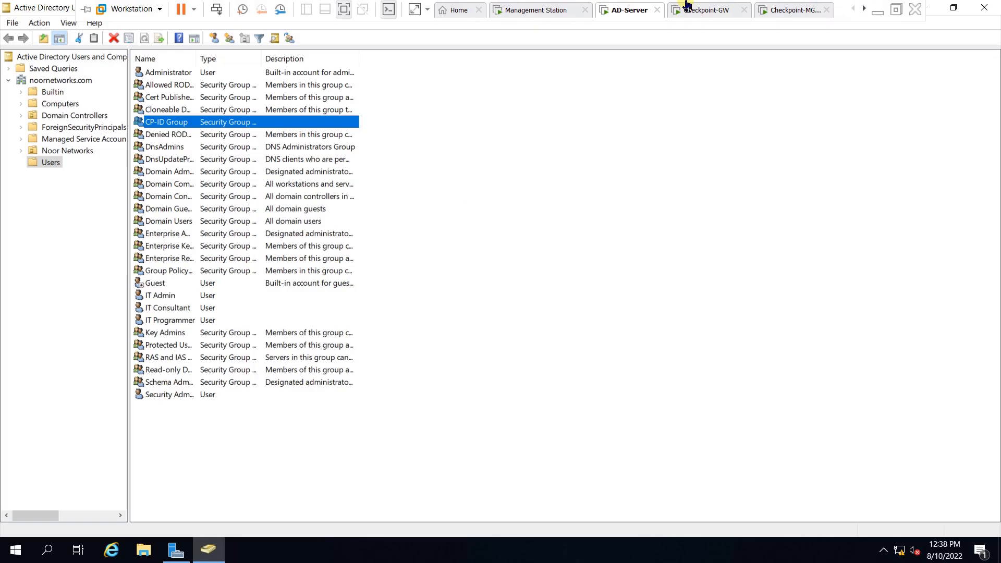
{"action": "left_click", "coordinate": [537, 10]}
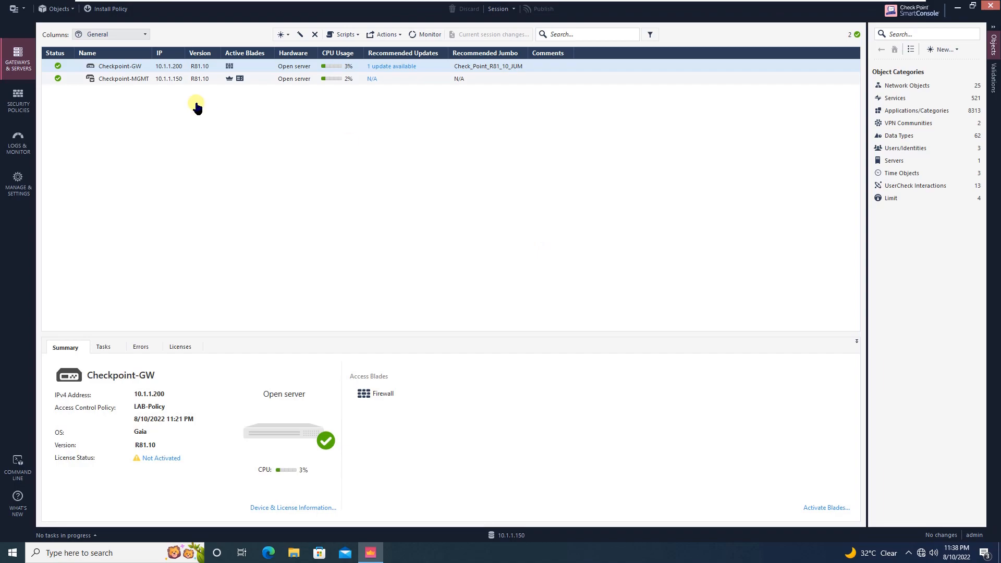
{"action": "left_click", "coordinate": [132, 69]}
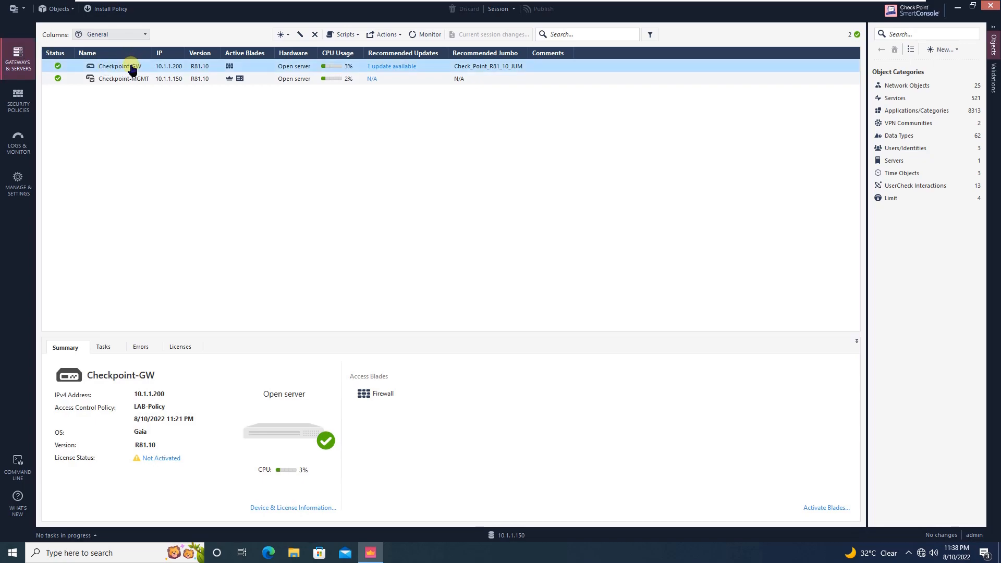
{"action": "double_click", "coordinate": [132, 69]}
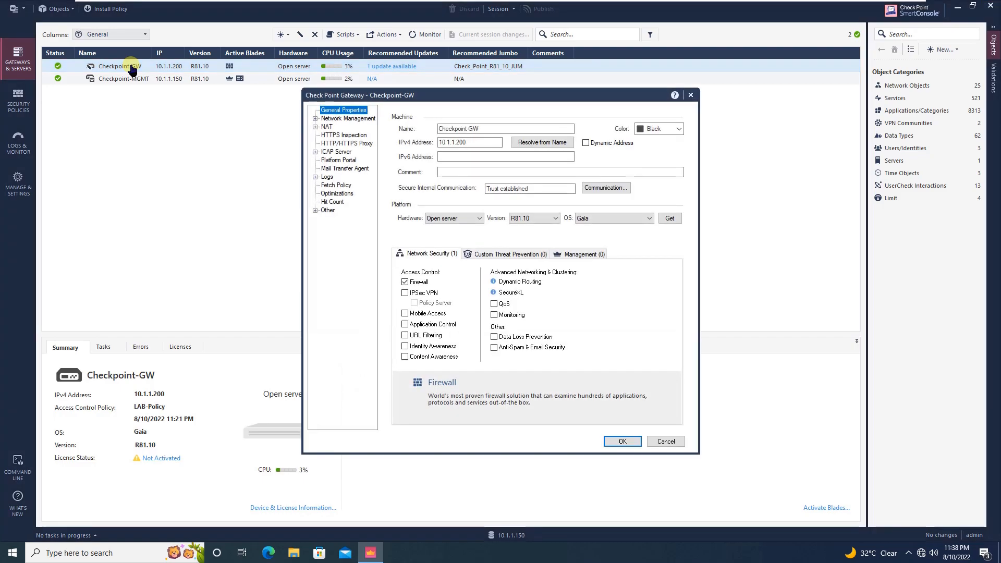
{"action": "mouse_move", "coordinate": [405, 347]}
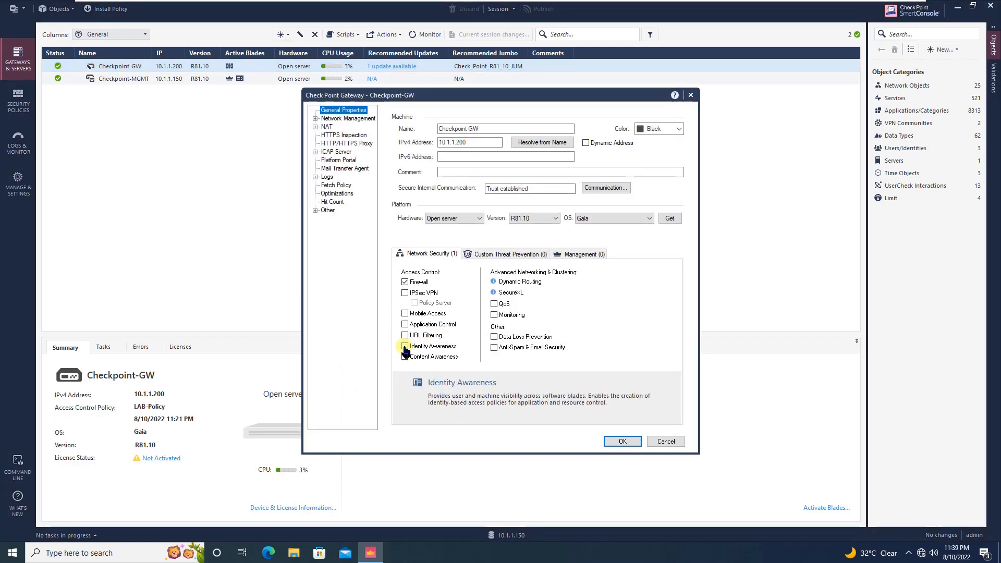
{"action": "left_click", "coordinate": [405, 347]}
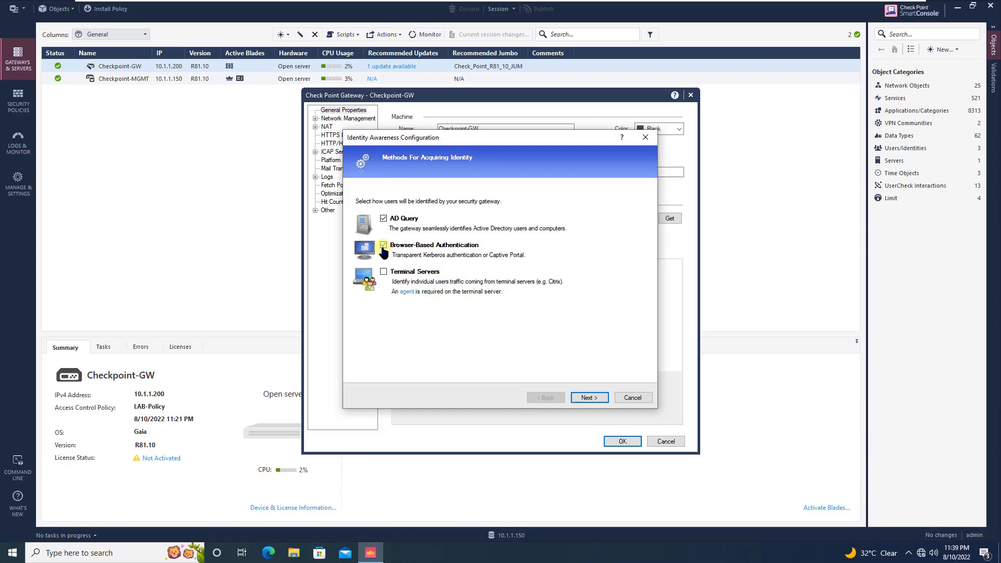
{"action": "left_click", "coordinate": [588, 392]}
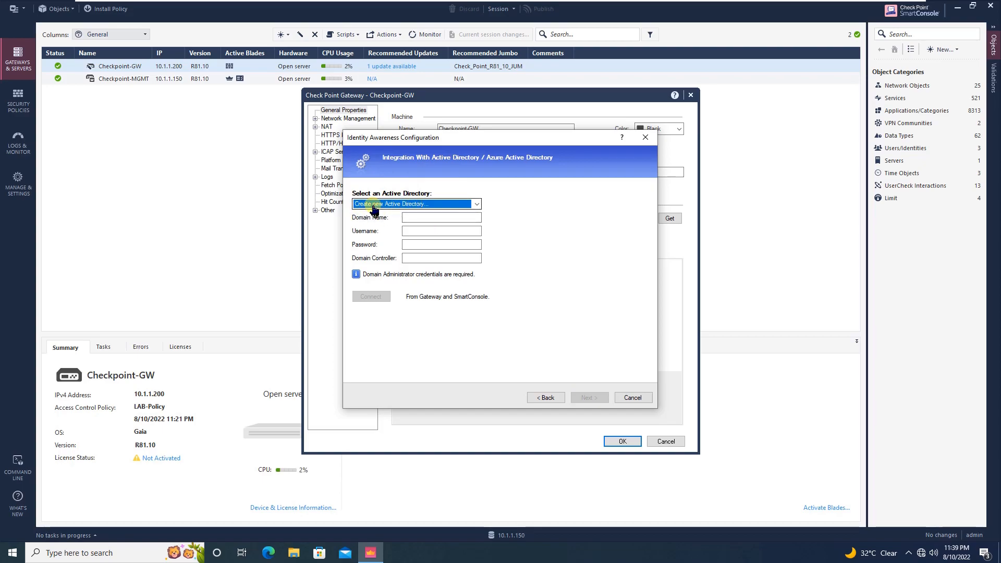
Try connecting to a new Active Directory with domain noornetworks.com, username administrator, the account password and domain controller 10.1.1.50
{"action": "left_click", "coordinate": [410, 218]}
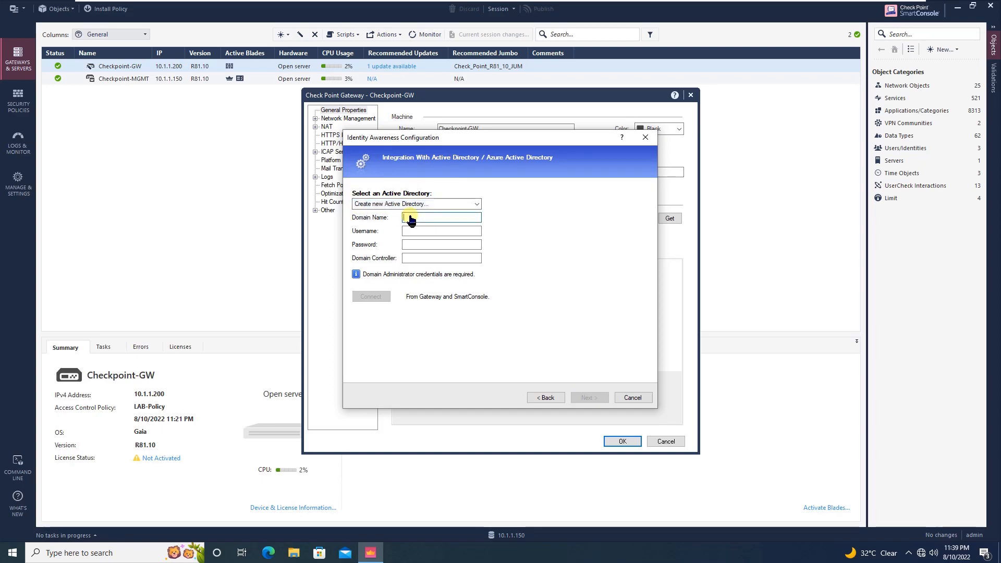
{"action": "type", "text": "noornetworks.com"}
{"action": "key", "text": "Tab"}
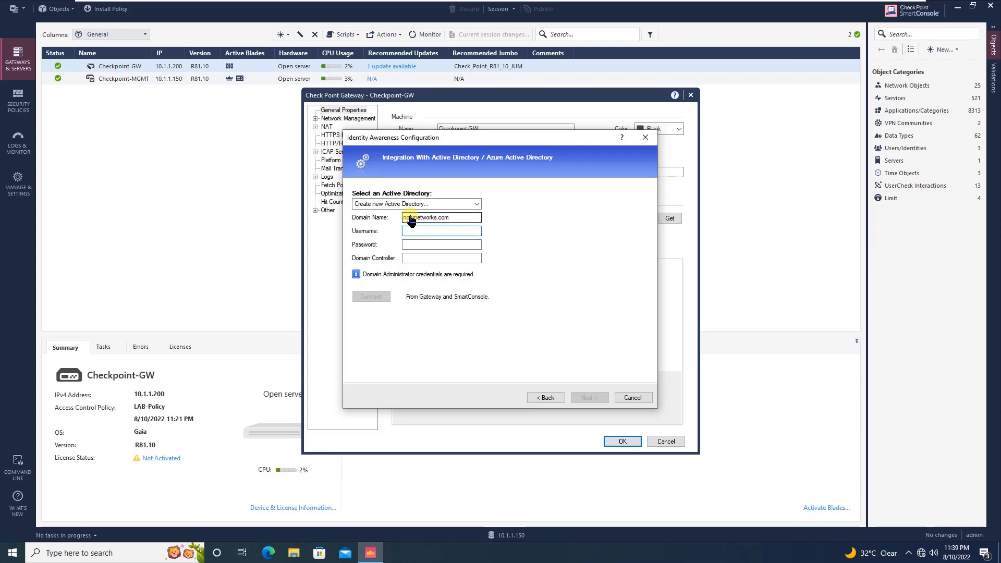
{"action": "type", "text": "administrator"}
{"action": "key", "text": "Tab"}
{"action": "type", "text": "••••••••"}
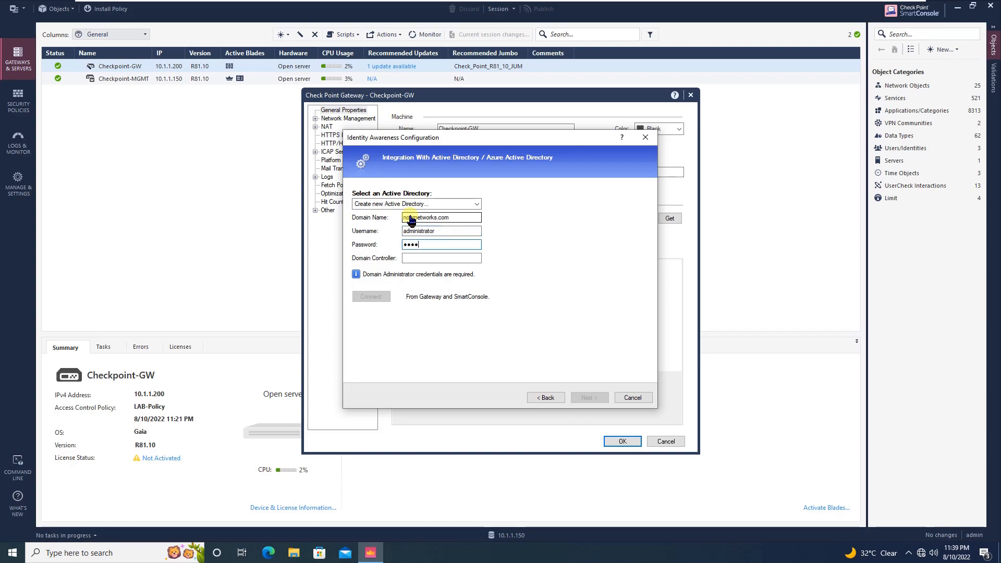
{"action": "type", "text": "••"}
{"action": "key", "text": "Tab"}
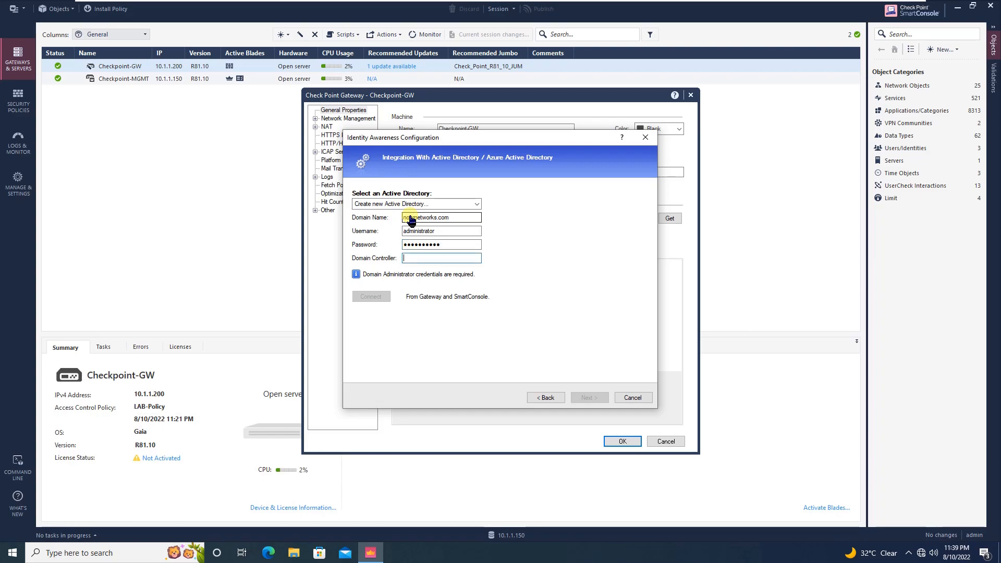
{"action": "type", "text": "10.1.1.50"}
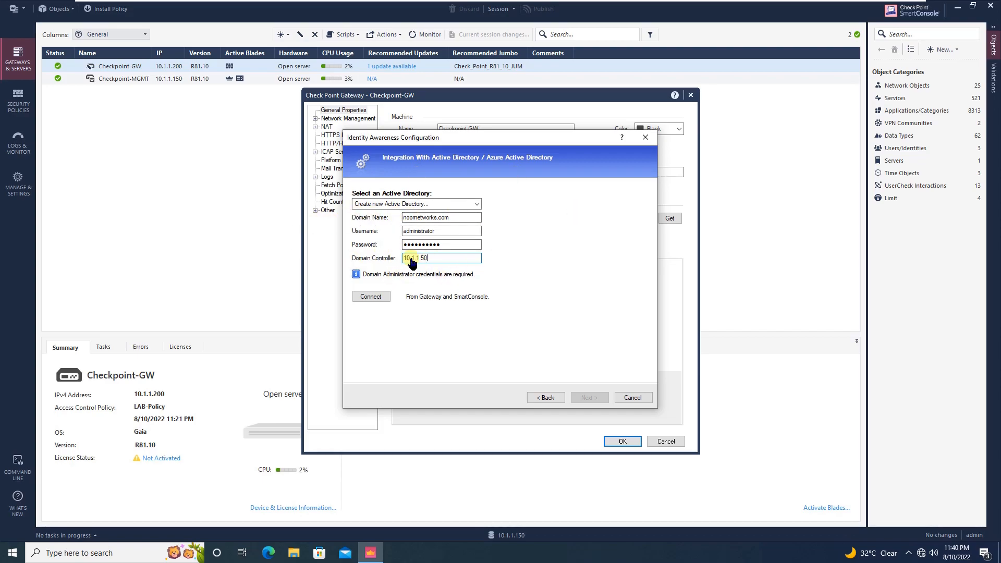
{"action": "left_click", "coordinate": [367, 298]}
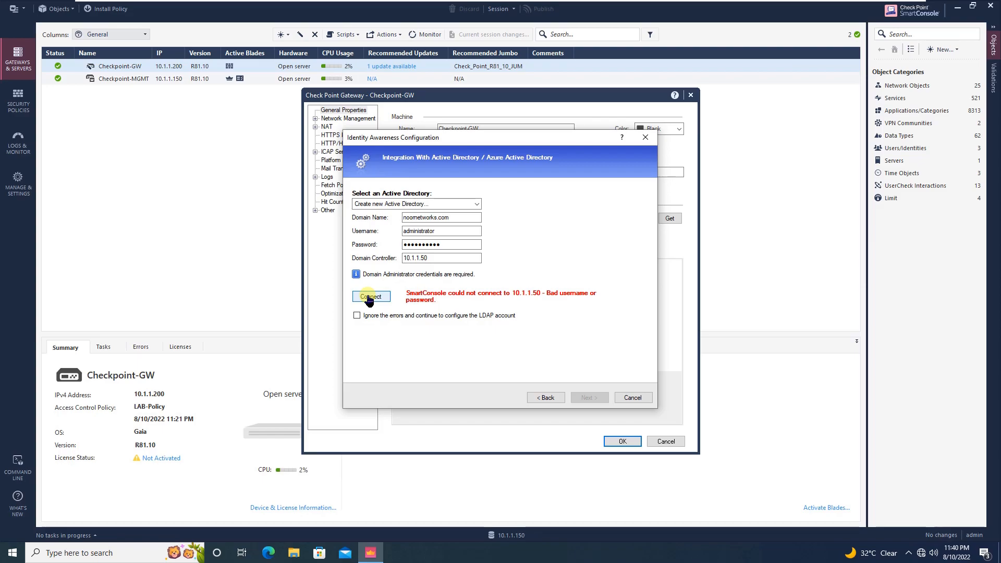
Re-enter the domain administrator's password, connect to the Active Directory and proceed to the browser-based authentication settings
{"action": "double_click", "coordinate": [444, 249]}
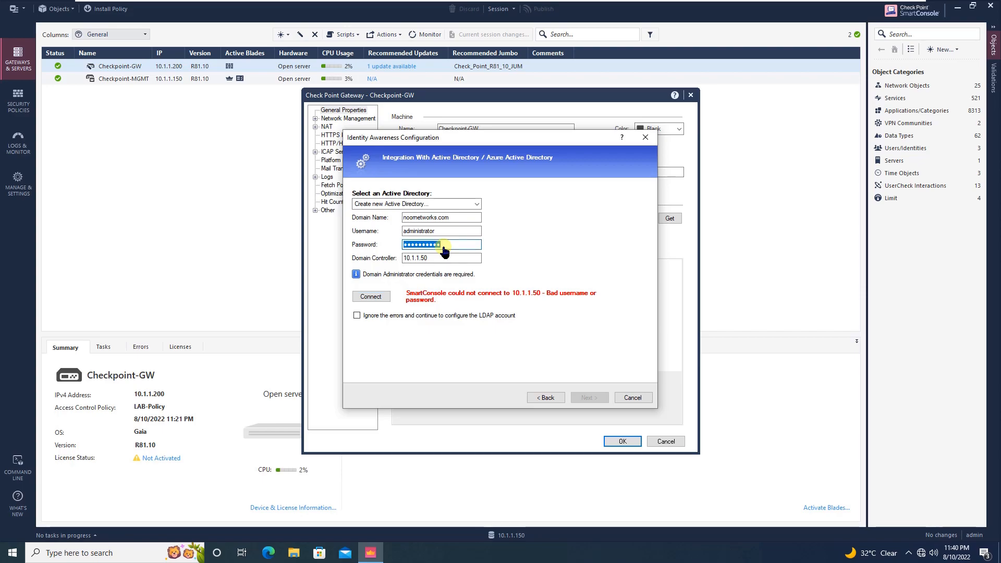
{"action": "type", "text": "*****"}
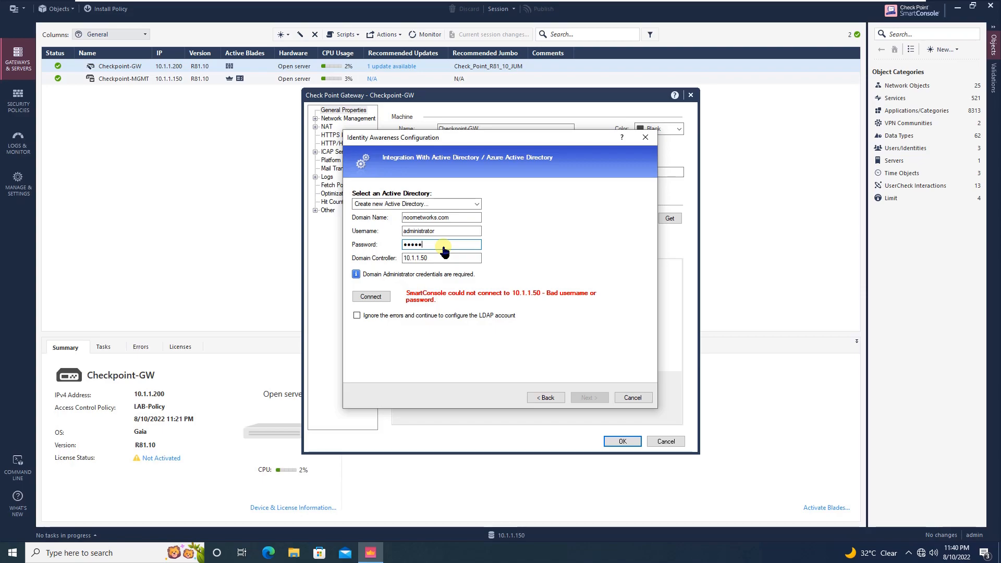
{"action": "type", "text": "*****"}
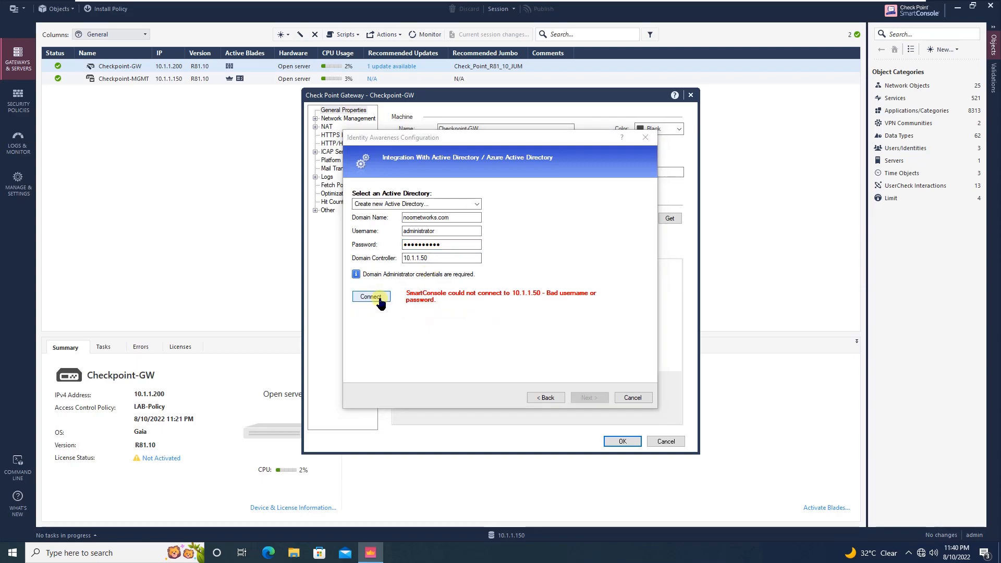
{"action": "left_click", "coordinate": [371, 296]}
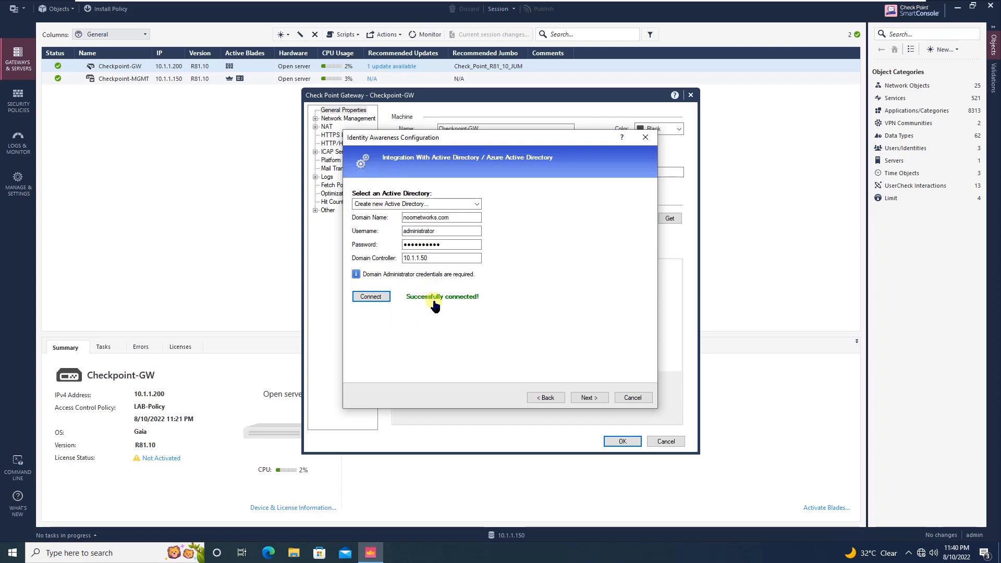
{"action": "left_click", "coordinate": [597, 398]}
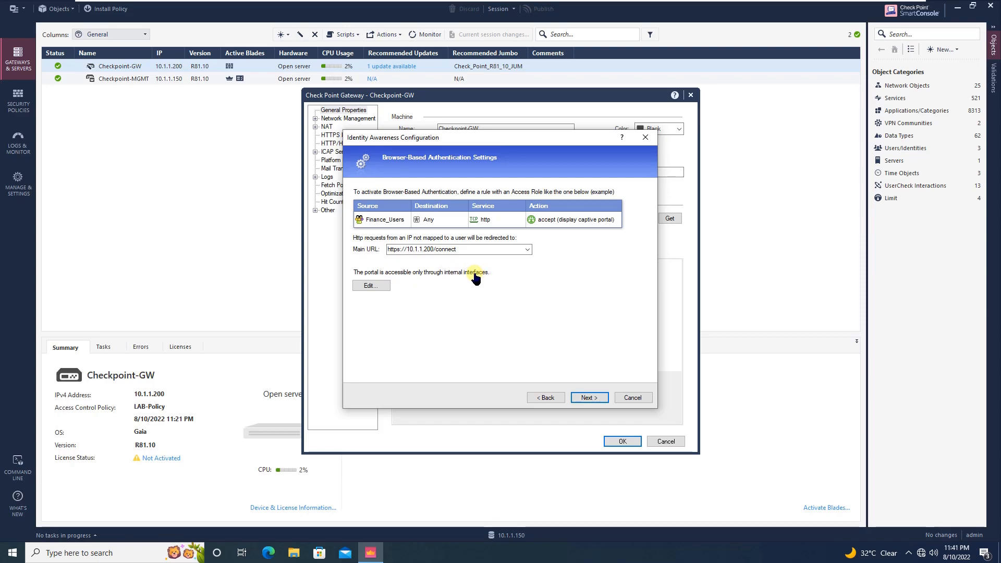
Check the captive portal's accessibility options without editing them and complete the Identity Awareness configuration wizard
{"action": "left_click", "coordinate": [380, 288]}
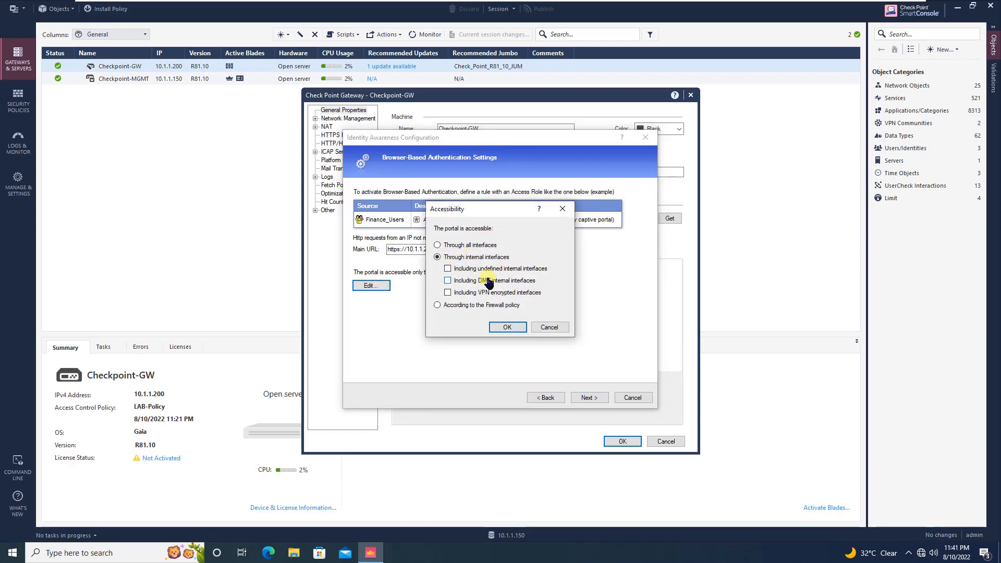
{"action": "left_click", "coordinate": [563, 209]}
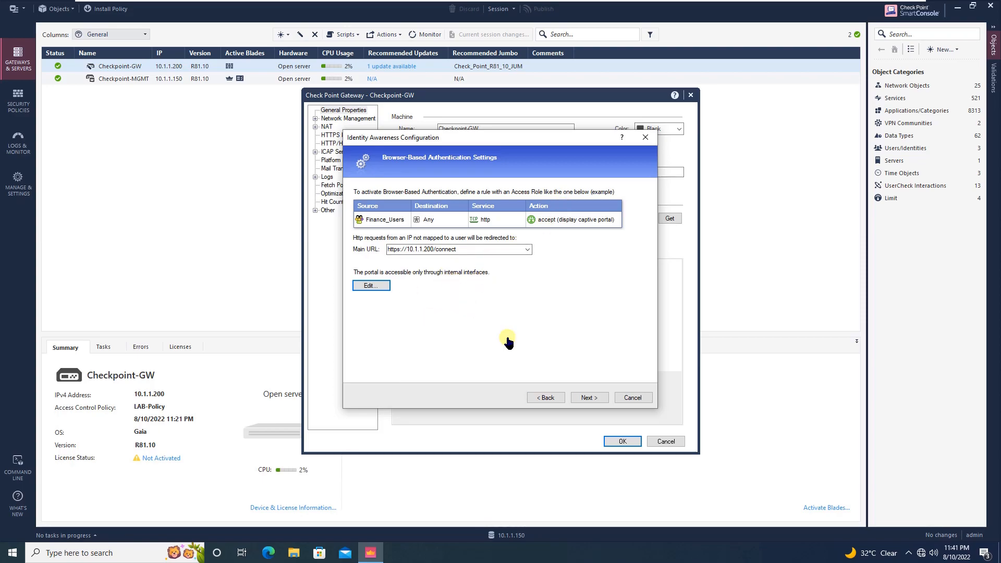
{"action": "left_click", "coordinate": [588, 397]}
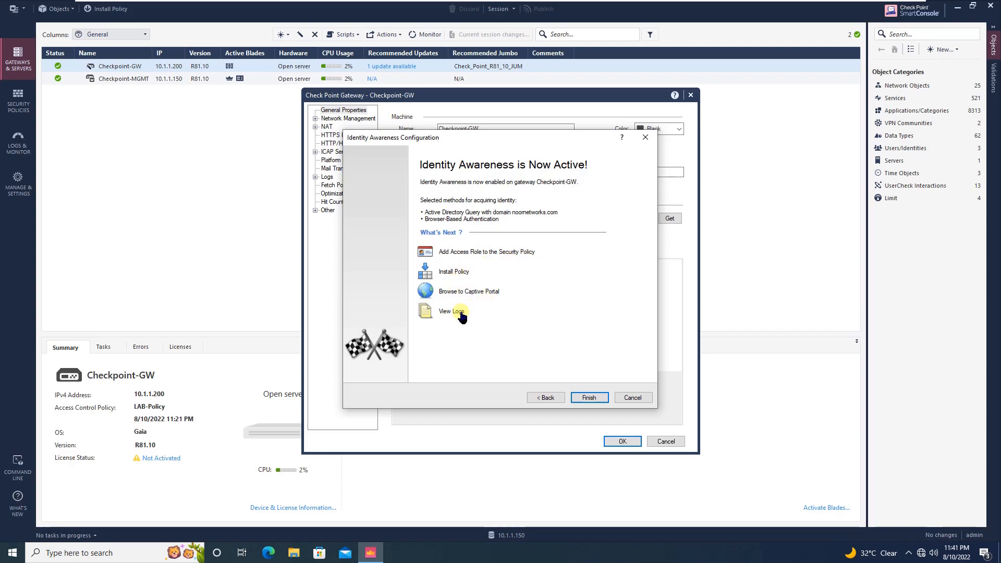
{"action": "left_click", "coordinate": [599, 399]}
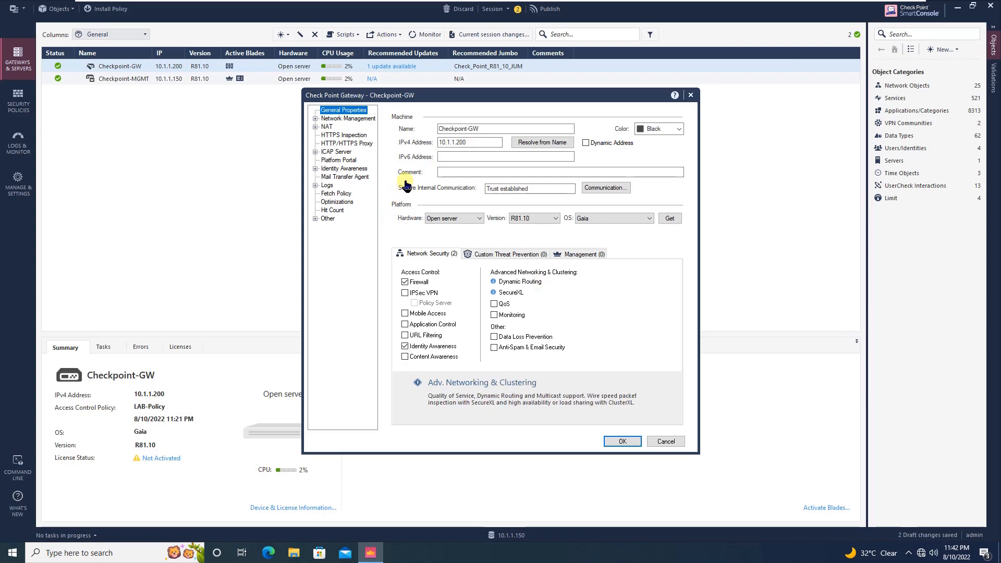
Examine the Browser-Based Authentication portal's access settings under the gateway's Identity Awareness, including main URL, certificate and interface accessibility
{"action": "left_click", "coordinate": [353, 169]}
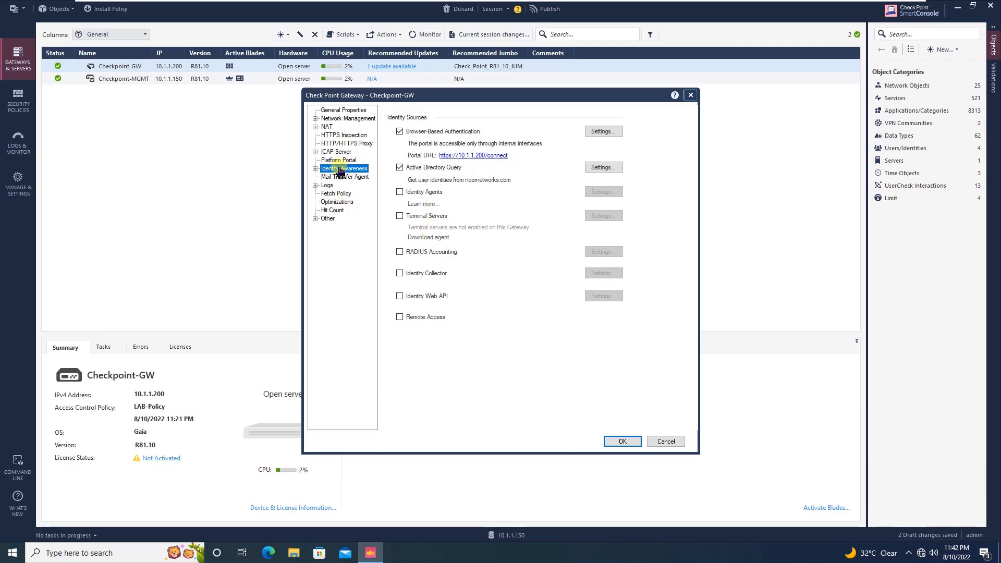
{"action": "left_click", "coordinate": [606, 132]}
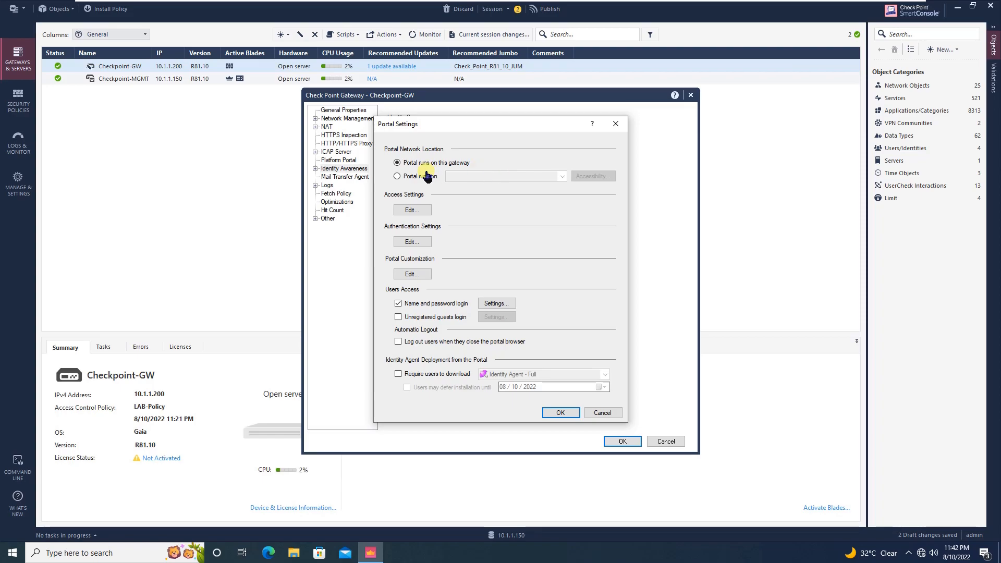
{"action": "left_click", "coordinate": [411, 210]}
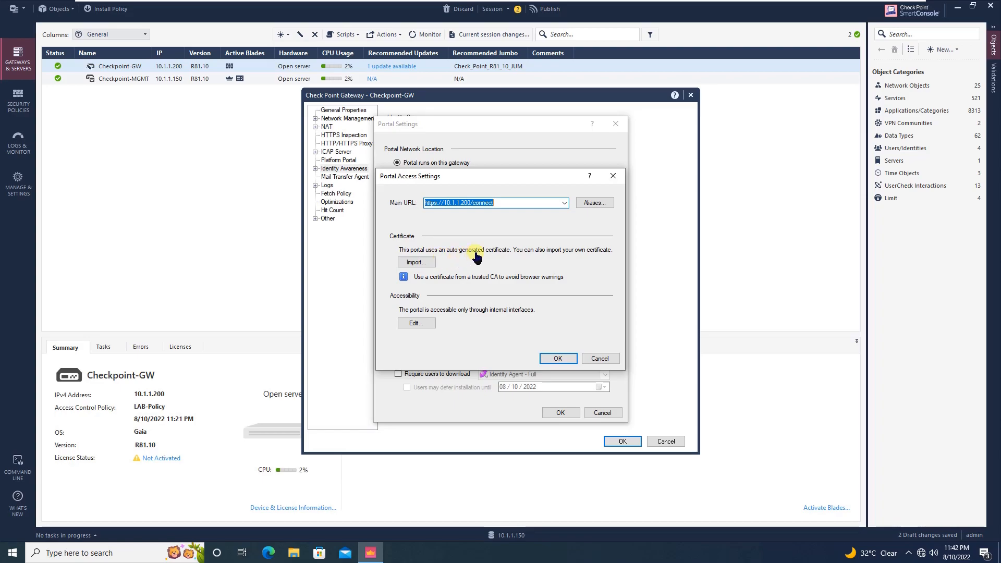
{"action": "key", "text": "Home"}
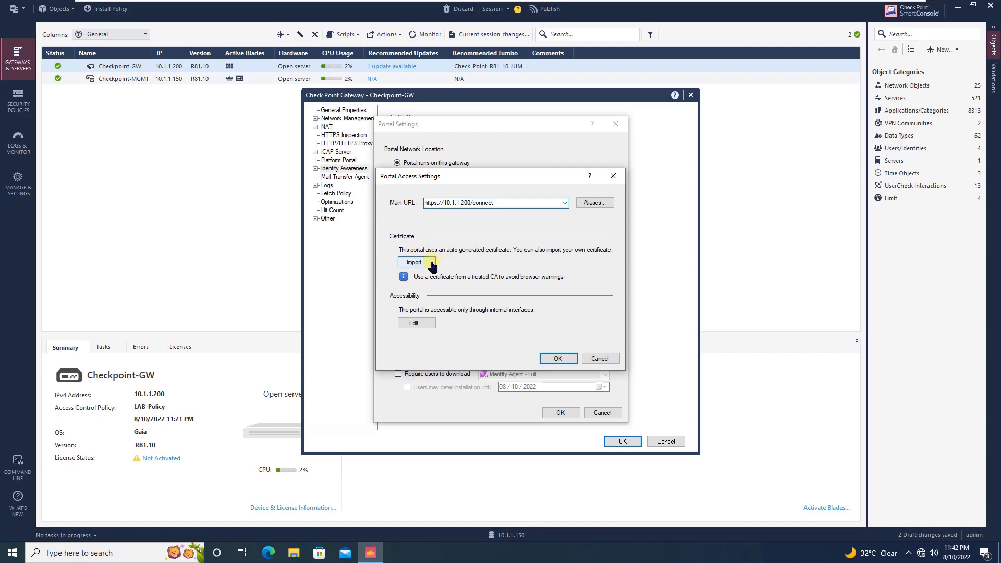
{"action": "left_click", "coordinate": [416, 324]}
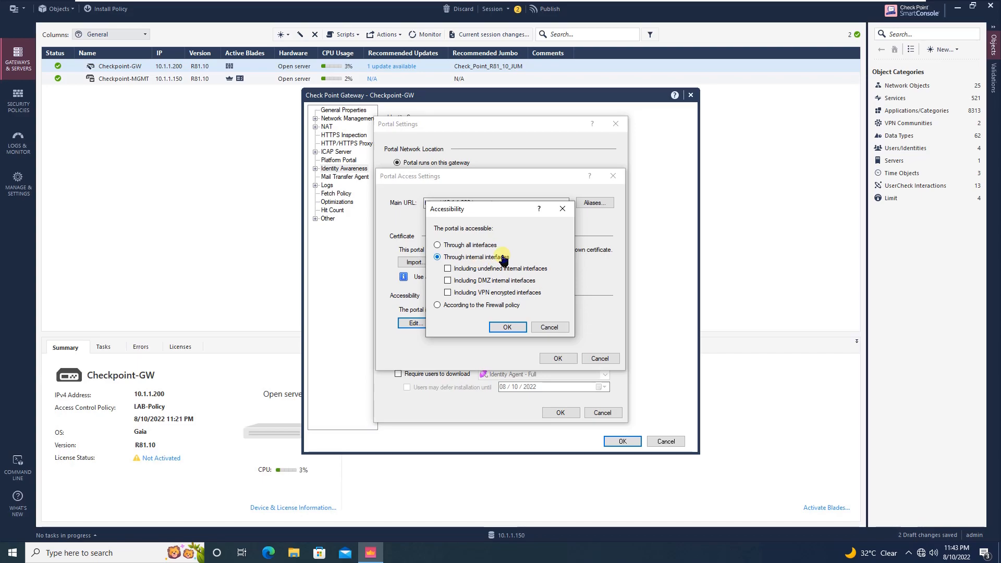
{"action": "left_click", "coordinate": [563, 211]}
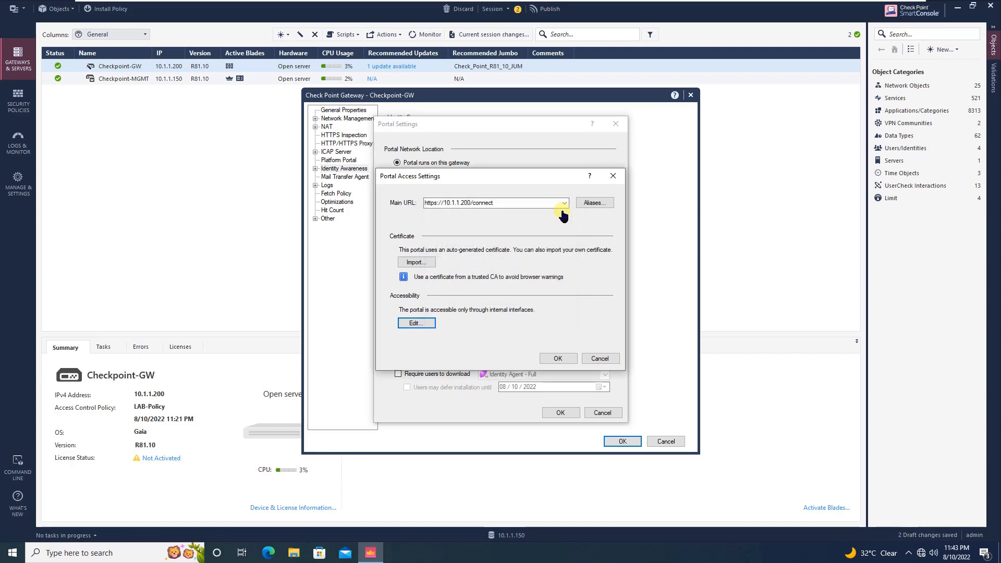
{"action": "left_click", "coordinate": [558, 359]}
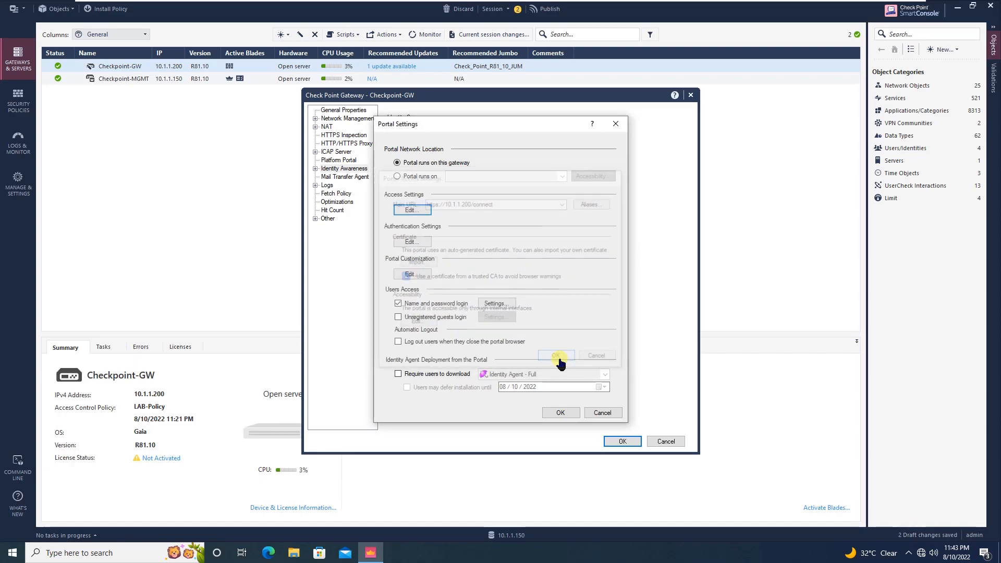
Review the portal's authentication settings and its customization options for the company logo and the mobile company logo, leaving both unchanged
{"action": "left_click", "coordinate": [411, 243]}
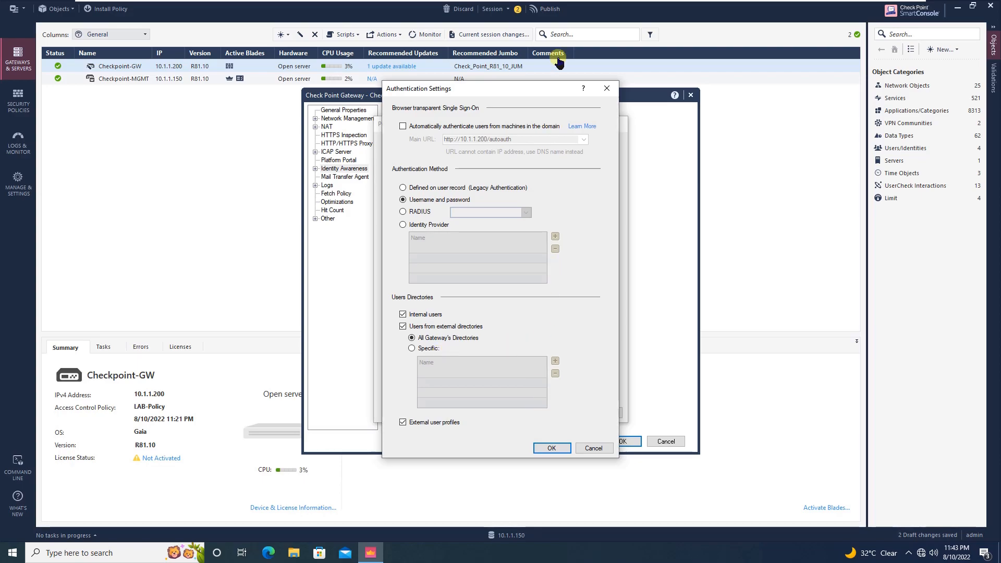
{"action": "left_click", "coordinate": [599, 89]}
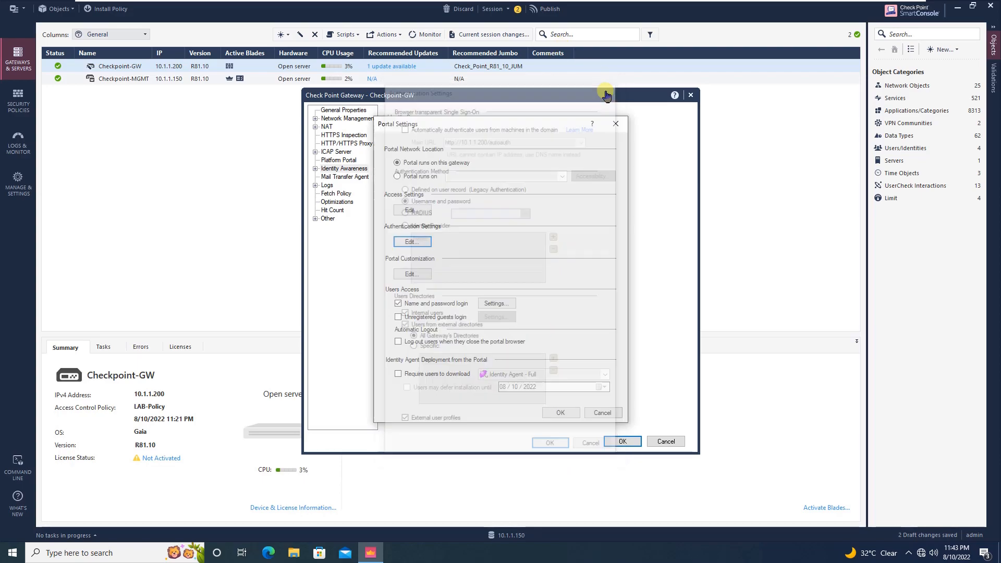
{"action": "left_click", "coordinate": [428, 278]}
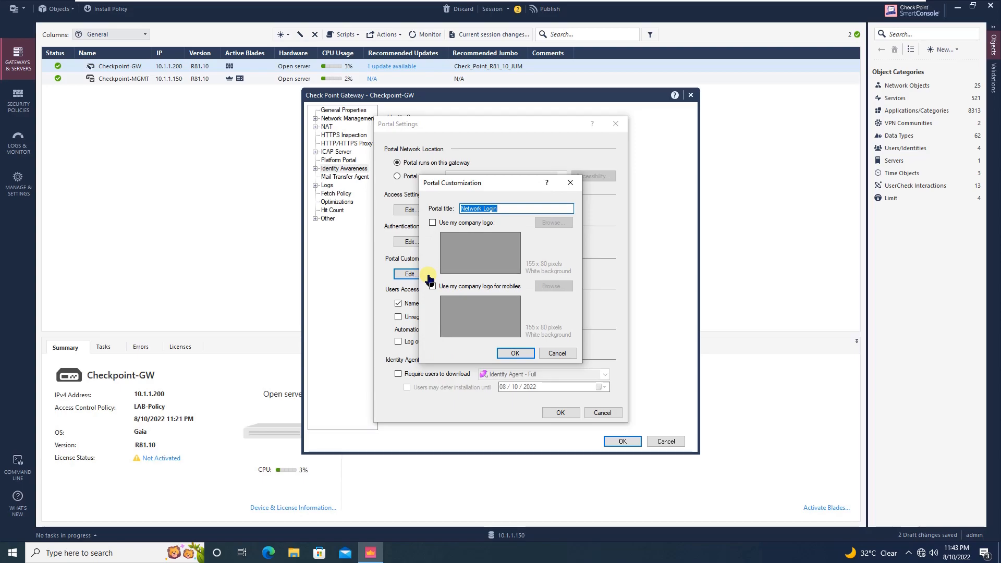
{"action": "left_click", "coordinate": [432, 223]}
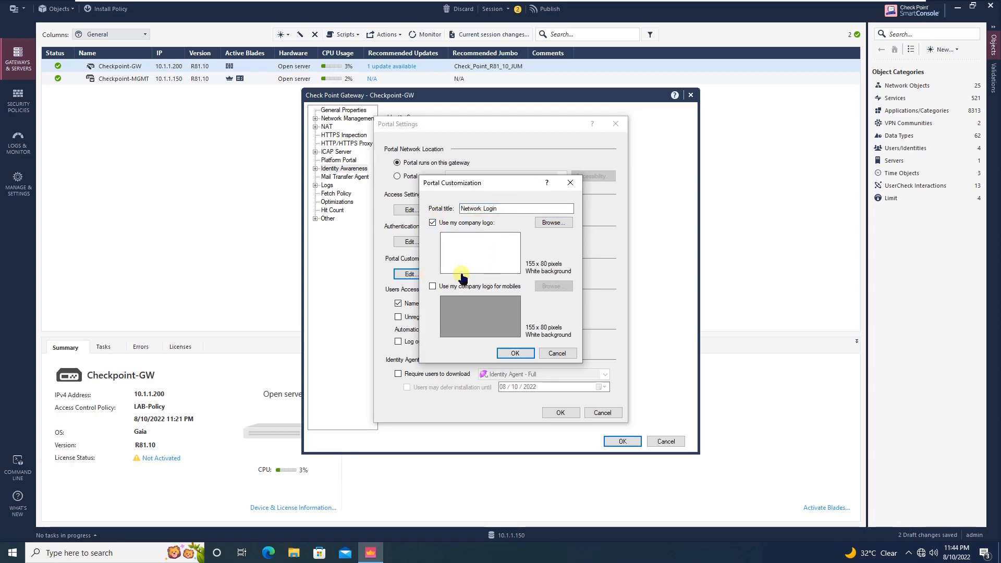
{"action": "left_click", "coordinate": [433, 224]}
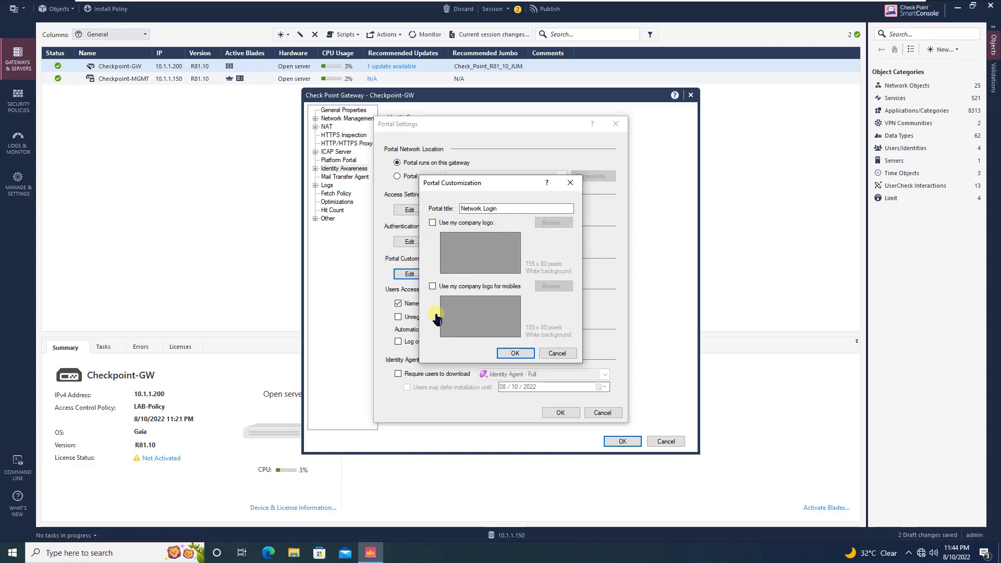
{"action": "left_click", "coordinate": [433, 287]}
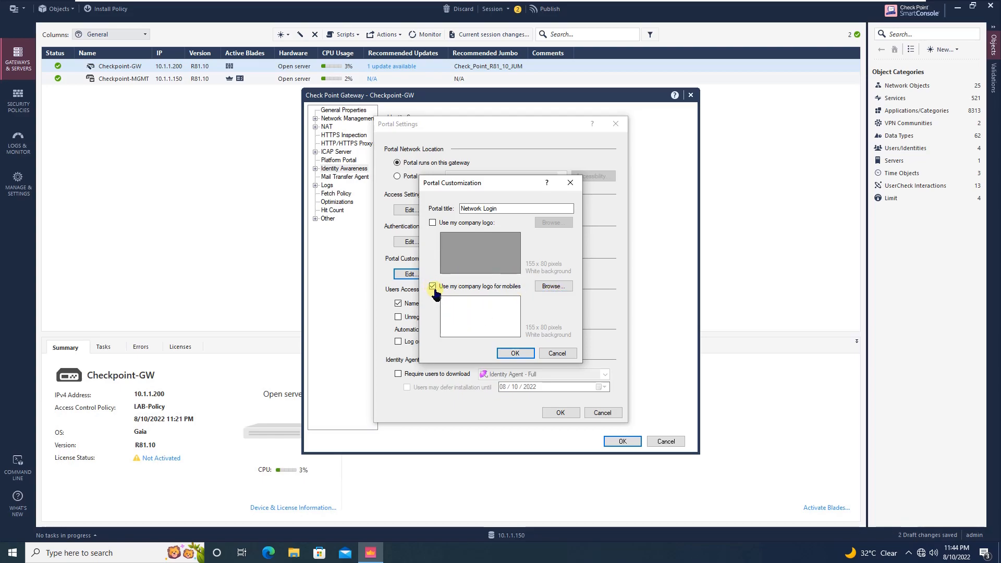
{"action": "left_click", "coordinate": [433, 287]}
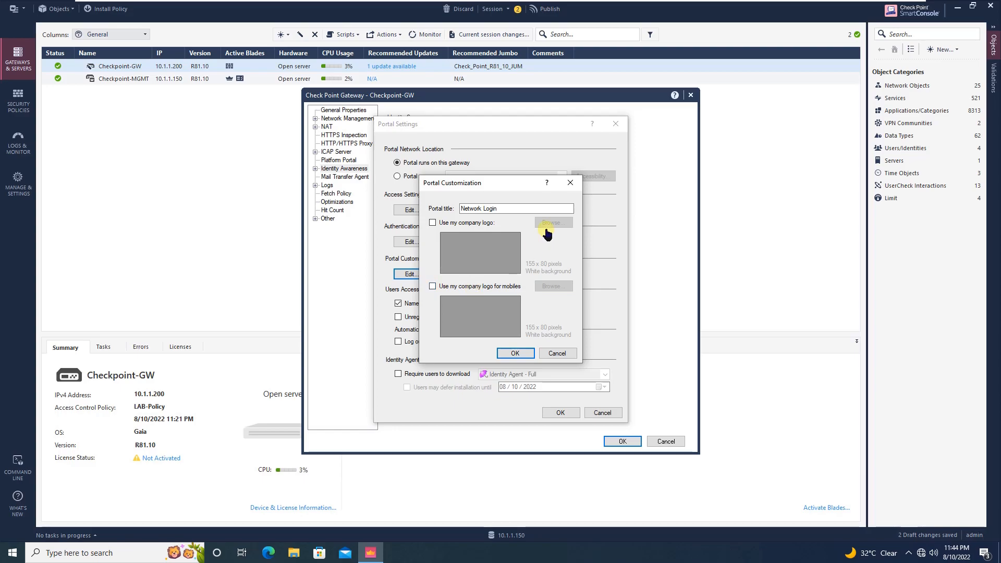
{"action": "left_click", "coordinate": [571, 183]}
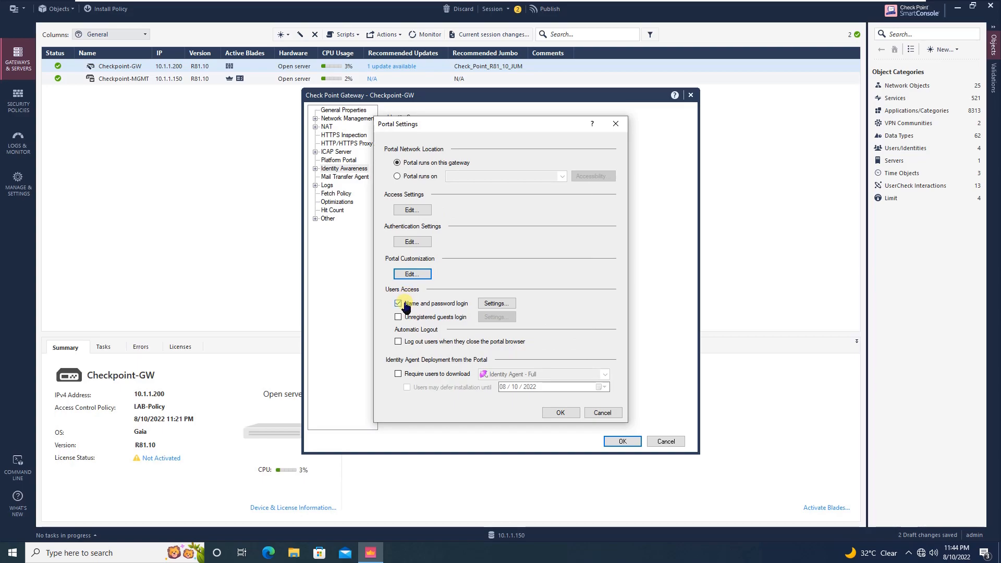
Check the portal's name and password login settings, including access duration, user agreement and adjustments for specific user groups
{"action": "left_click", "coordinate": [497, 305]}
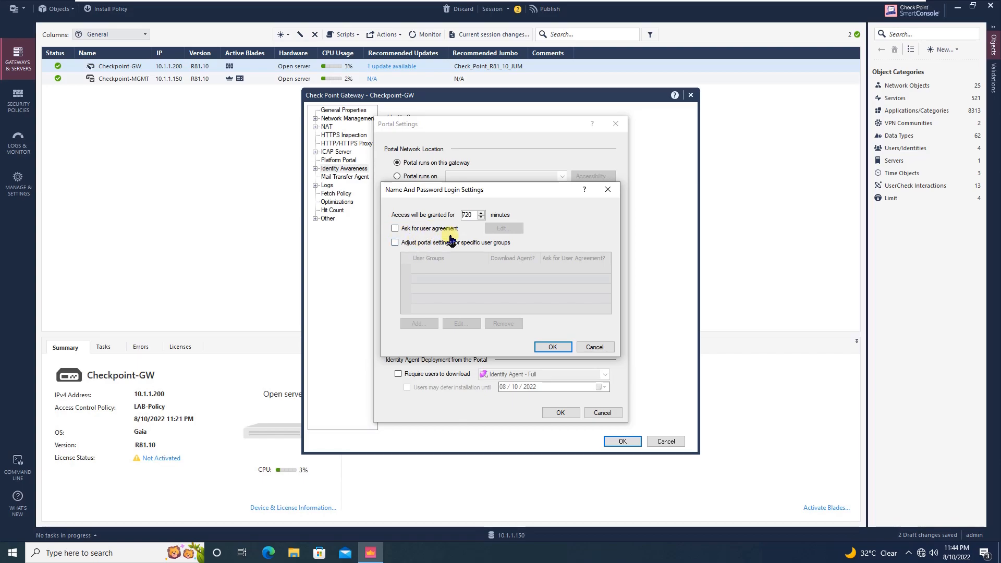
{"action": "left_click", "coordinate": [608, 190]}
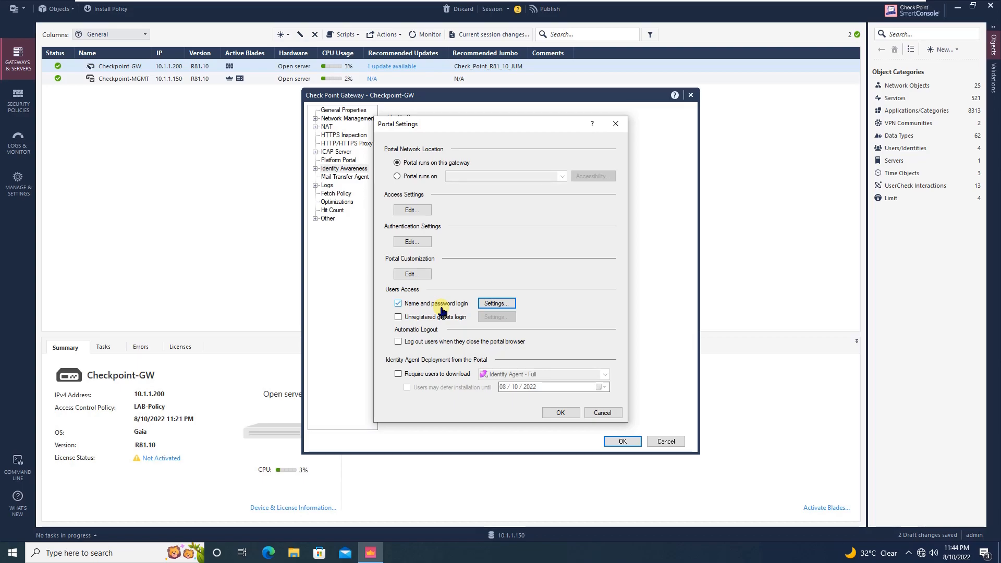
{"action": "left_click", "coordinate": [492, 306]}
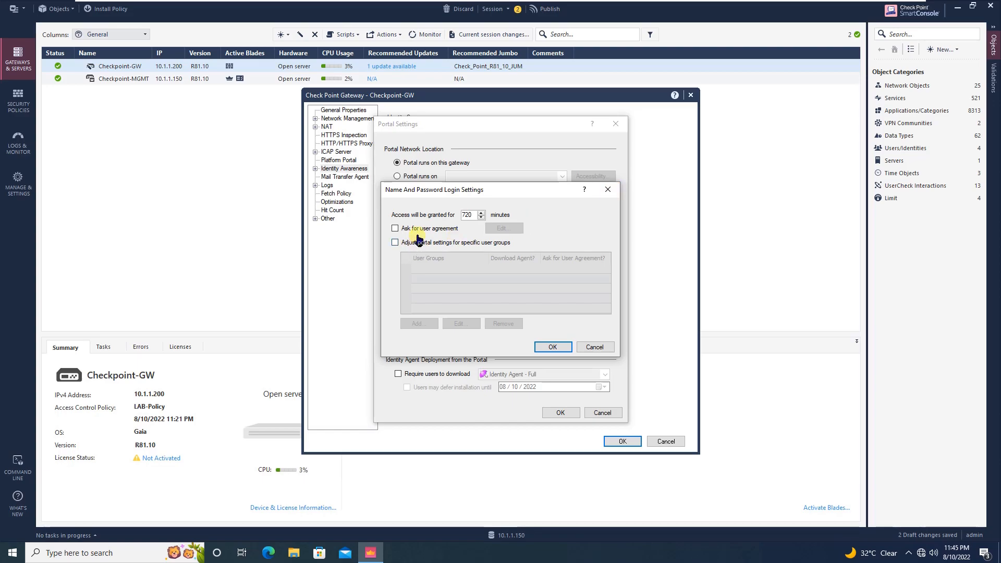
{"action": "left_click", "coordinate": [608, 190]}
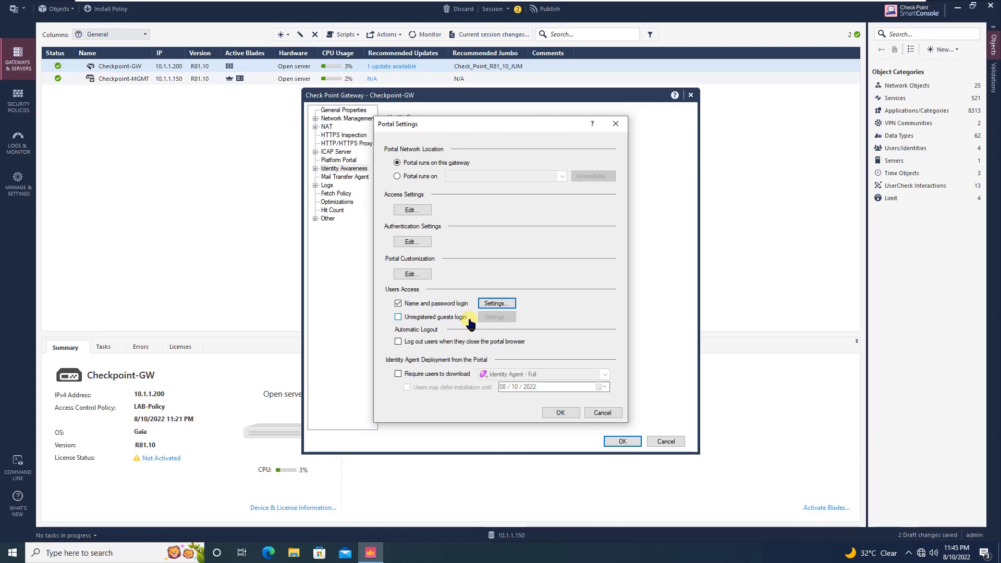
Enable unregistered guests login on the portal, granting access for 60 minutes and asking for user agreement
{"action": "left_click", "coordinate": [399, 318]}
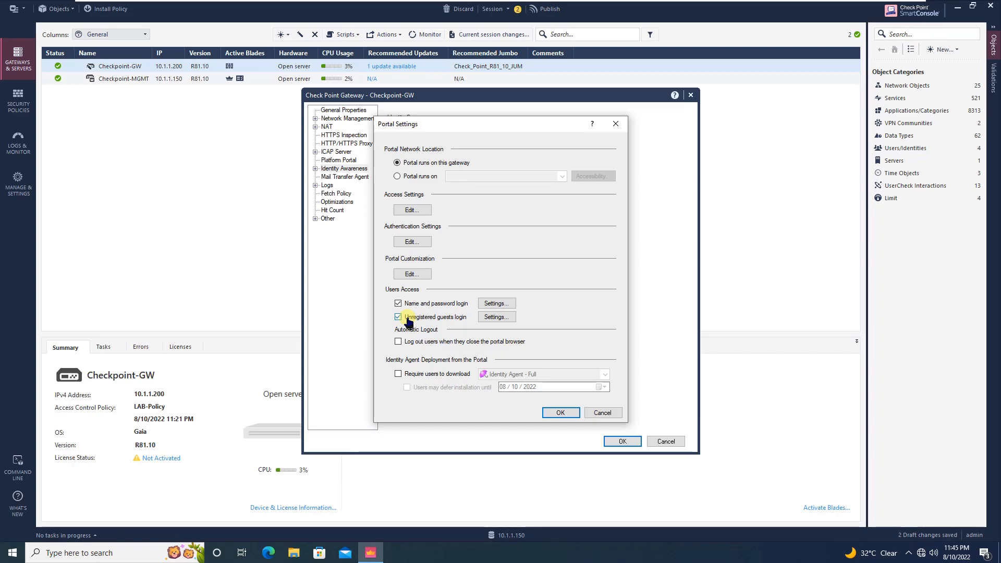
{"action": "left_click", "coordinate": [510, 318]}
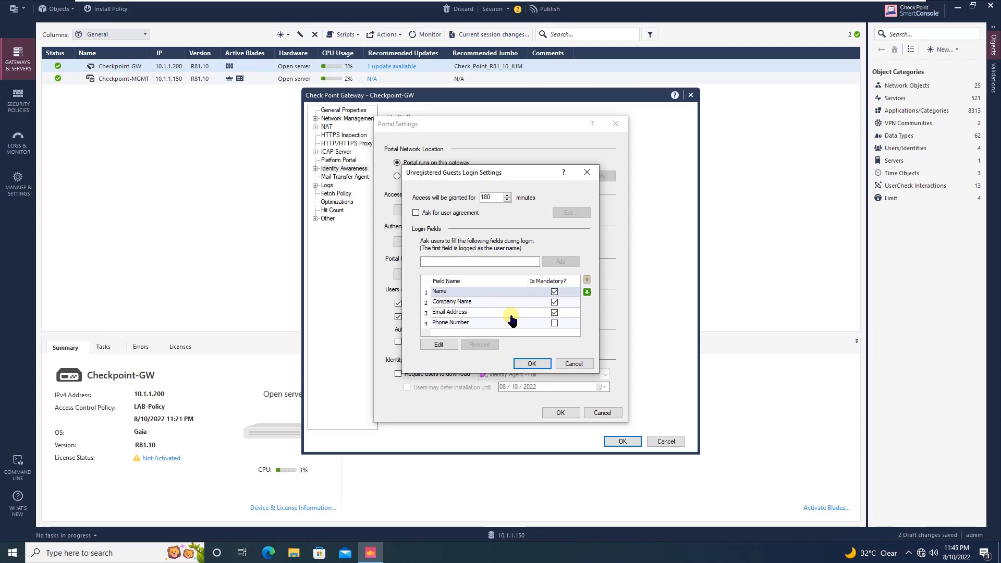
{"action": "left_click", "coordinate": [491, 197]}
{"action": "key", "text": "shift+Home"}
{"action": "type", "text": "60"}
{"action": "left_click", "coordinate": [415, 212]}
Keep the default end-user agreement and the existing login fields, and accept the unregistered guests login settings
{"action": "left_click", "coordinate": [571, 213]}
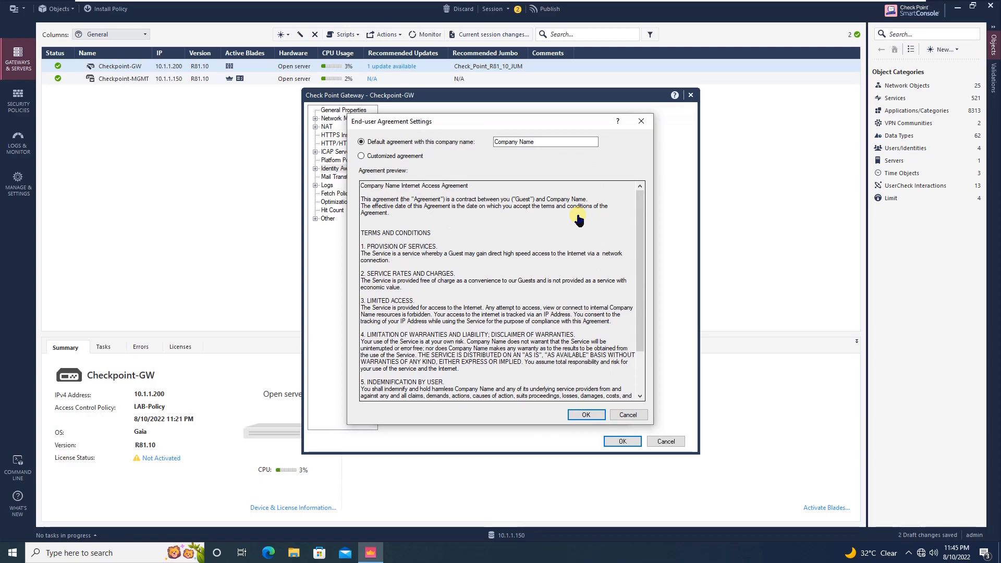
{"action": "left_click", "coordinate": [362, 157]}
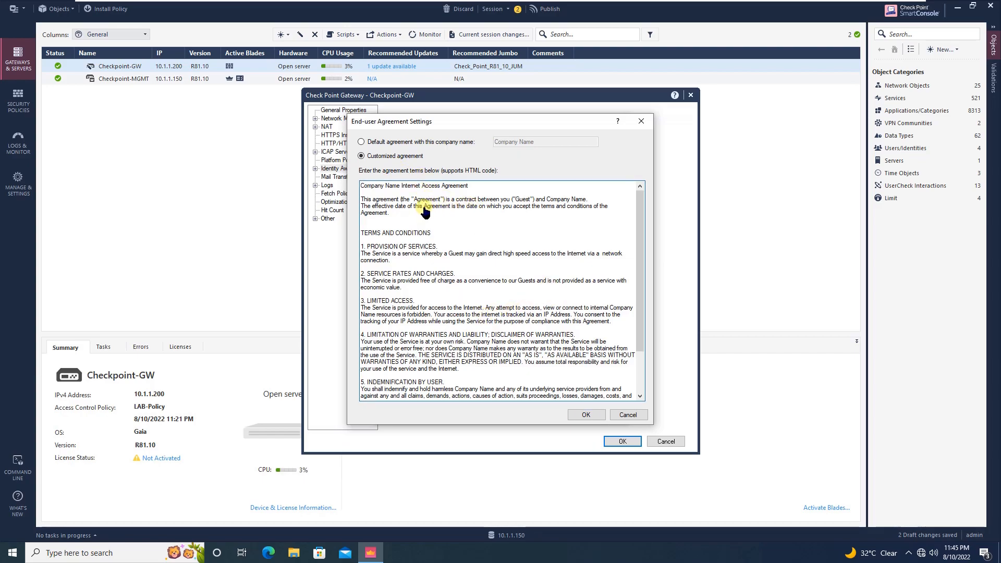
{"action": "left_click", "coordinate": [361, 142]}
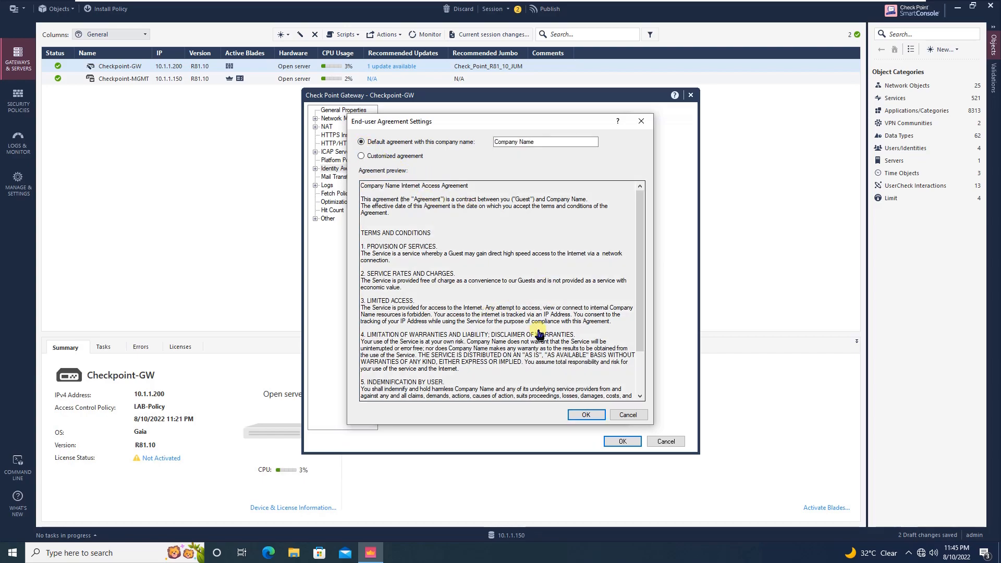
{"action": "left_click", "coordinate": [587, 416]}
{"action": "left_click", "coordinate": [480, 263]}
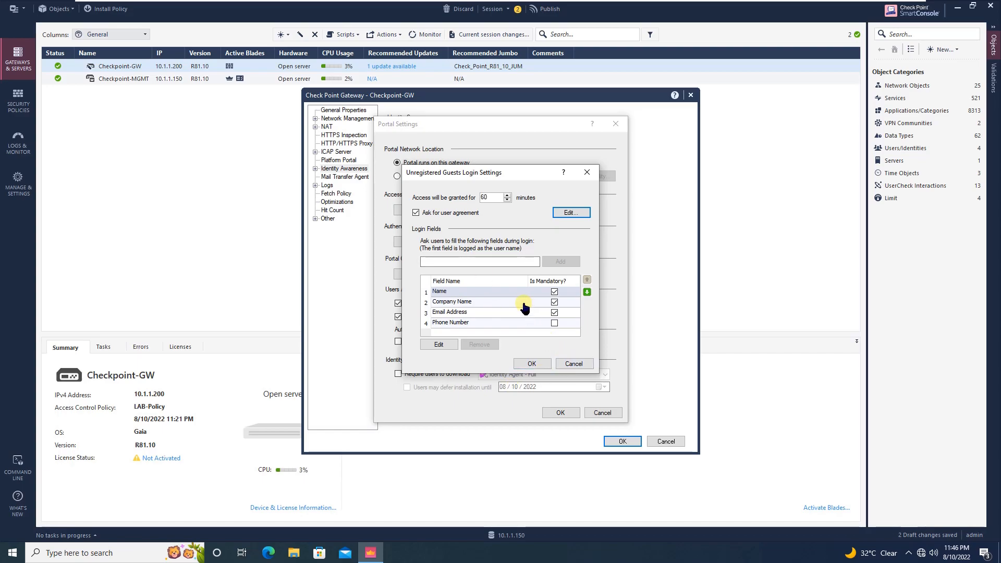
{"action": "left_click", "coordinate": [494, 263]}
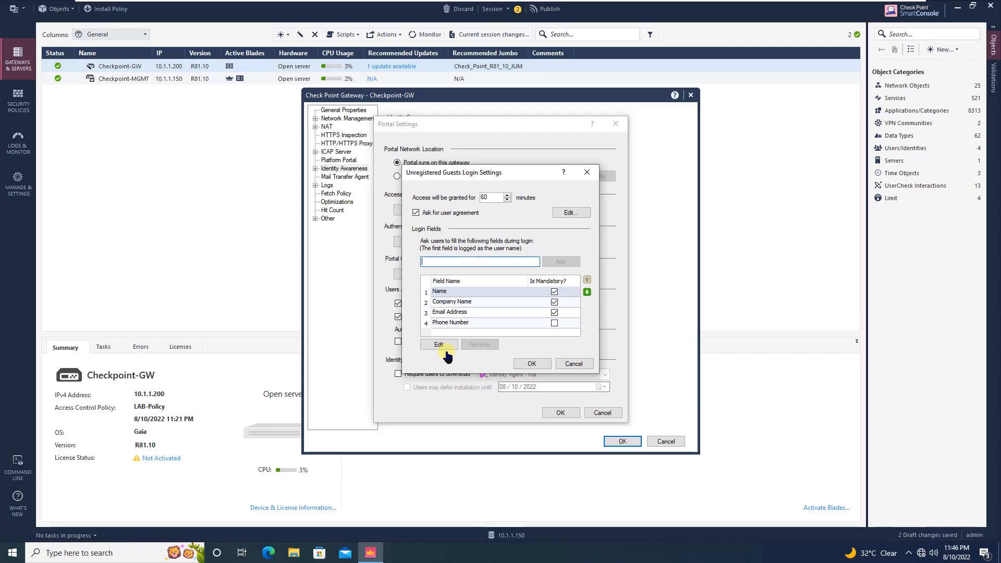
{"action": "left_click", "coordinate": [520, 365]}
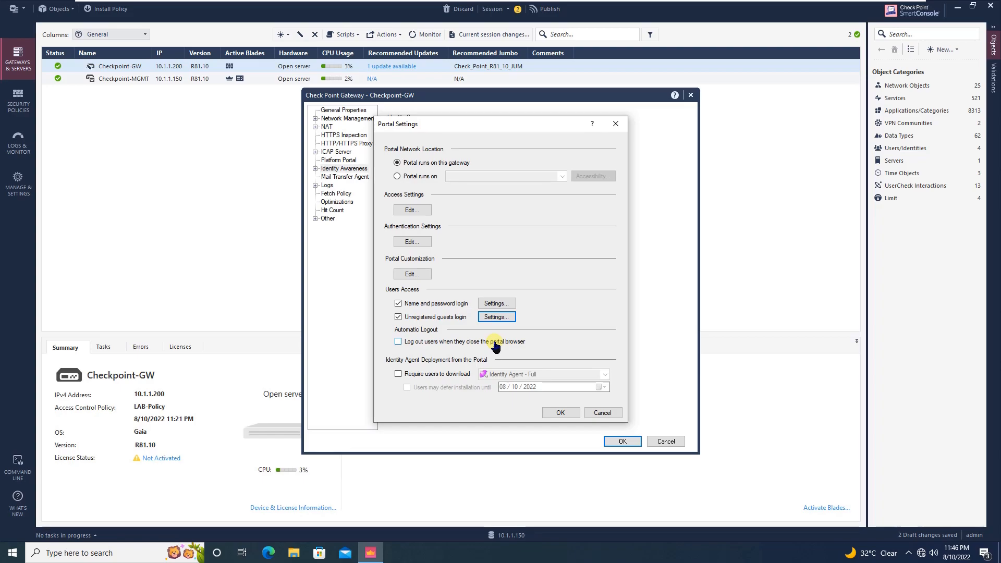
Set the portal to log out users when they close the portal browser, and save the portal and gateway settings
{"action": "left_click", "coordinate": [399, 341]}
{"action": "left_click", "coordinate": [551, 415]}
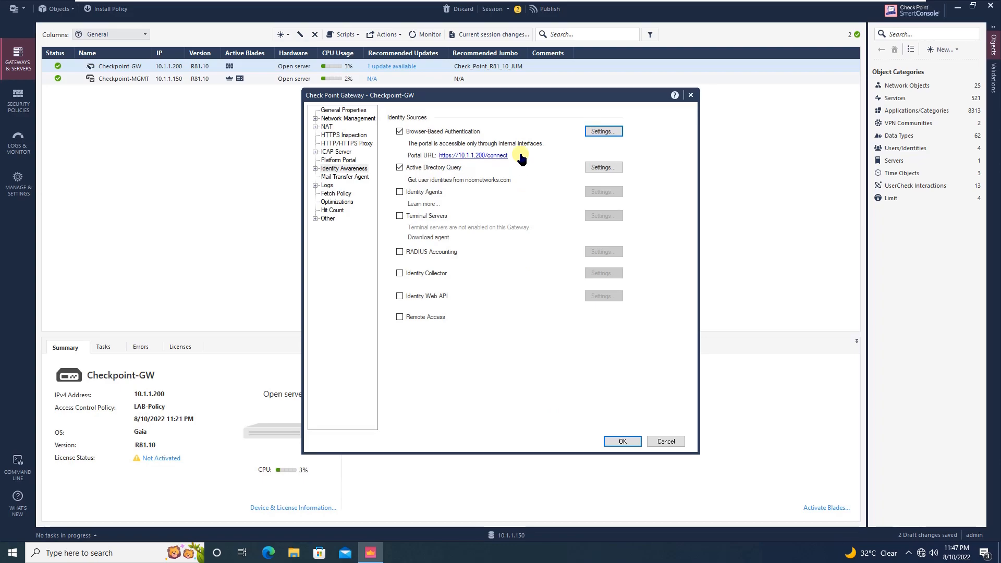
{"action": "left_click", "coordinate": [620, 442]}
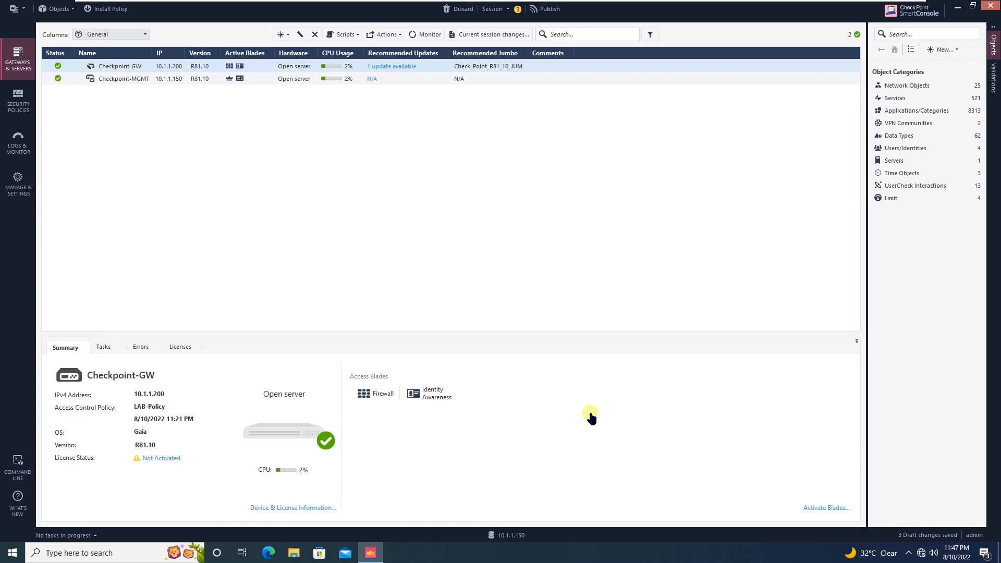
Publish the pending changes and install LAB-Policy on Checkpoint-GW, checking the installation's progress in the recent tasks
{"action": "left_click", "coordinate": [111, 15]}
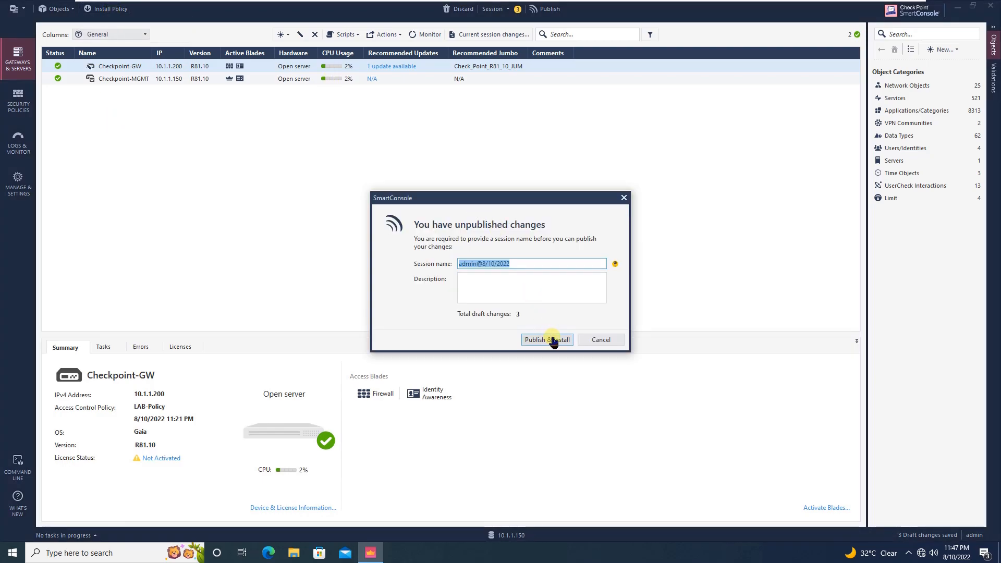
{"action": "left_click", "coordinate": [554, 342]}
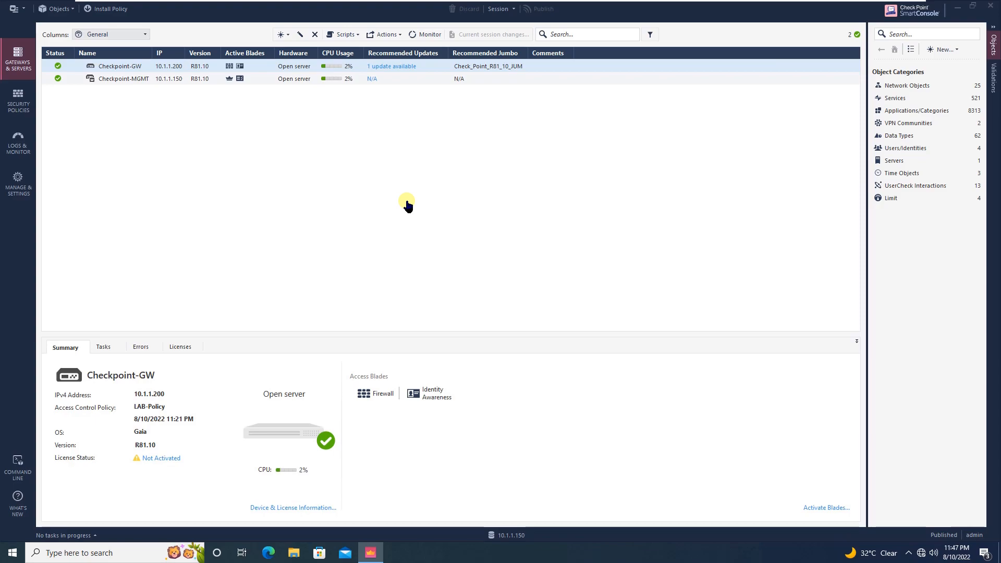
{"action": "key", "text": "ctrl+shift+Return"}
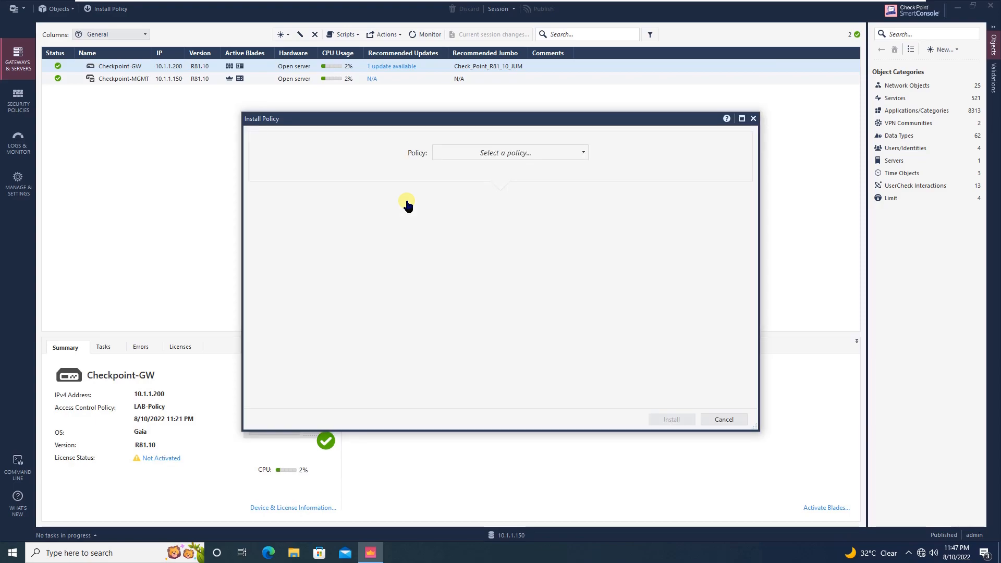
{"action": "left_click", "coordinate": [495, 152]}
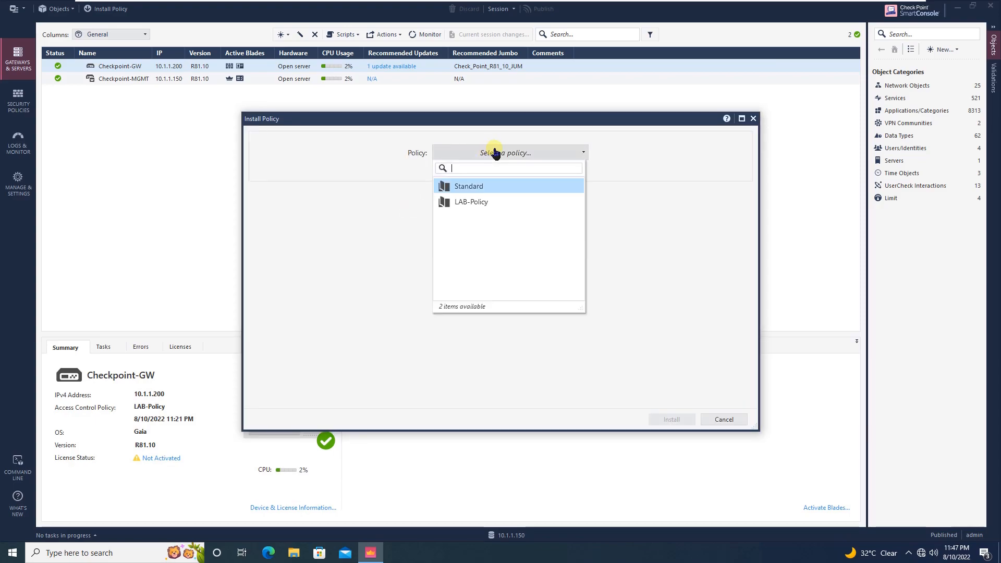
{"action": "left_click", "coordinate": [483, 202]}
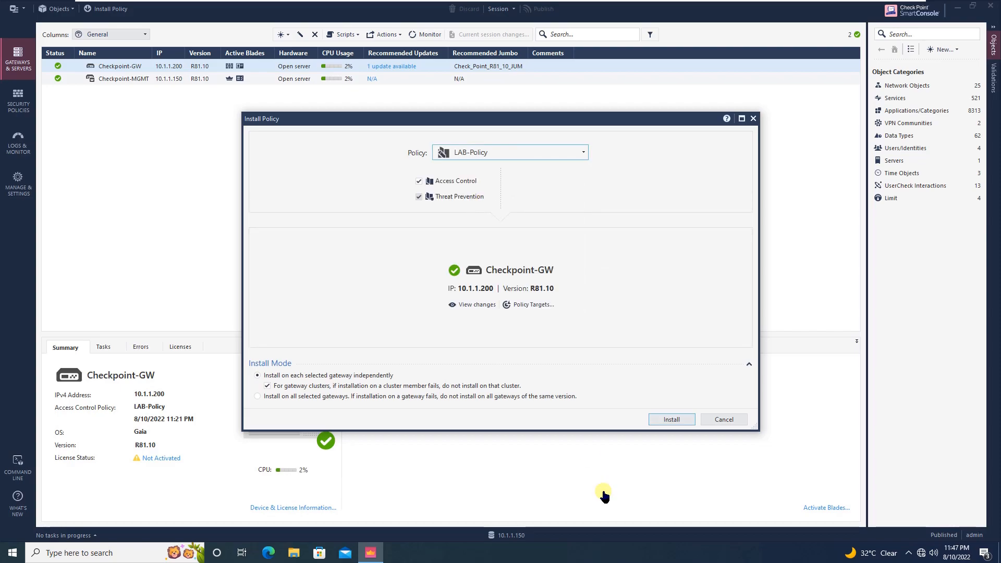
{"action": "left_click", "coordinate": [672, 420]}
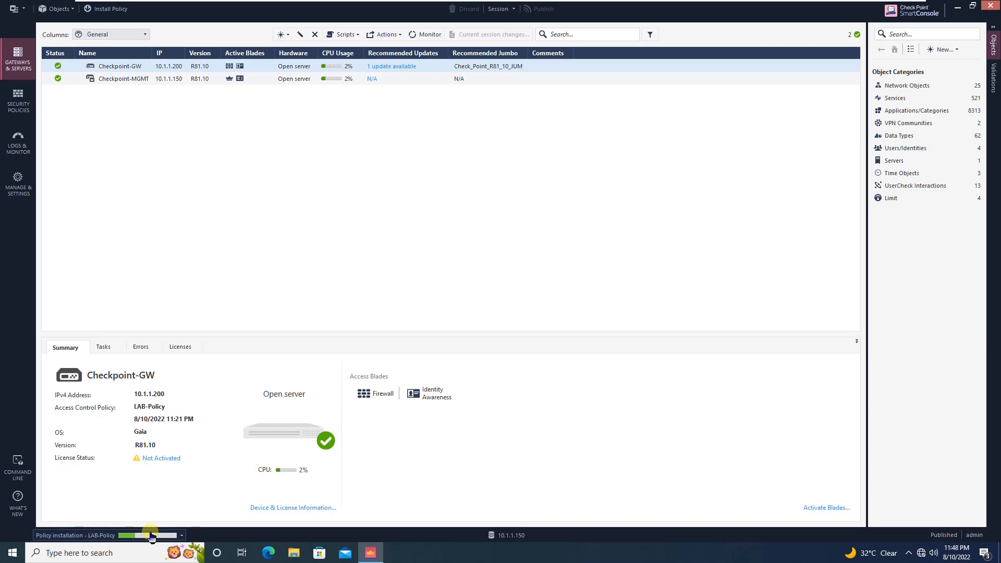
{"action": "left_click", "coordinate": [162, 537]}
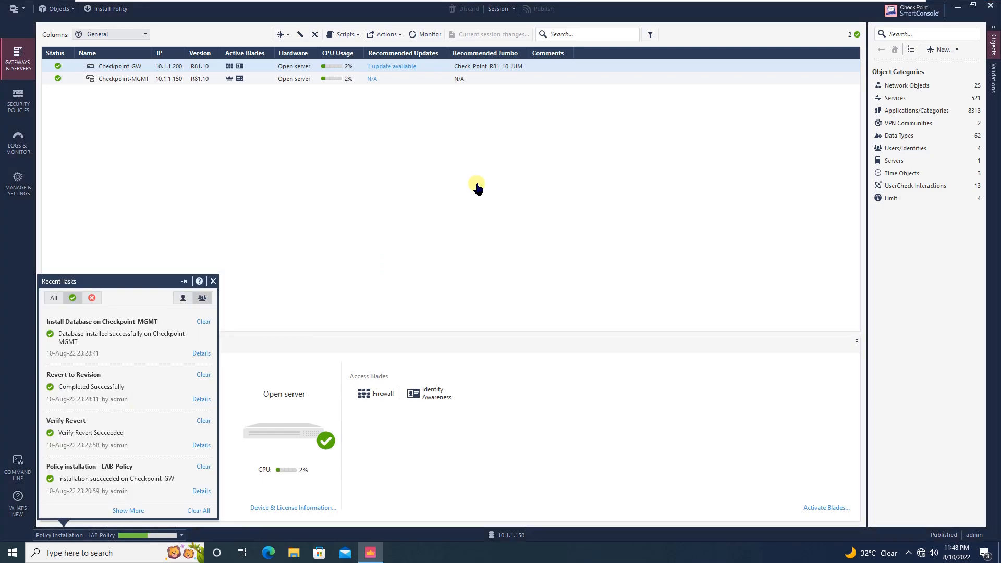
{"action": "left_click", "coordinate": [478, 188]}
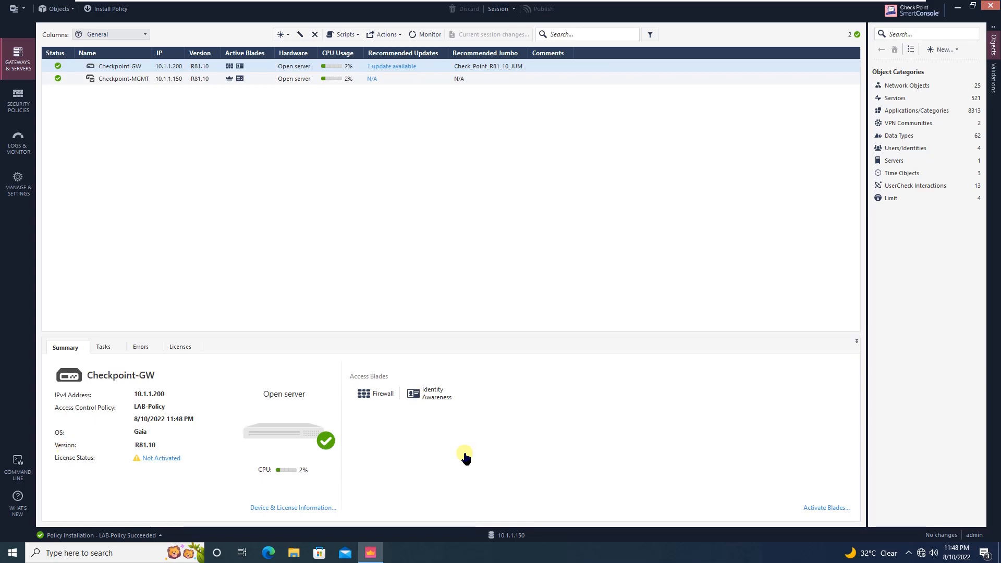
Create a new access role object and name it ID-Awareness
{"action": "left_click", "coordinate": [947, 54]}
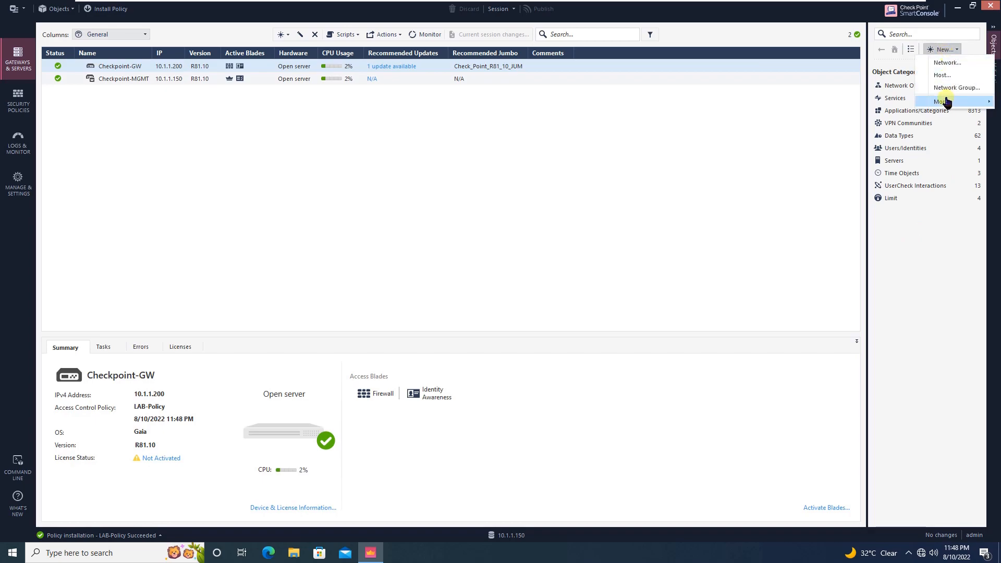
{"action": "mouse_move", "coordinate": [947, 100]}
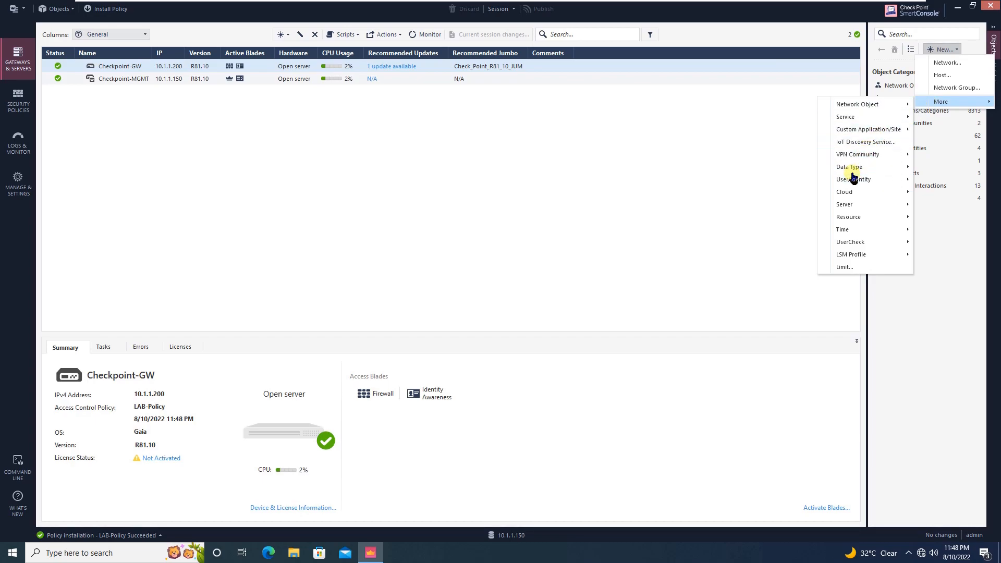
{"action": "mouse_move", "coordinate": [854, 184]}
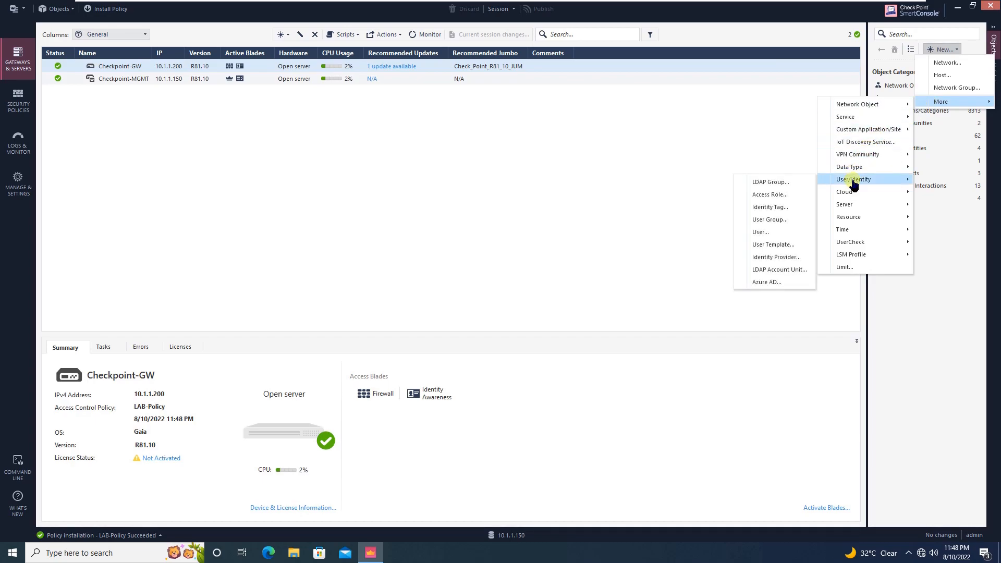
{"action": "left_click", "coordinate": [770, 195]}
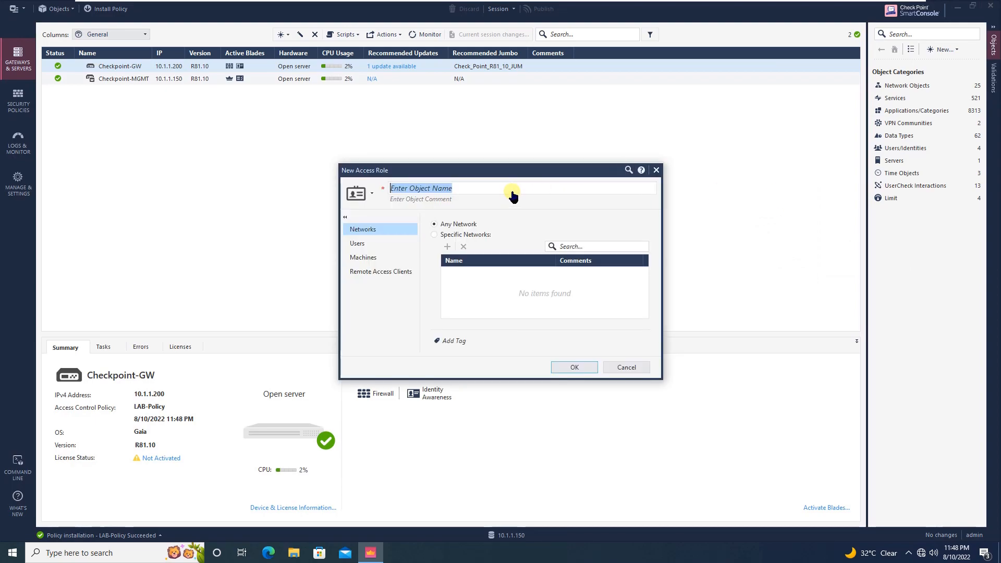
{"action": "type", "text": "ID"}
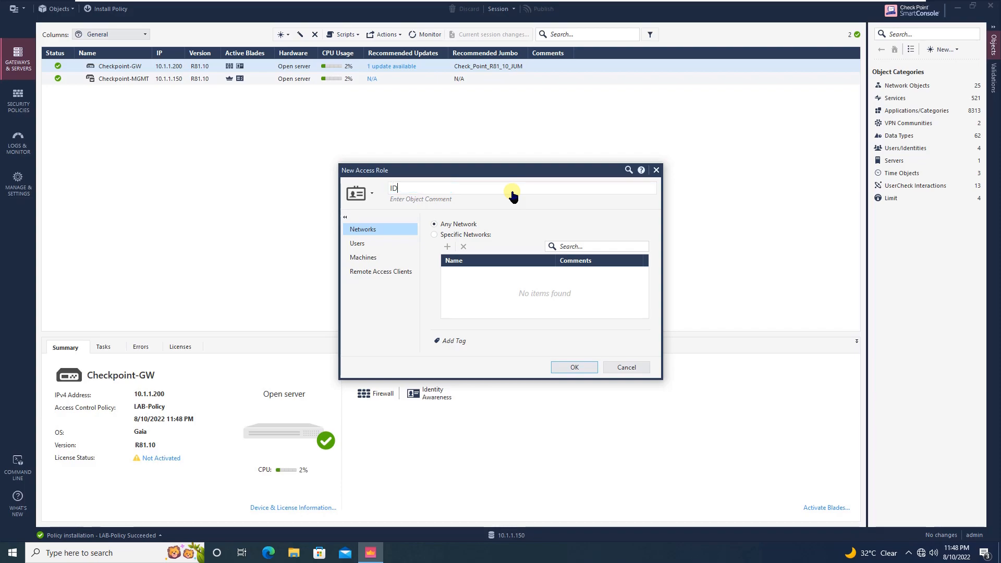
{"action": "type", "text": "-Awareness"}
Limit the role's users to specific users/groups and search the noornetworks.com directory for "cp"
{"action": "left_click", "coordinate": [398, 245]}
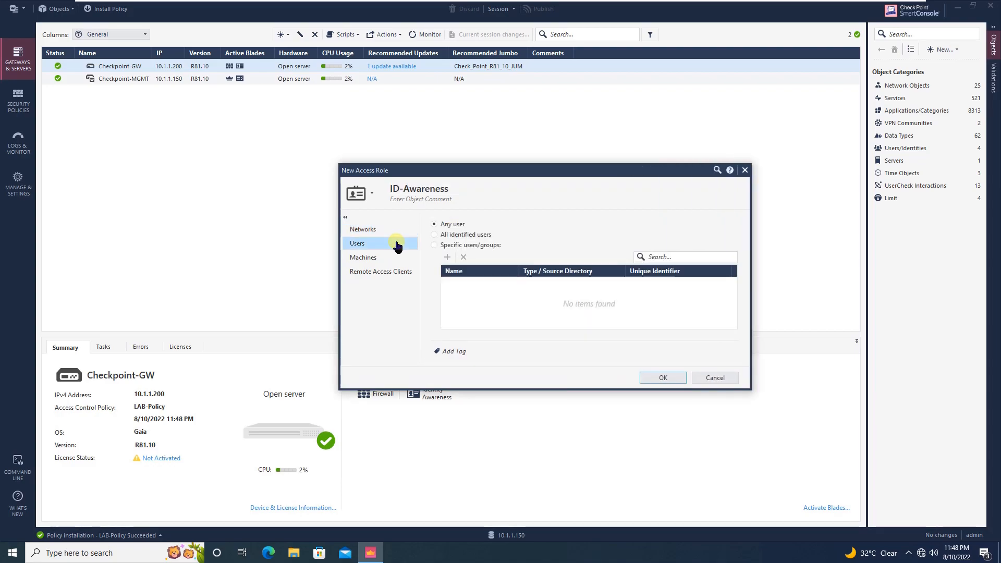
{"action": "left_click", "coordinate": [435, 246]}
{"action": "left_click", "coordinate": [446, 257]}
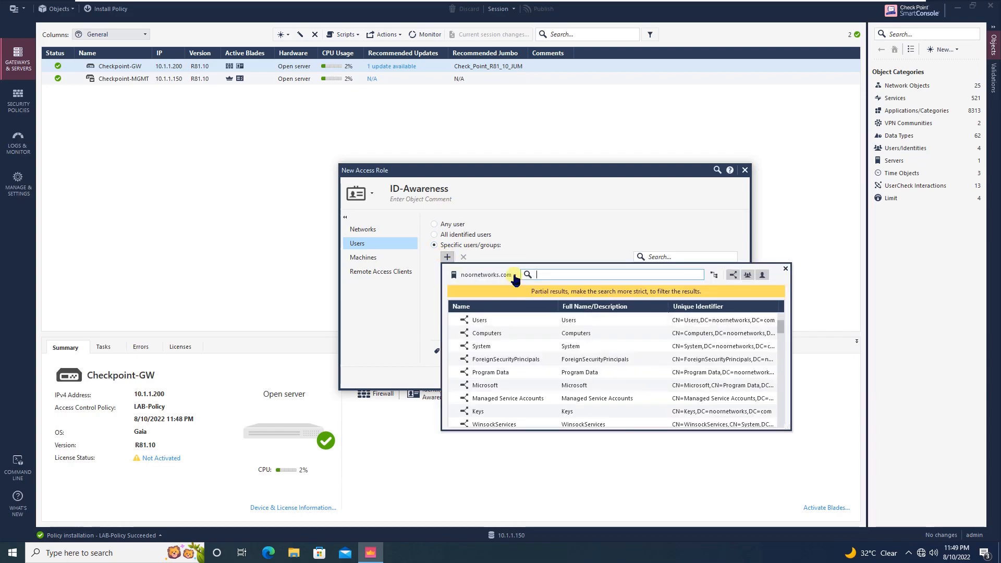
{"action": "left_click", "coordinate": [514, 276]}
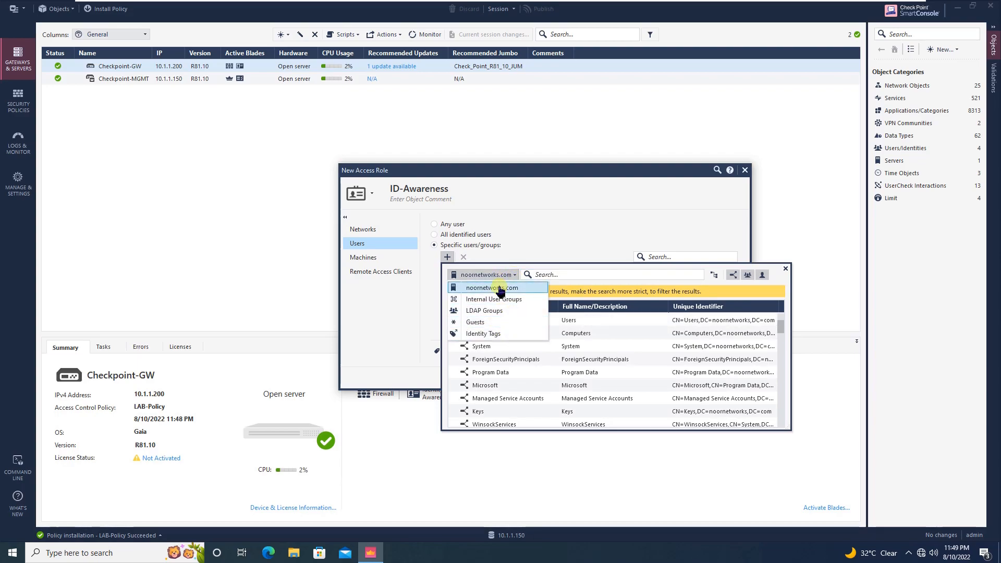
{"action": "left_click", "coordinate": [501, 289]}
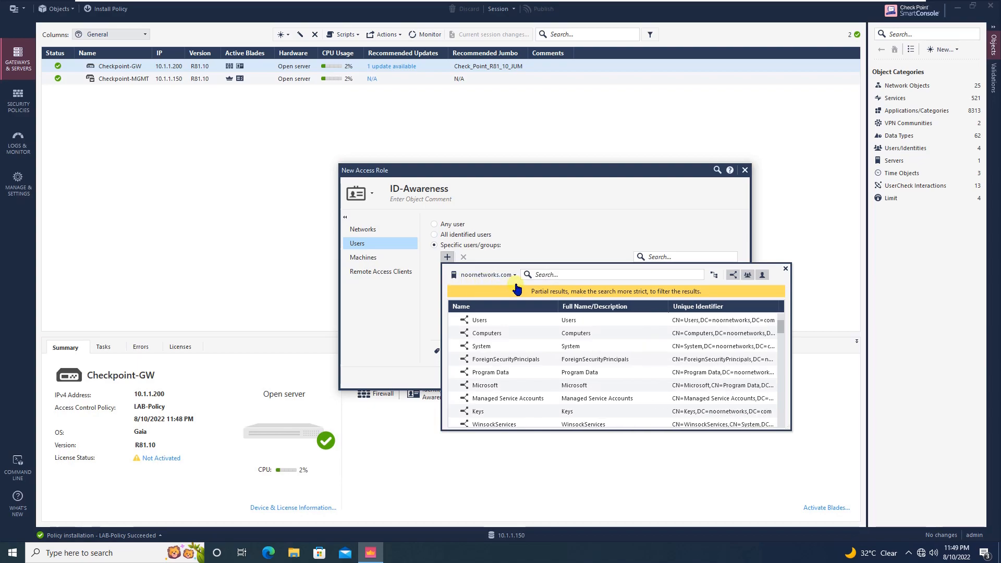
{"action": "left_click", "coordinate": [572, 277]}
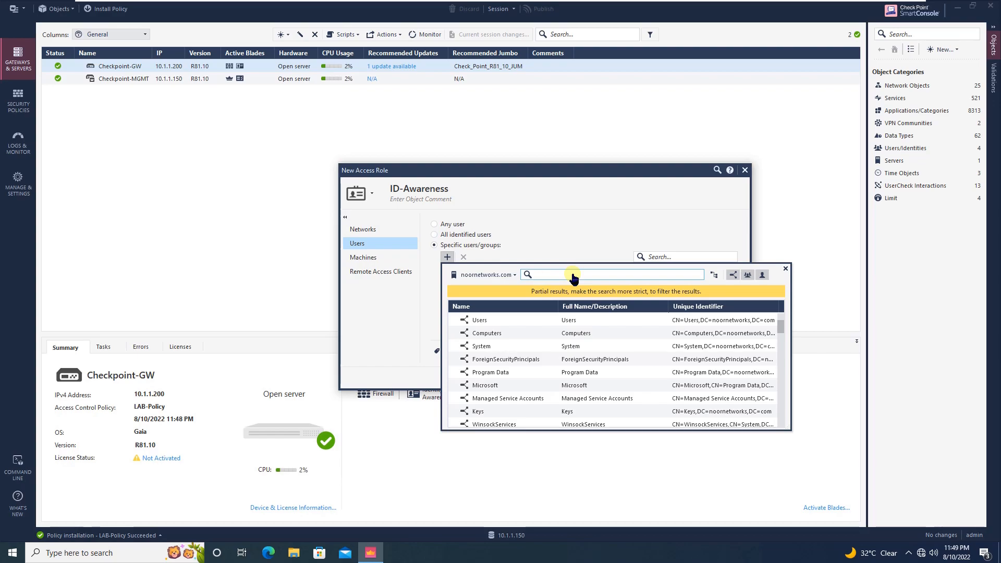
{"action": "type", "text": "cp"}
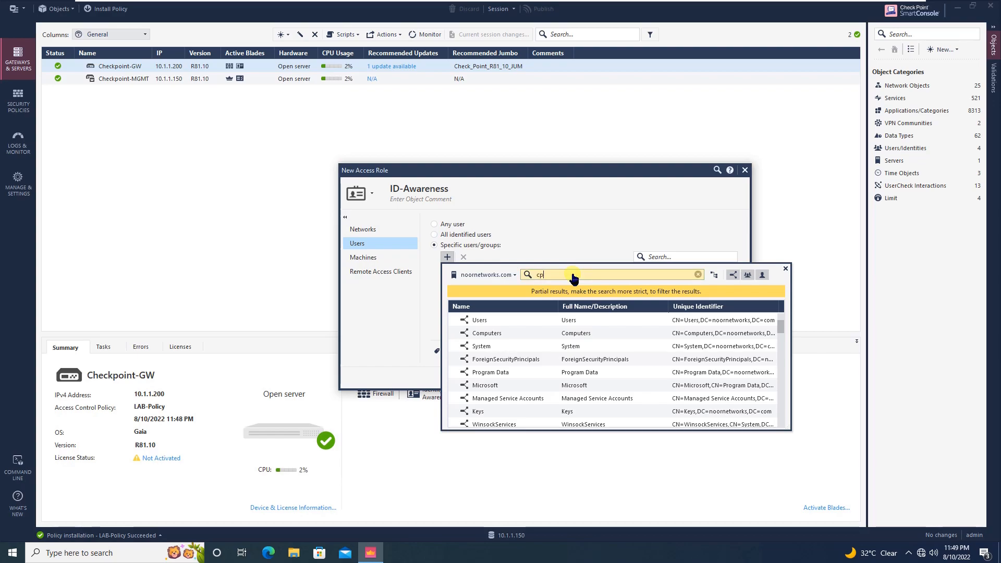
Switch to the AD-Server virtual machine and unlock it with the domain administrator's password
{"action": "mouse_move", "coordinate": [669, 4]}
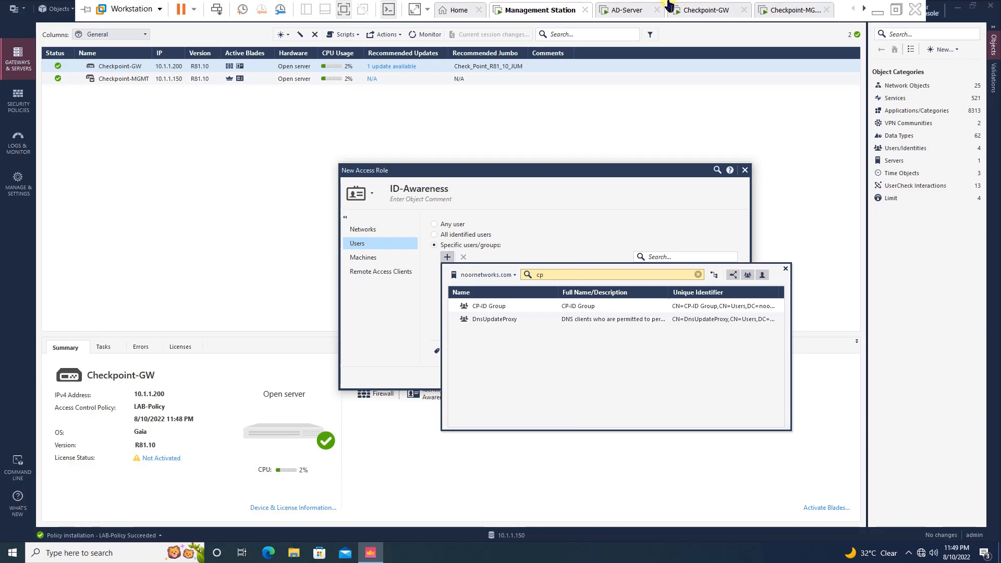
{"action": "left_click", "coordinate": [626, 10]}
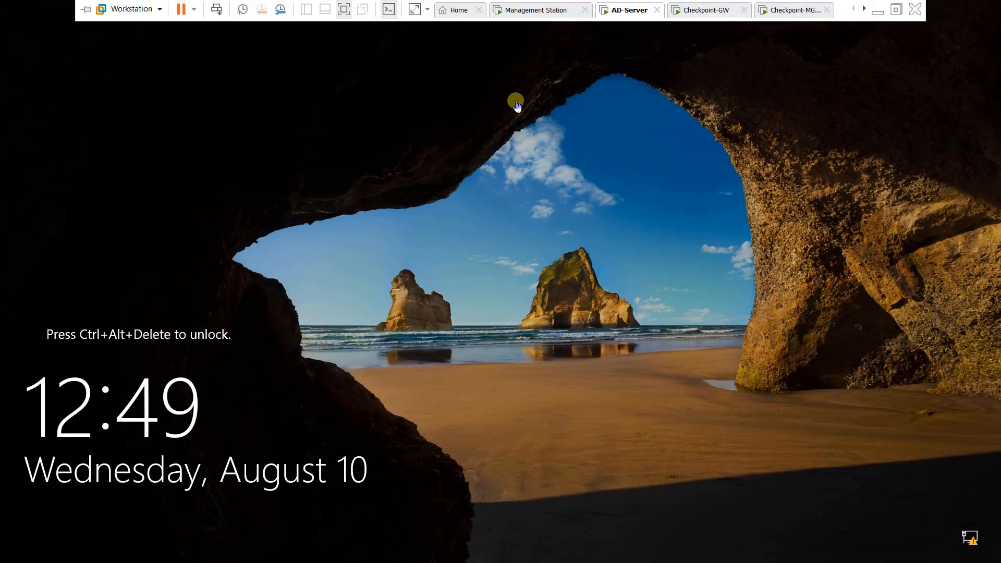
{"action": "right_click", "coordinate": [613, 10]}
{"action": "left_click", "coordinate": [663, 93]}
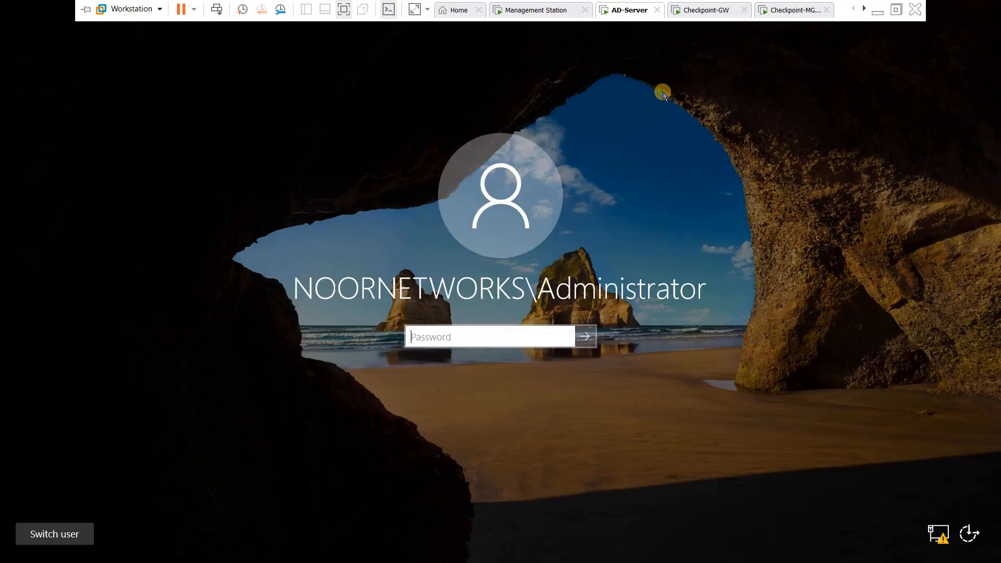
{"action": "type", "text": "•••••••••"}
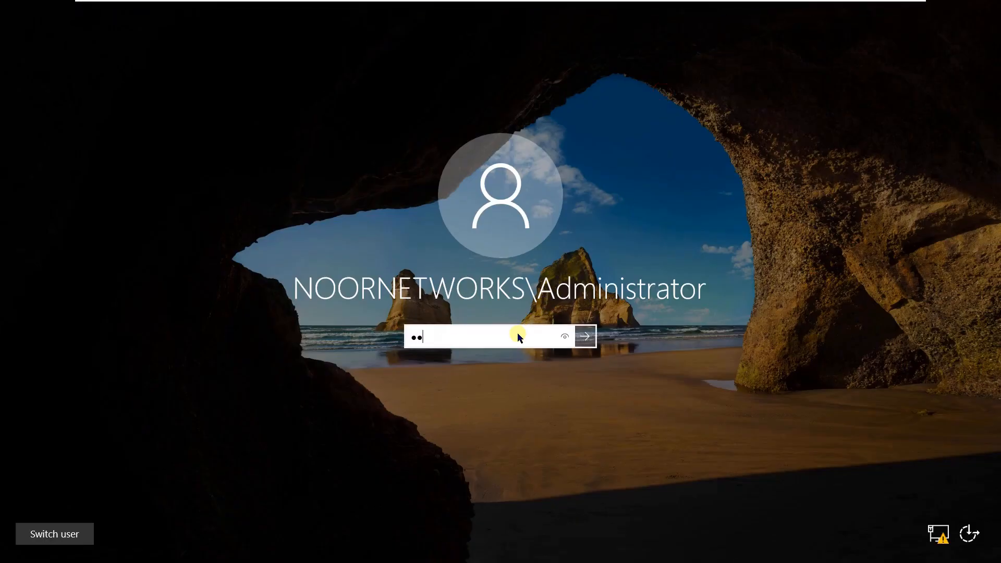
{"action": "key", "text": "Return"}
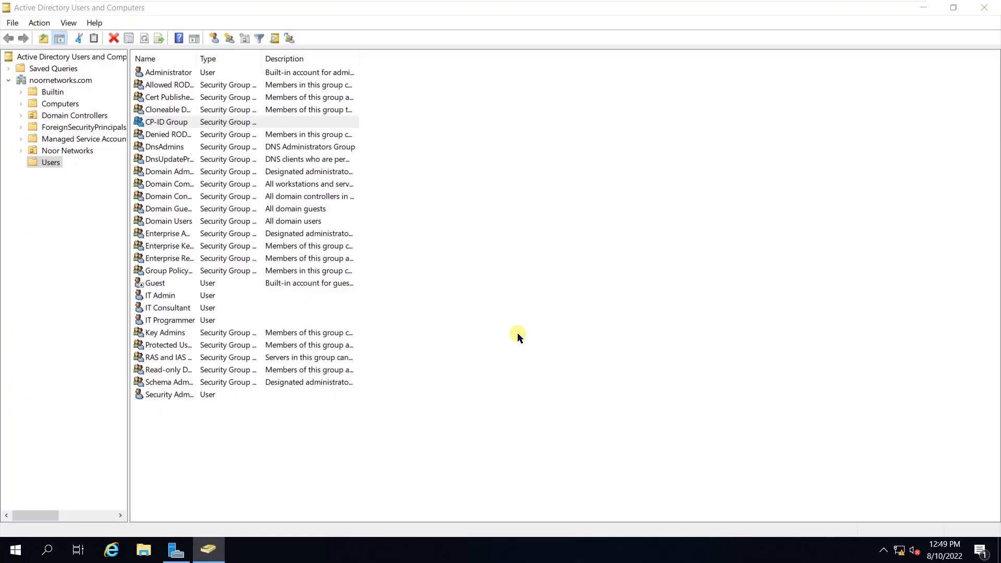
Examine the member list of CP-ID Group in Active Directory Users and Computers, and close its properties
{"action": "double_click", "coordinate": [189, 123]}
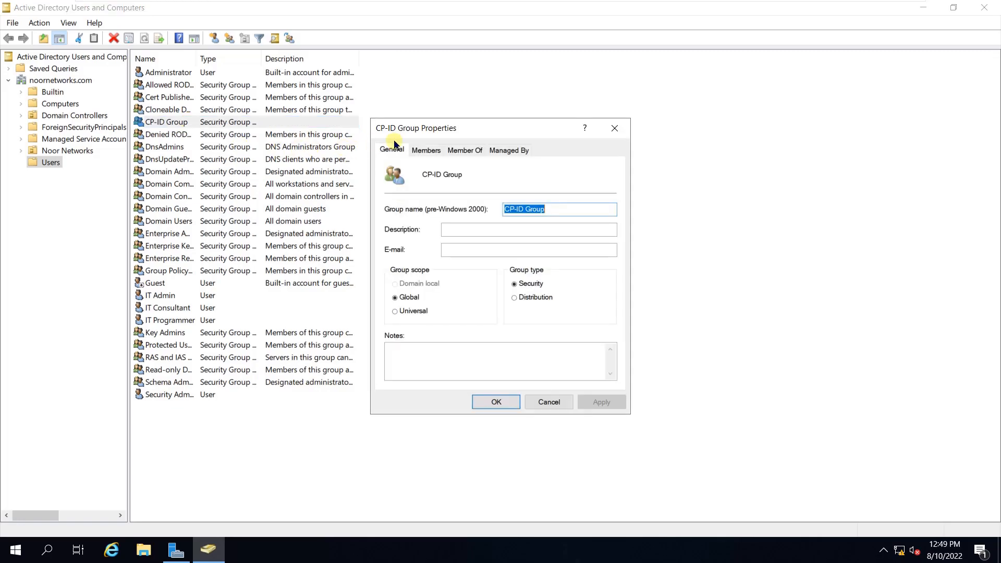
{"action": "left_click", "coordinate": [423, 151]}
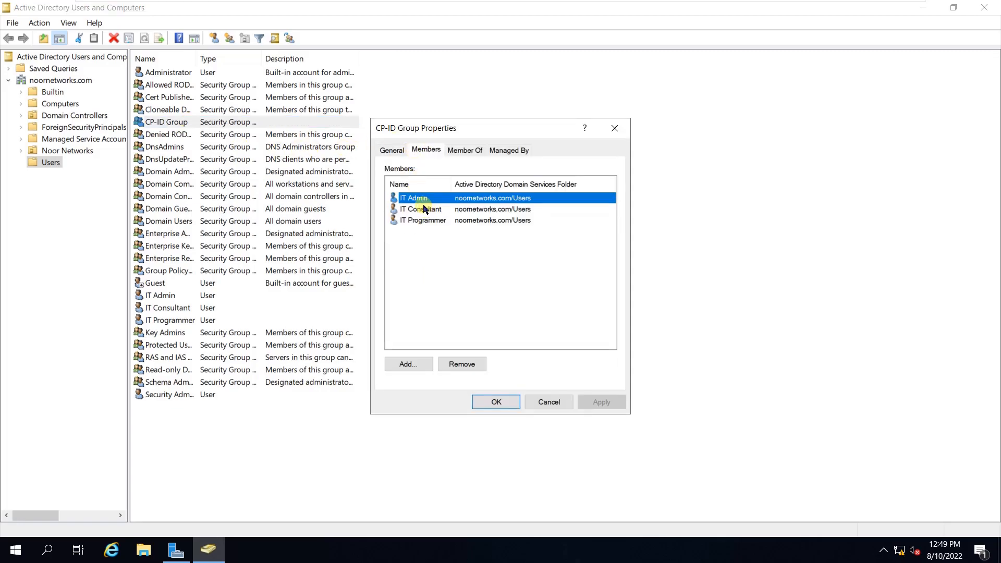
{"action": "left_click", "coordinate": [614, 128]}
Return to the Management Station, add CP-ID Group to the access role's users and save the role
{"action": "mouse_move", "coordinate": [699, 4]}
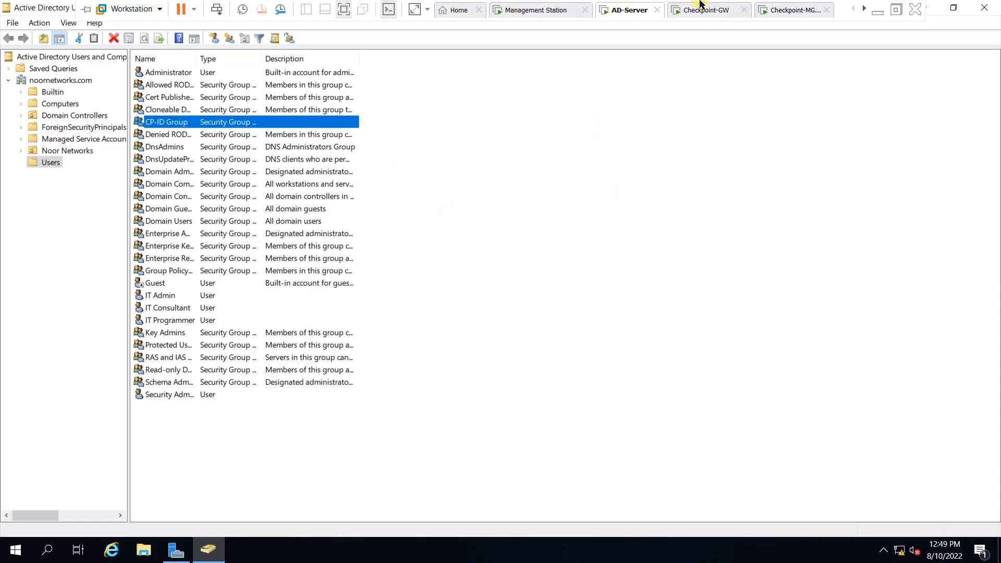
{"action": "left_click", "coordinate": [556, 13]}
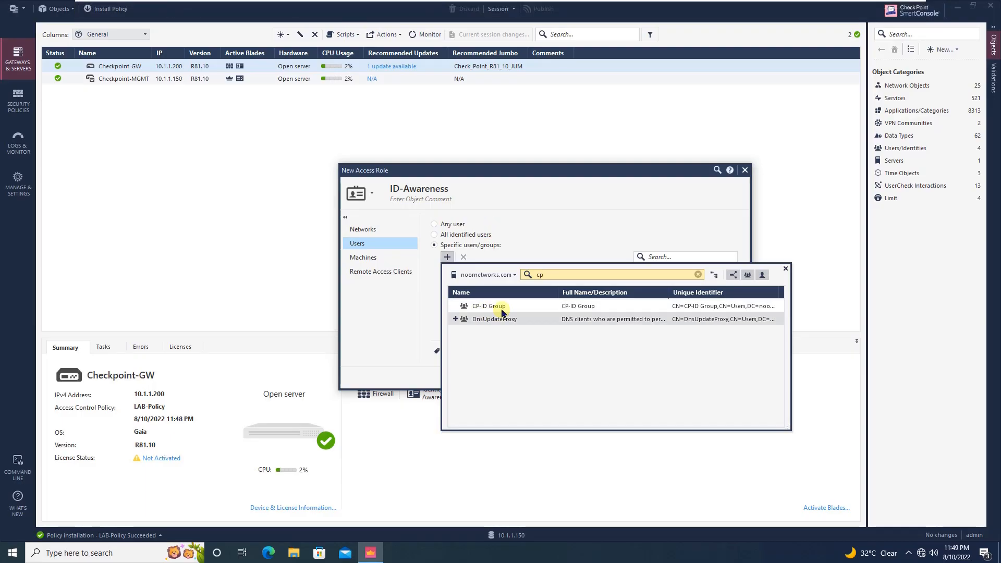
{"action": "mouse_move", "coordinate": [505, 308]}
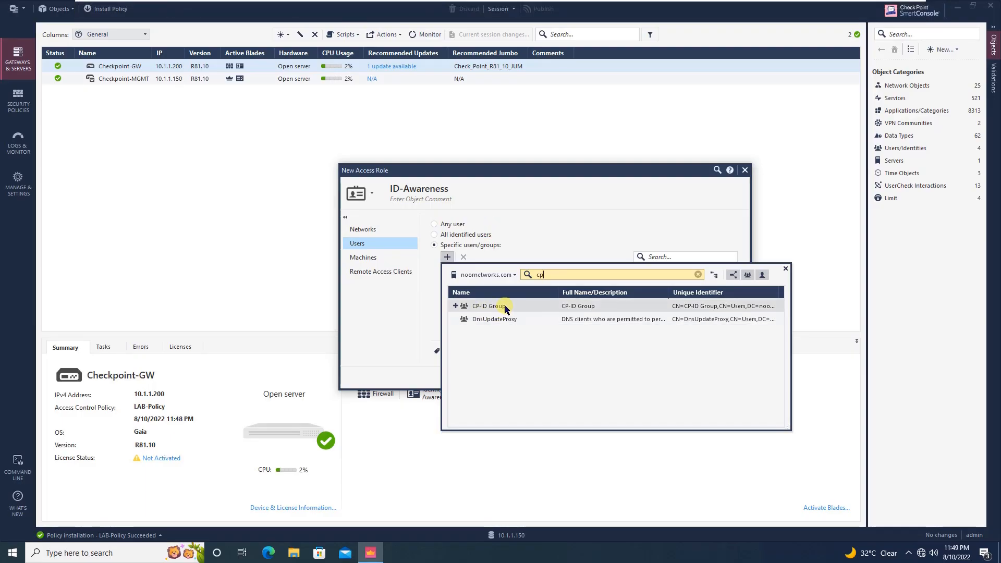
{"action": "left_click", "coordinate": [457, 308]}
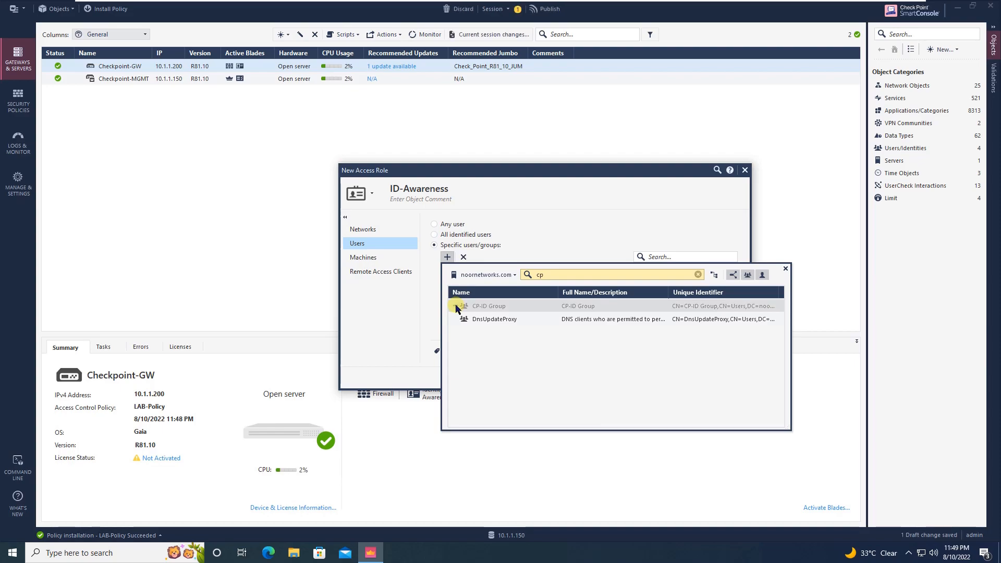
{"action": "left_click", "coordinate": [384, 324]}
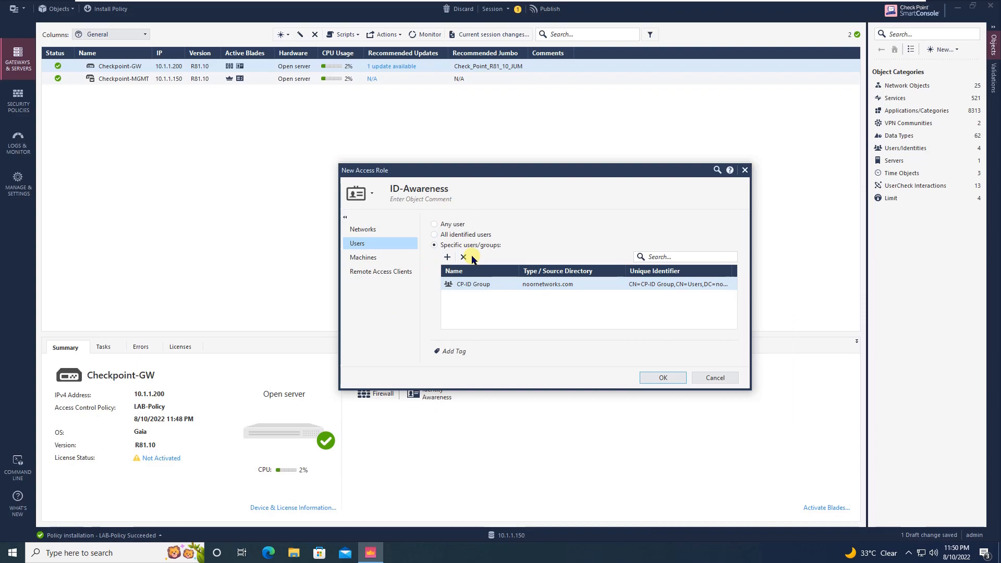
{"action": "left_click", "coordinate": [668, 380]}
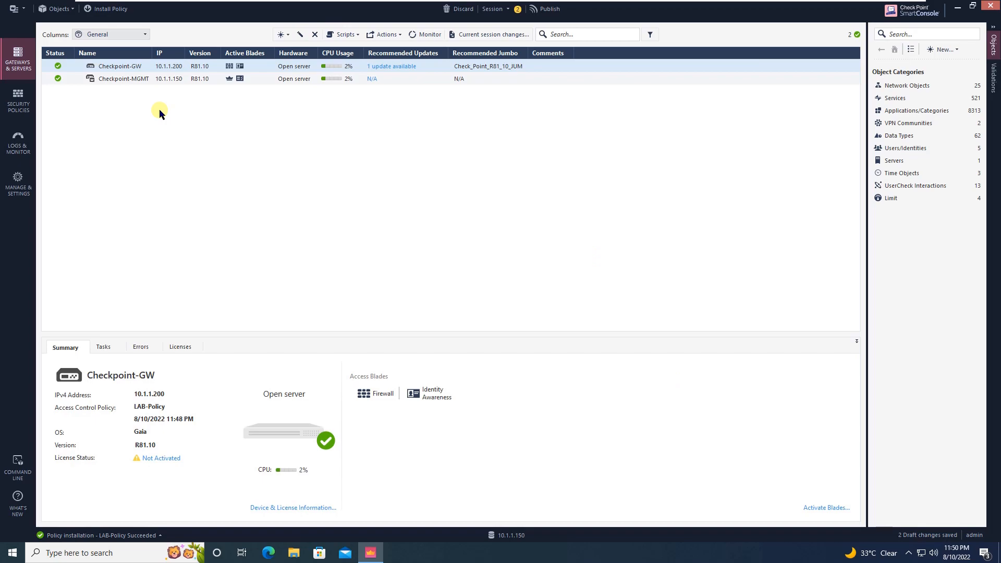
Publish the access role changes and install LAB-Policy on Checkpoint-GW
{"action": "left_click", "coordinate": [109, 9]}
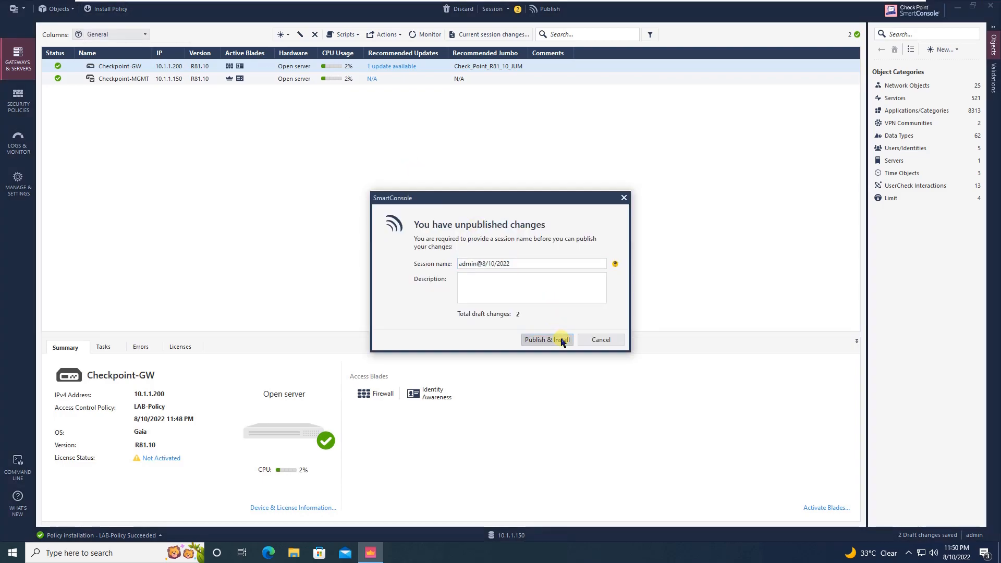
{"action": "left_click", "coordinate": [562, 340]}
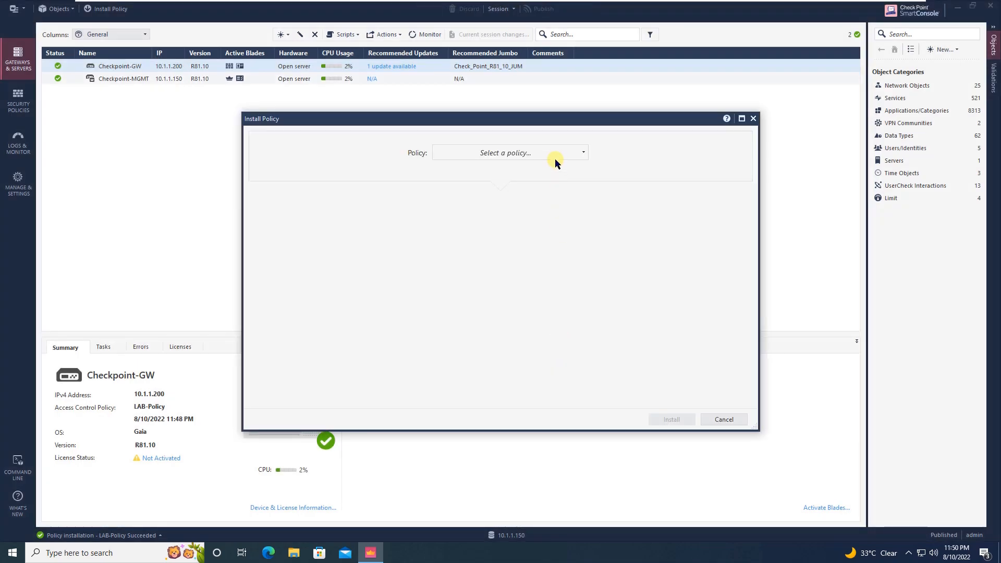
{"action": "left_click", "coordinate": [555, 158]}
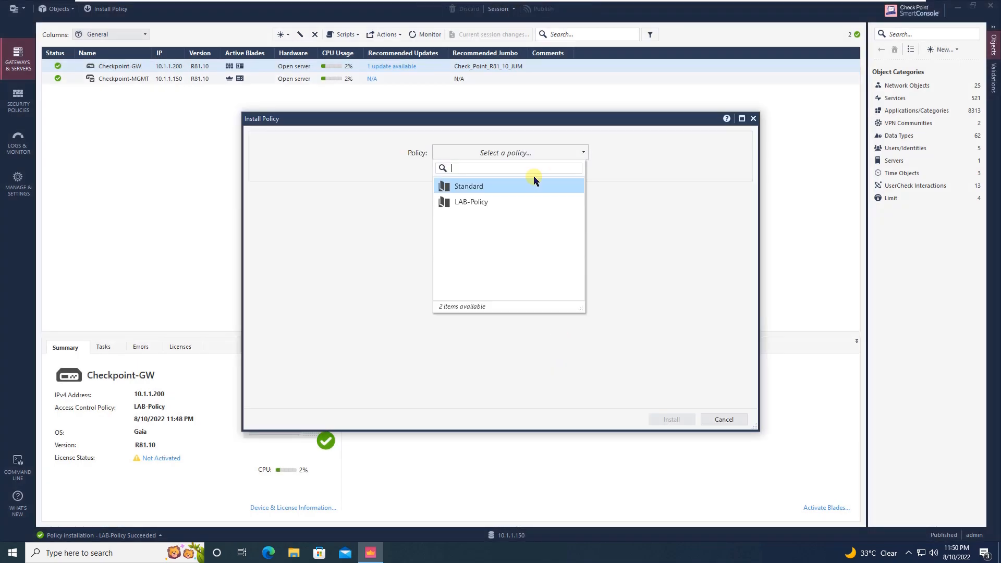
{"action": "left_click", "coordinate": [524, 203]}
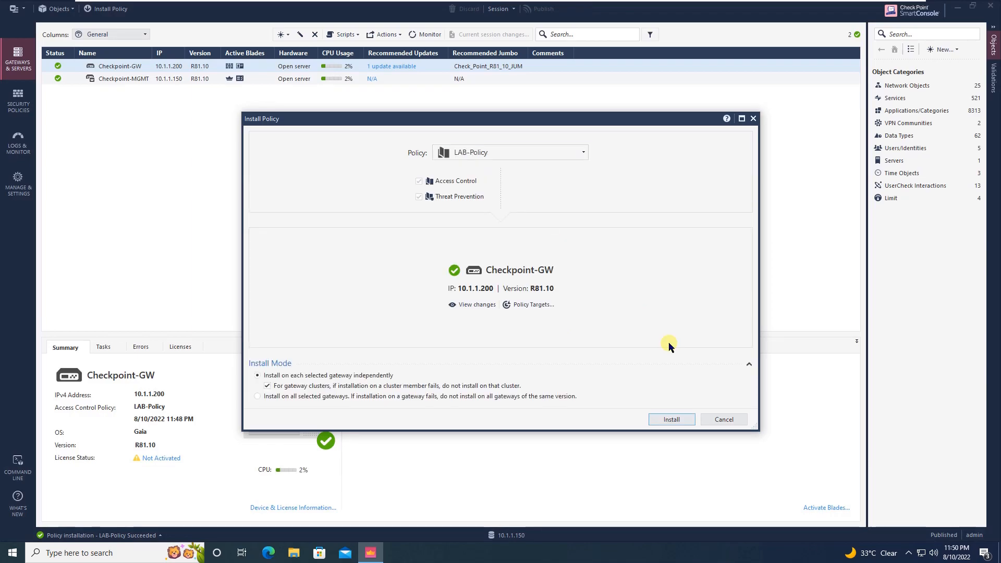
{"action": "left_click", "coordinate": [684, 423]}
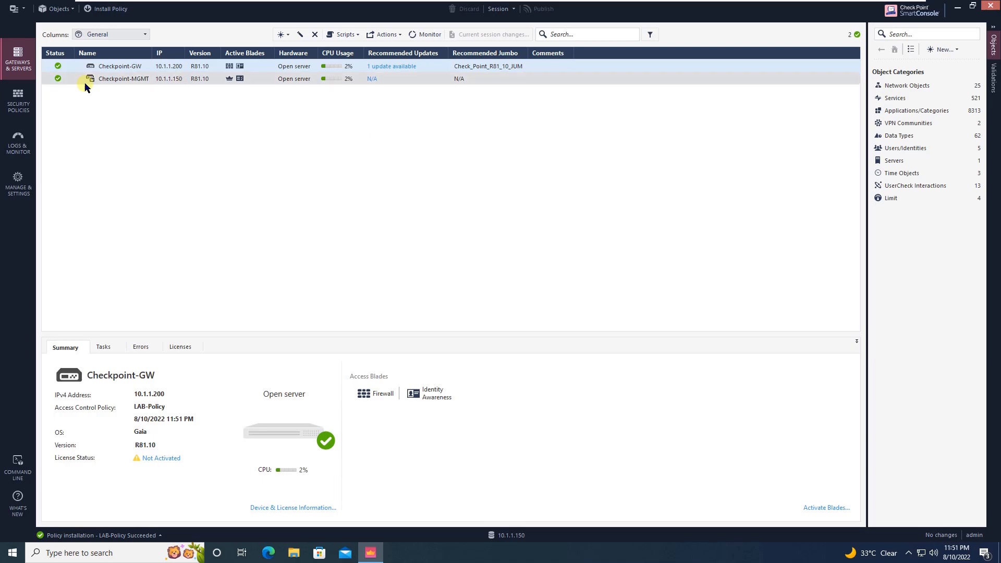
Disable the Internal Rule and the DMZ-to-Internet rule in the Internet Access section of LAB-Policy
{"action": "left_click", "coordinate": [21, 101]}
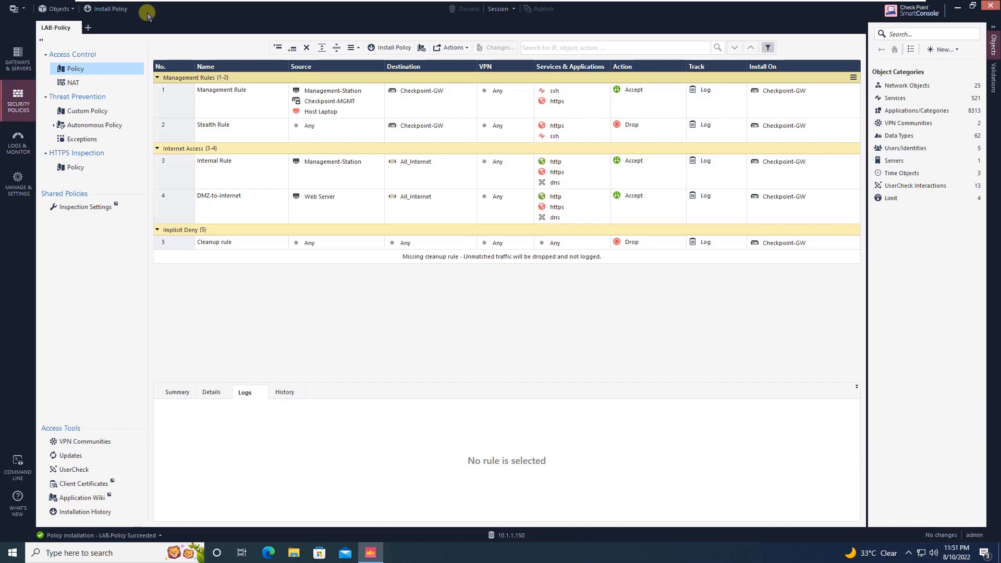
{"action": "left_click", "coordinate": [168, 174]}
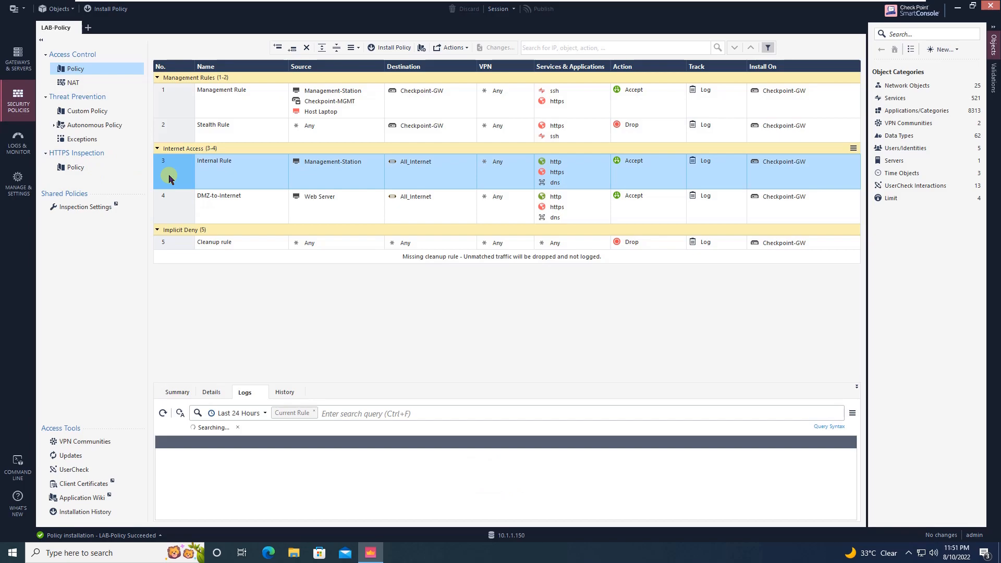
{"action": "right_click", "coordinate": [170, 177]}
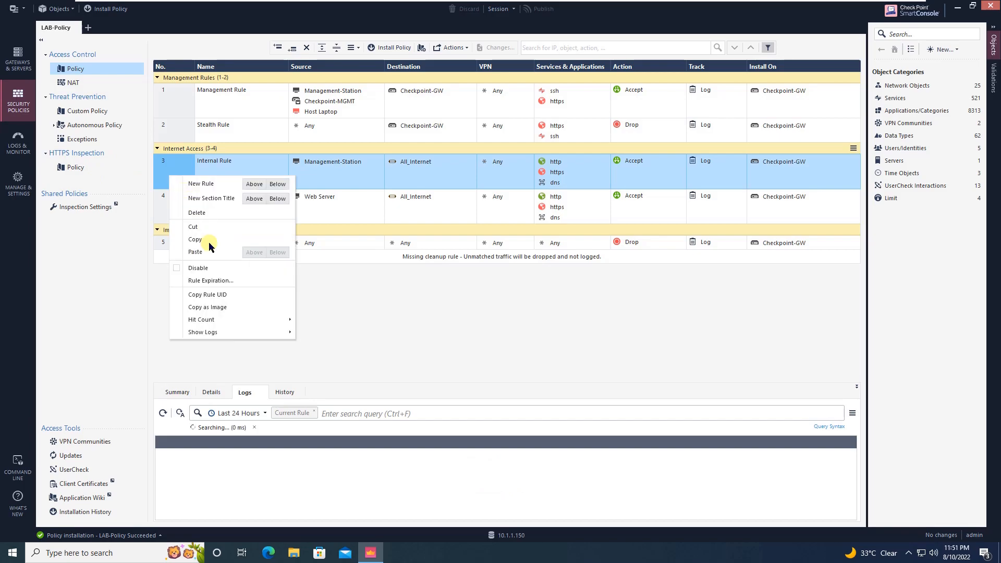
{"action": "left_click", "coordinate": [189, 270]}
{"action": "left_click", "coordinate": [180, 208]}
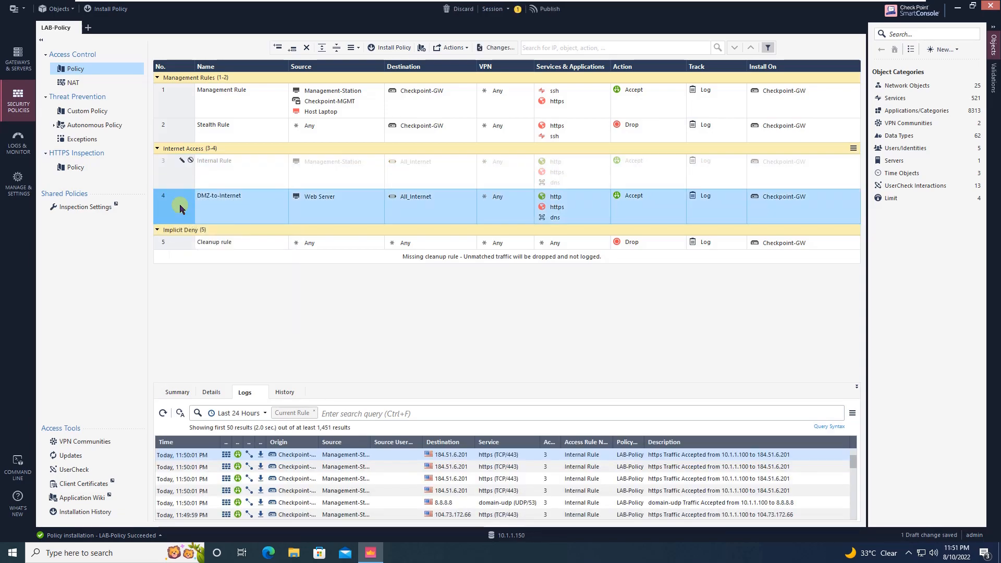
{"action": "right_click", "coordinate": [180, 208]}
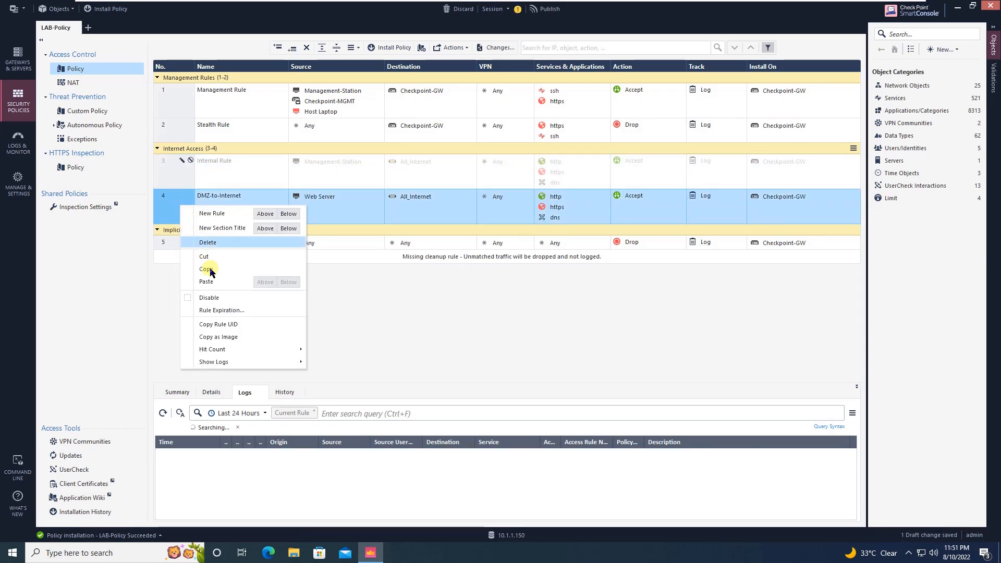
{"action": "left_click", "coordinate": [212, 298]}
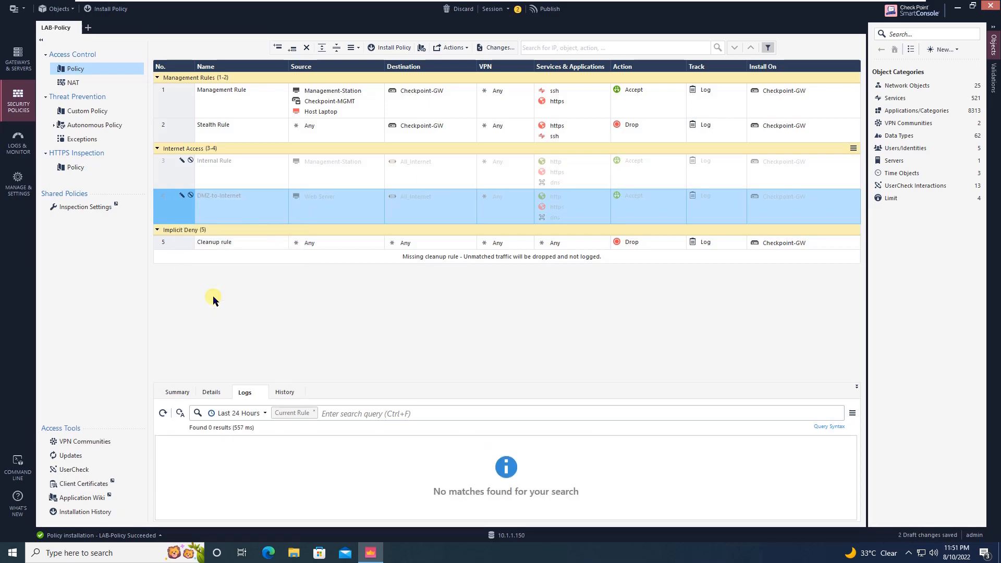
Add a new rule above the Internal Rule in the Internet Access section and name it ID-Awareness Rule
{"action": "left_click", "coordinate": [162, 170]}
{"action": "right_click", "coordinate": [163, 171]}
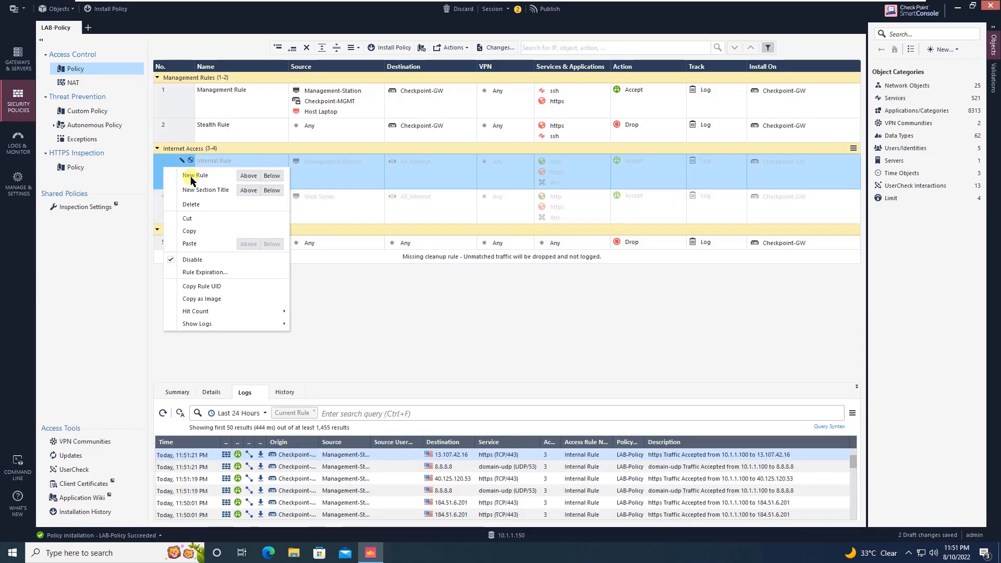
{"action": "left_click", "coordinate": [249, 177]}
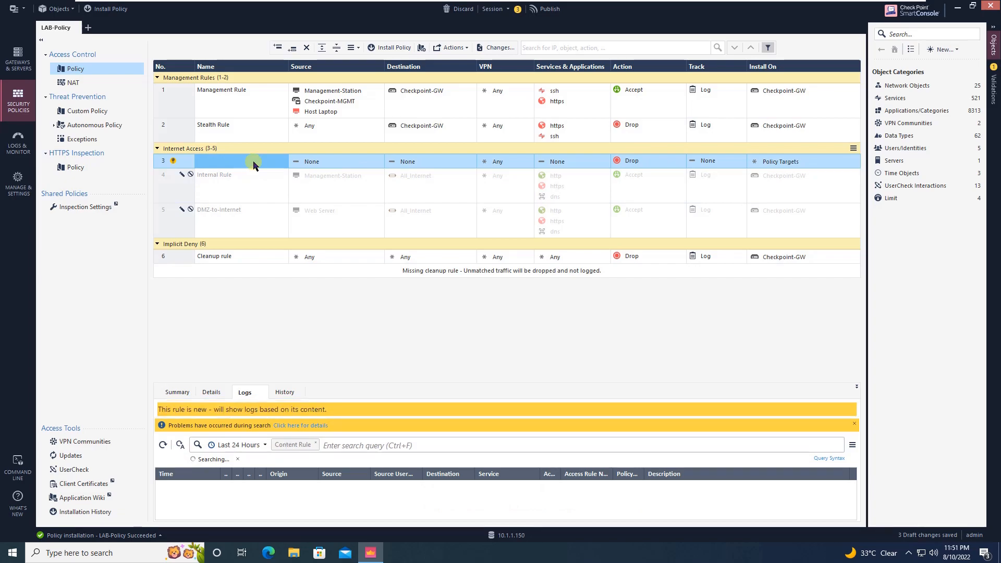
{"action": "left_click", "coordinate": [256, 163]}
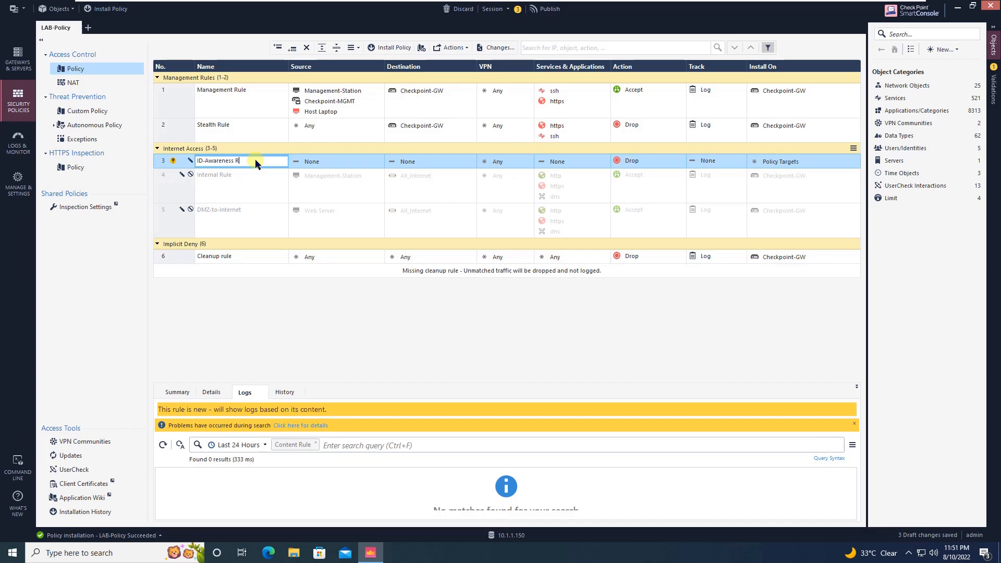
Set the source of the ID-Awareness Rule to the ID-Awareness access role
{"action": "left_click", "coordinate": [355, 159]}
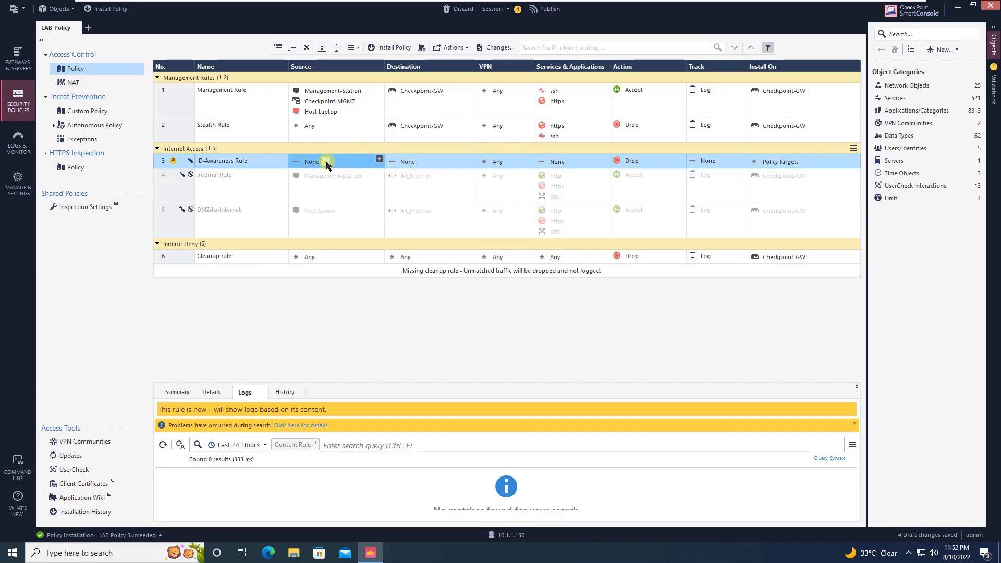
{"action": "left_click", "coordinate": [378, 161]}
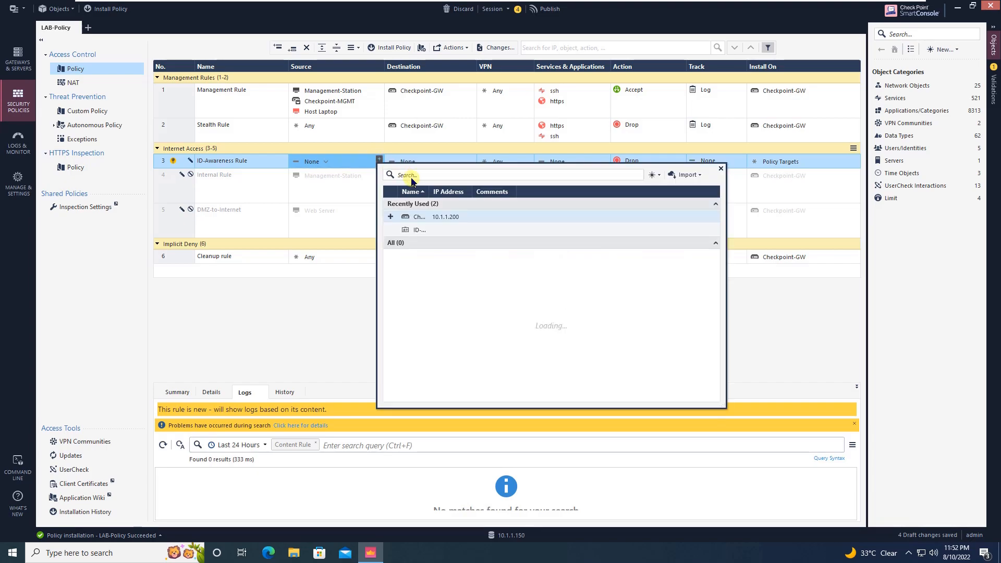
{"action": "left_click", "coordinate": [391, 230]}
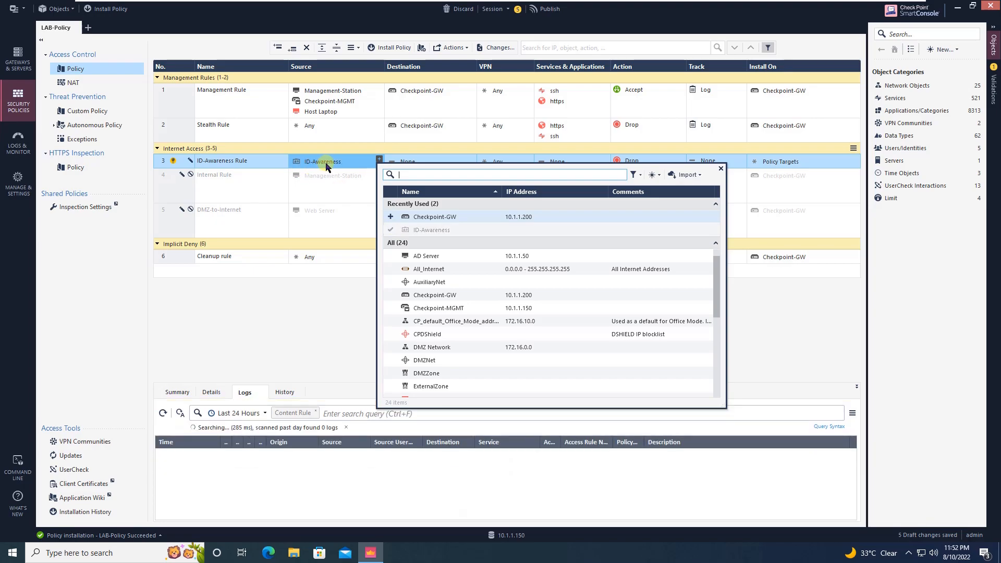
{"action": "left_click", "coordinate": [721, 169]}
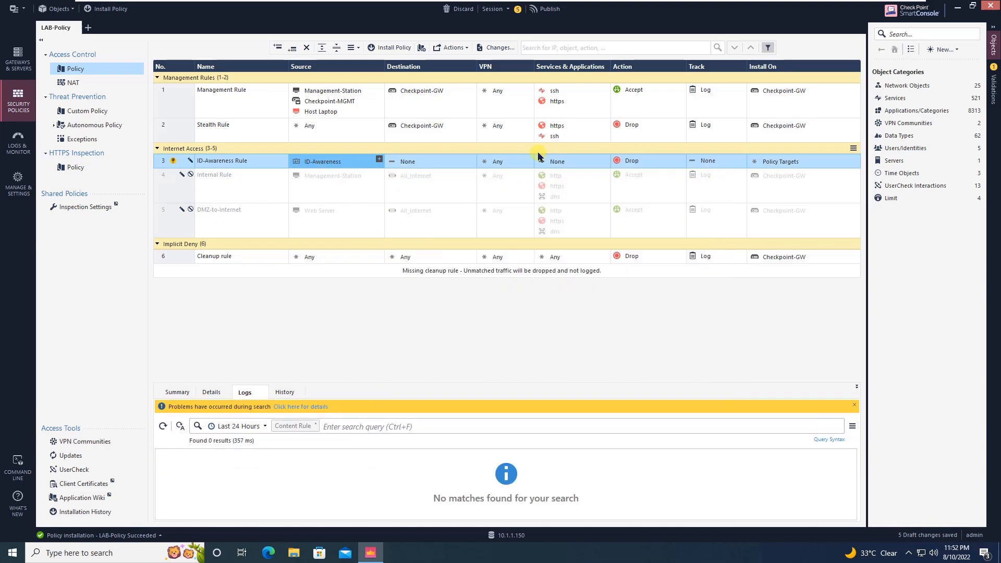
Set the ID-Awareness Rule's destination to Any and copy the http, https and dns services into it from the Internal Rule
{"action": "left_click", "coordinate": [423, 165]}
{"action": "left_click", "coordinate": [423, 165]}
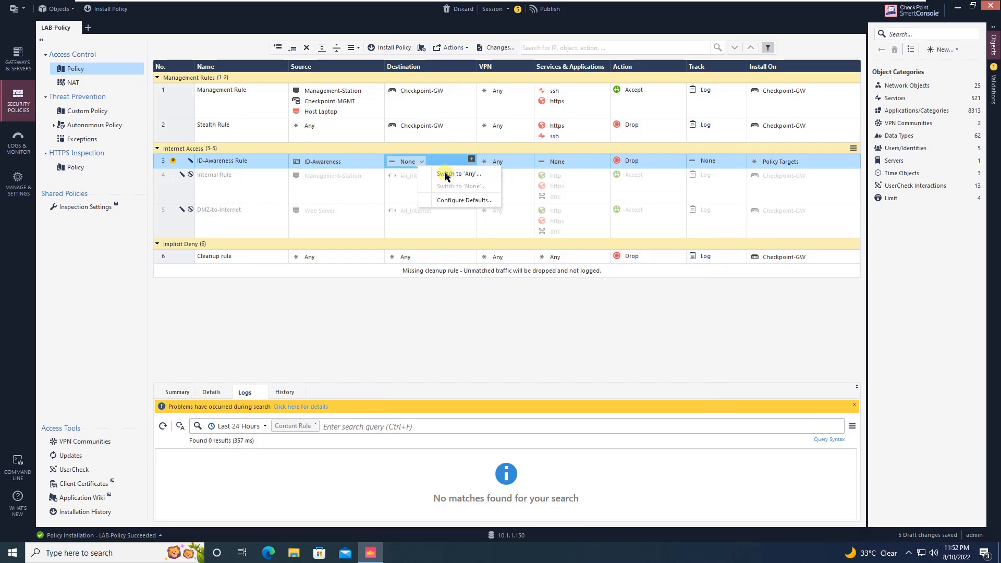
{"action": "left_click", "coordinate": [445, 175]}
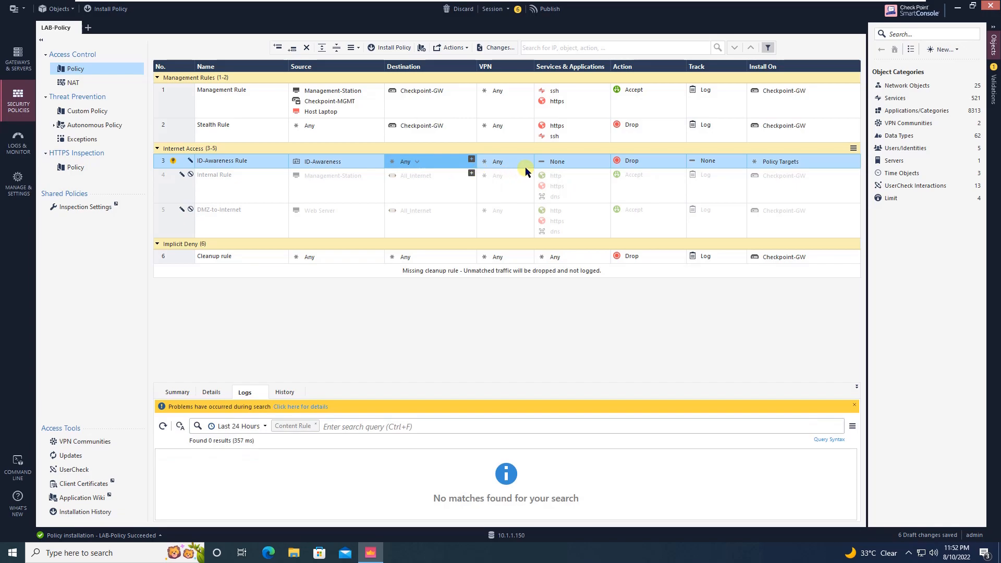
{"action": "left_click", "coordinate": [551, 176]}
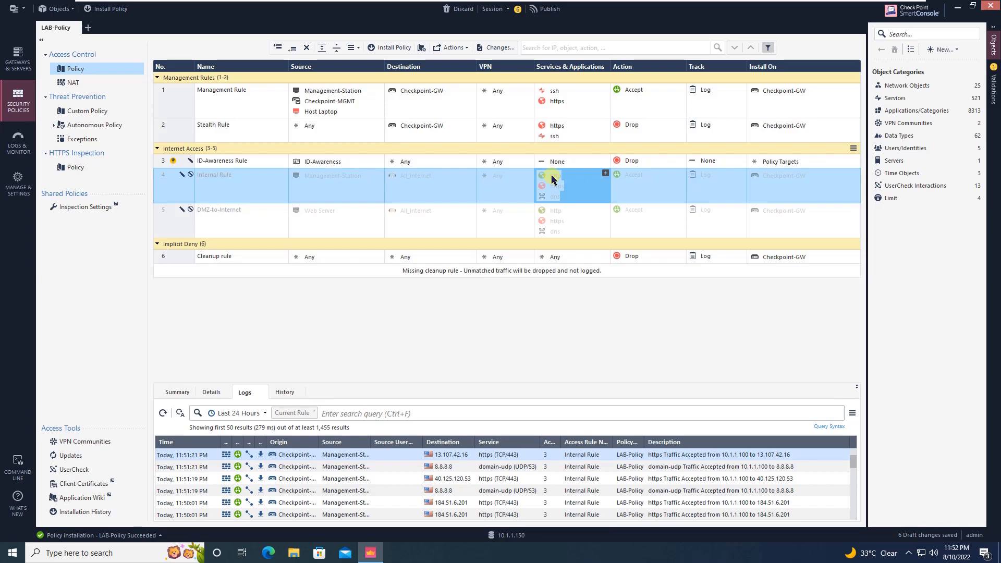
{"action": "left_click_drag", "start_coordinate": [553, 179], "coordinate": [564, 160]}
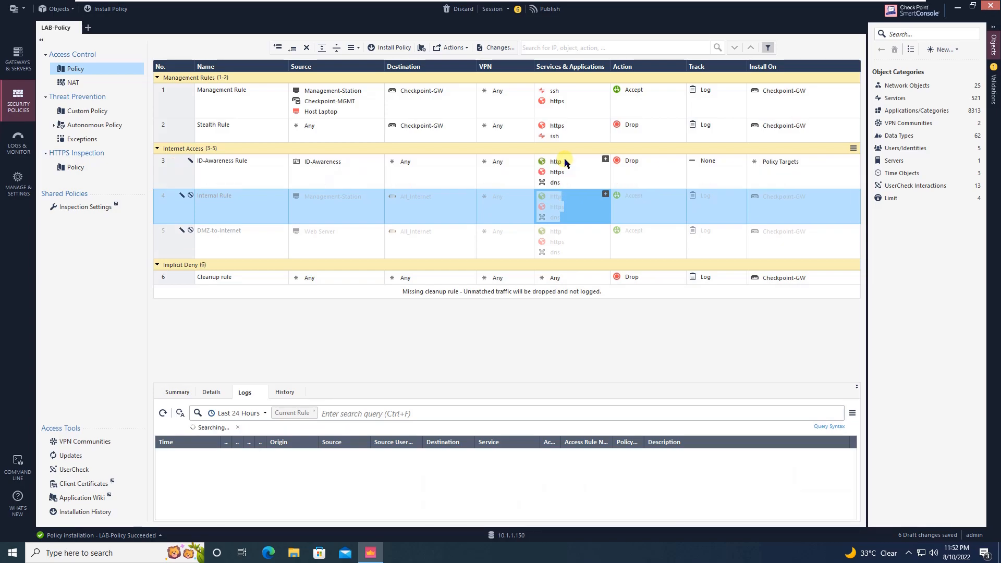
Set the ID-Awareness Rule's action to Accept with the Identity Captive Portal enabled
{"action": "left_click", "coordinate": [631, 163]}
{"action": "left_click", "coordinate": [658, 170]}
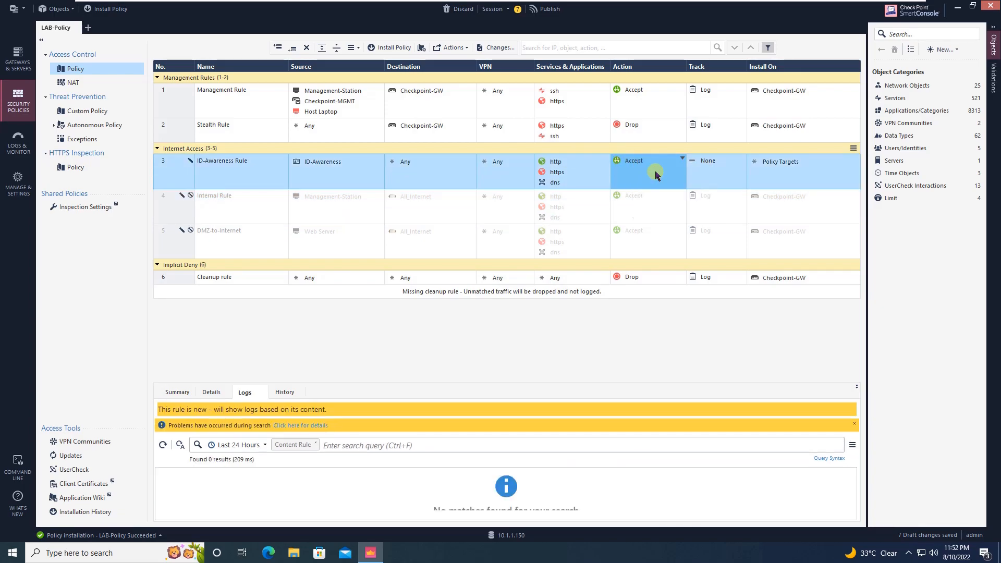
{"action": "left_click", "coordinate": [635, 164]}
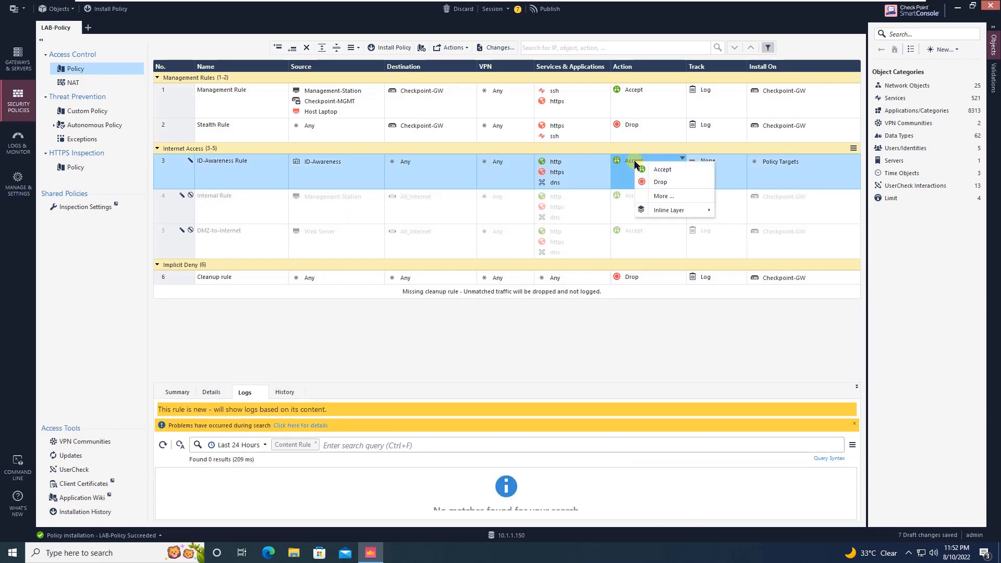
{"action": "left_click", "coordinate": [648, 195]}
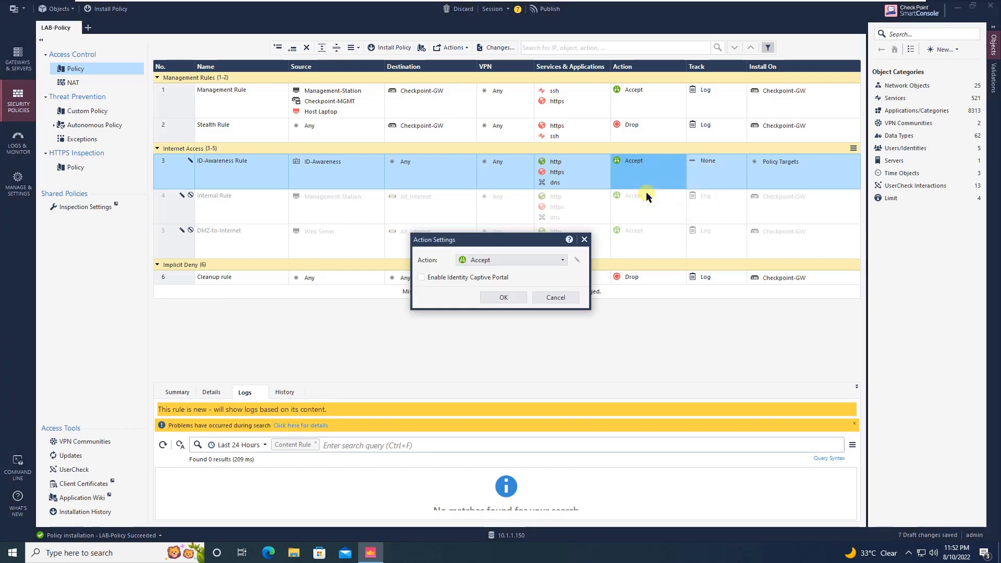
{"action": "left_click", "coordinate": [422, 278]}
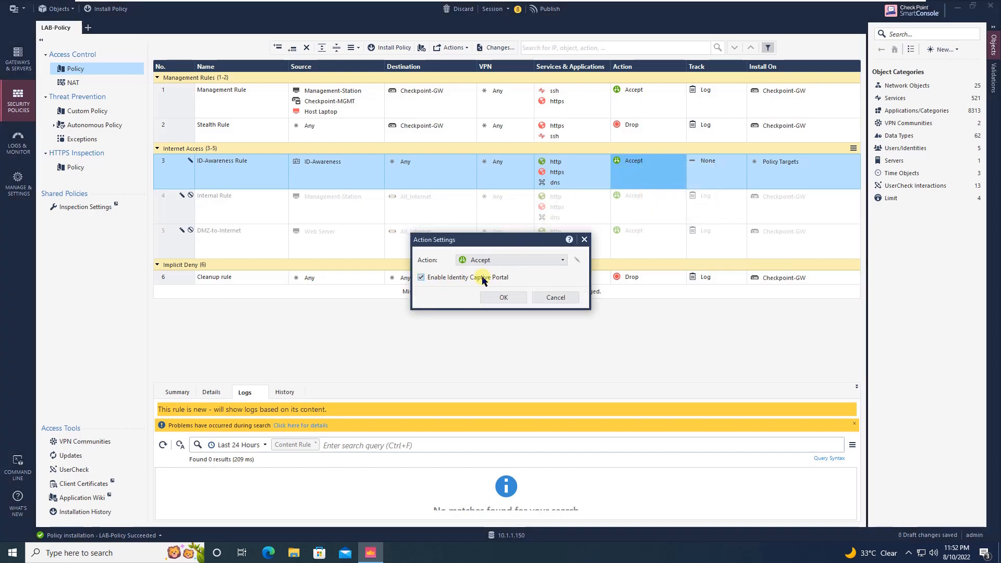
{"action": "left_click", "coordinate": [515, 299]}
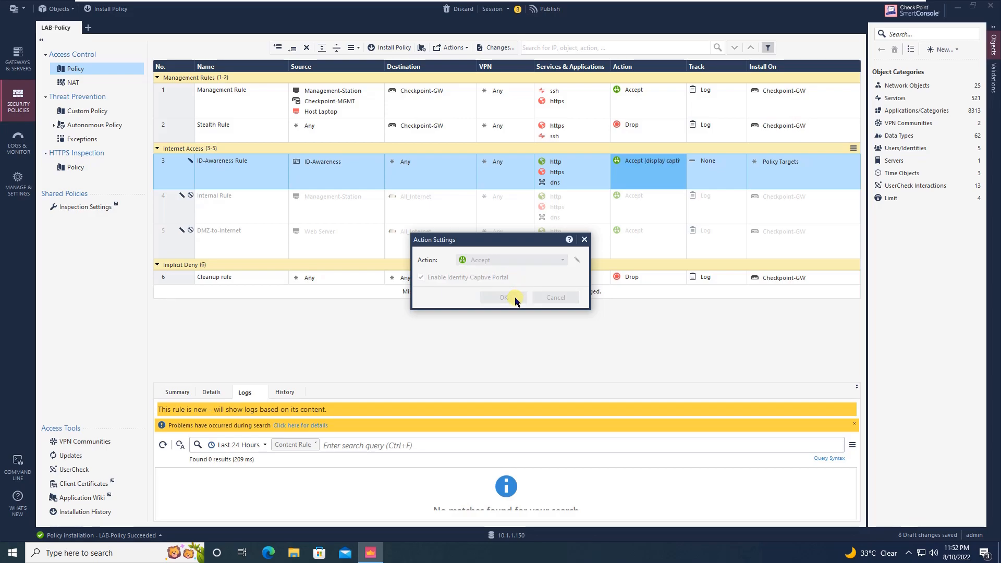
Set the ID-Awareness Rule's tracking to Log and its installation target to Checkpoint-GW, copied from the Stealth Rule
{"action": "right_click", "coordinate": [716, 160]}
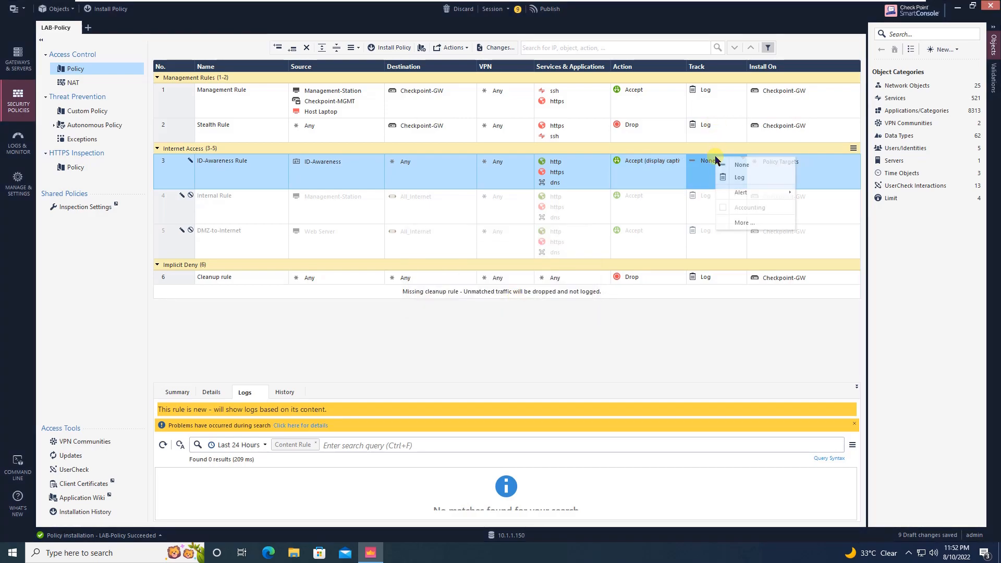
{"action": "left_click", "coordinate": [740, 179]}
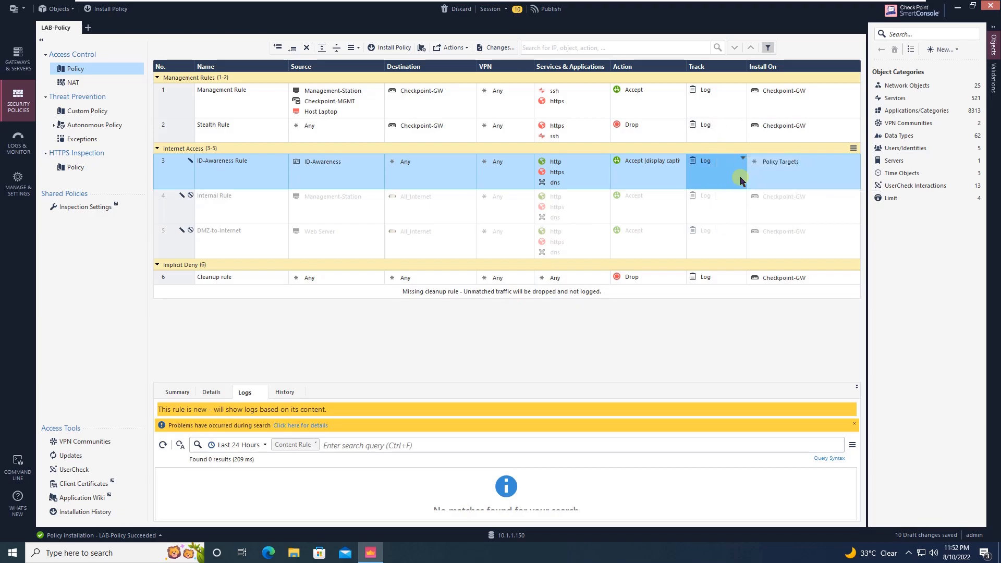
{"action": "left_click", "coordinate": [791, 130]}
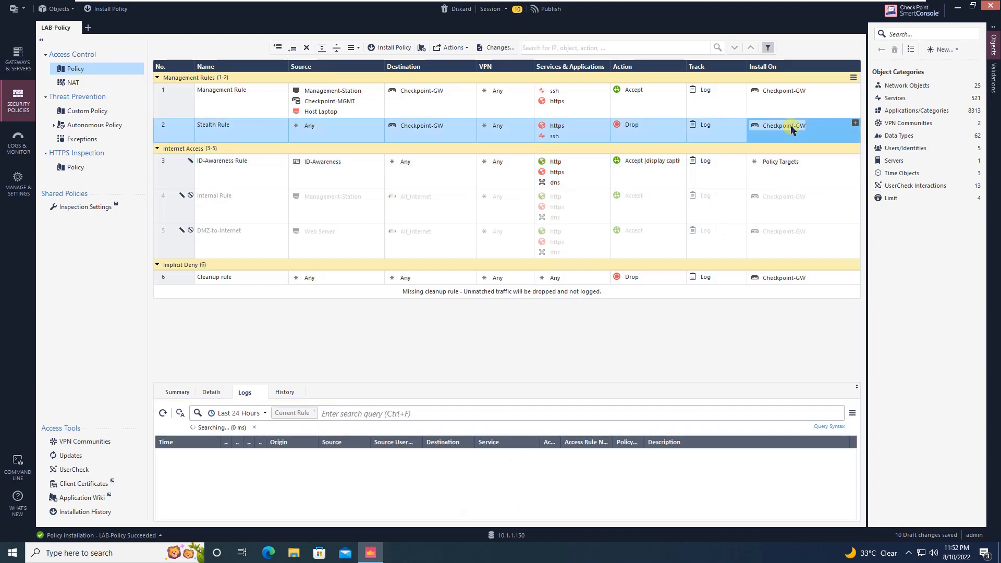
{"action": "left_click_drag", "start_coordinate": [791, 130], "coordinate": [793, 163]}
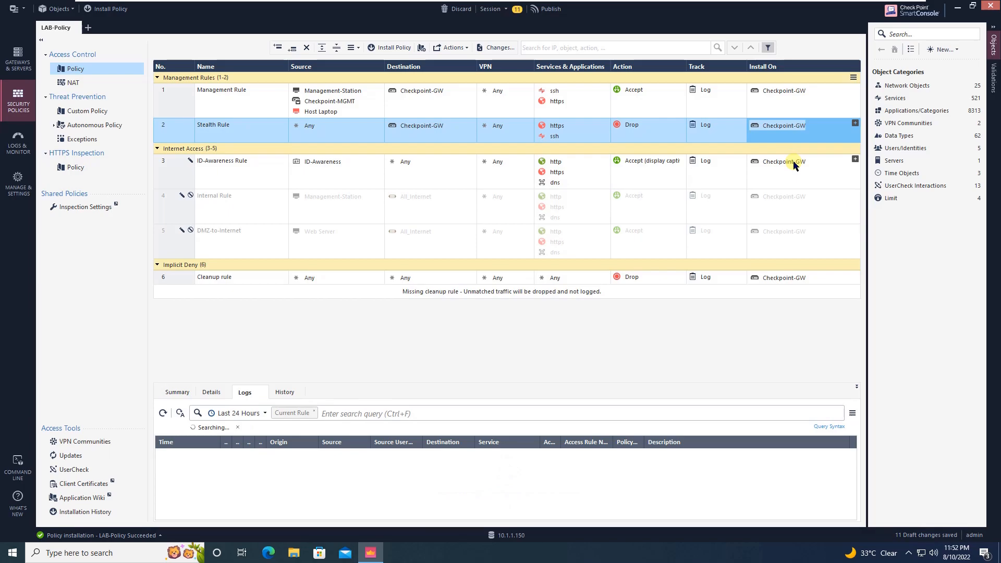
{"action": "mouse_move", "coordinate": [793, 165]}
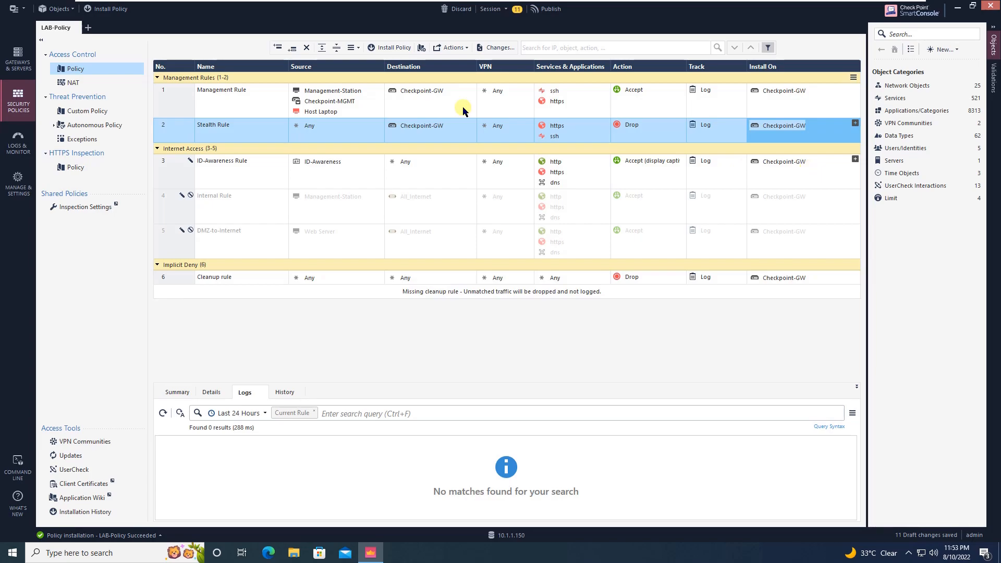
Publish the rule changes and install LAB-Policy on Checkpoint-GW with Access Control and Threat Prevention
{"action": "left_click", "coordinate": [106, 14]}
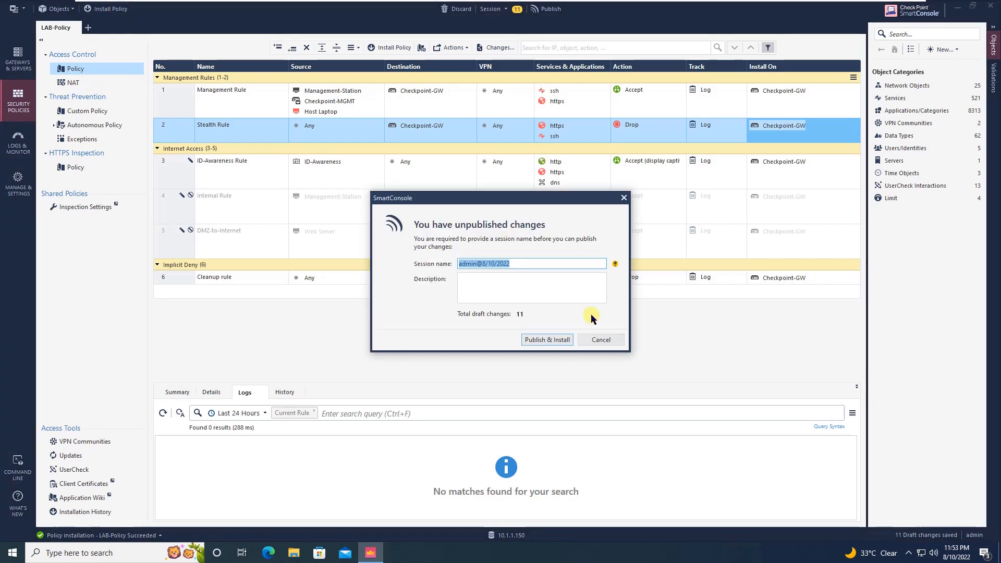
{"action": "left_click", "coordinate": [559, 340]}
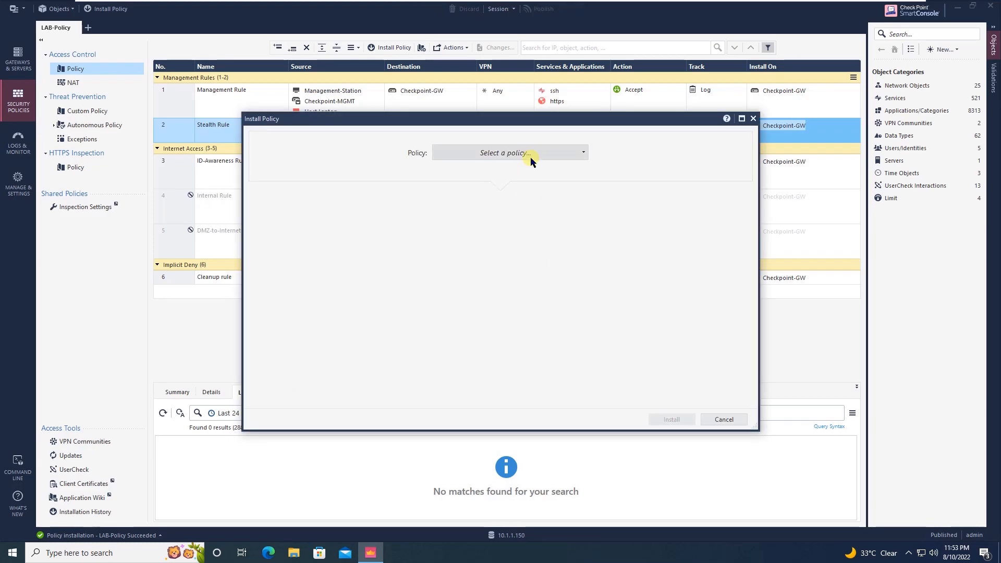
{"action": "left_click", "coordinate": [529, 156]}
{"action": "left_click", "coordinate": [487, 204]}
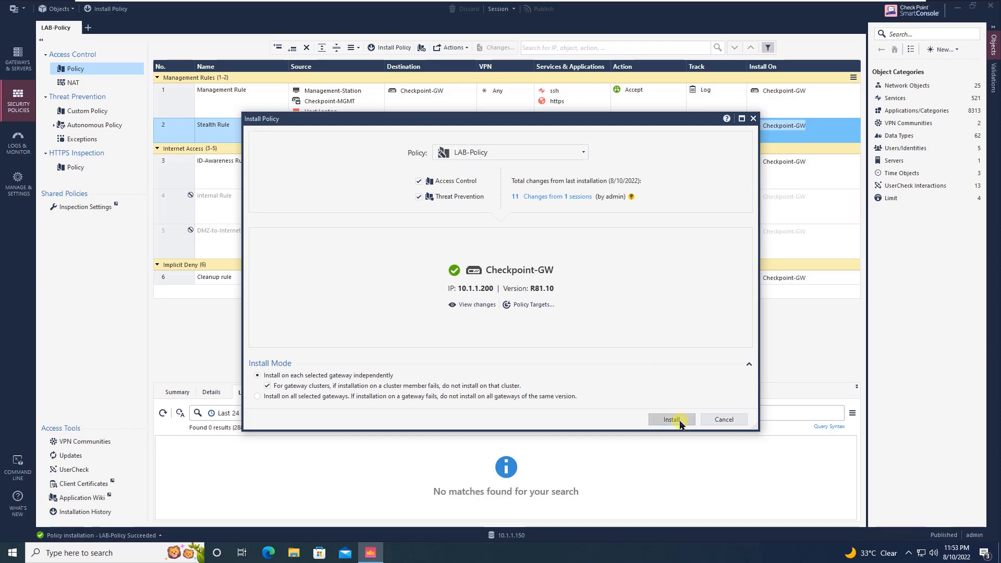
{"action": "left_click", "coordinate": [672, 419]}
{"action": "mouse_move", "coordinate": [353, 7]}
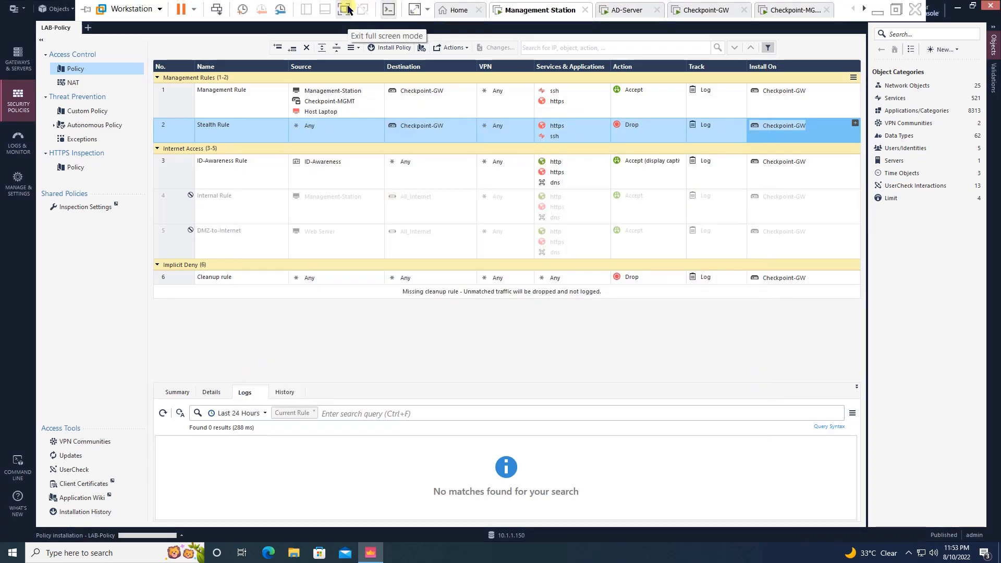
{"action": "left_click", "coordinate": [348, 10]}
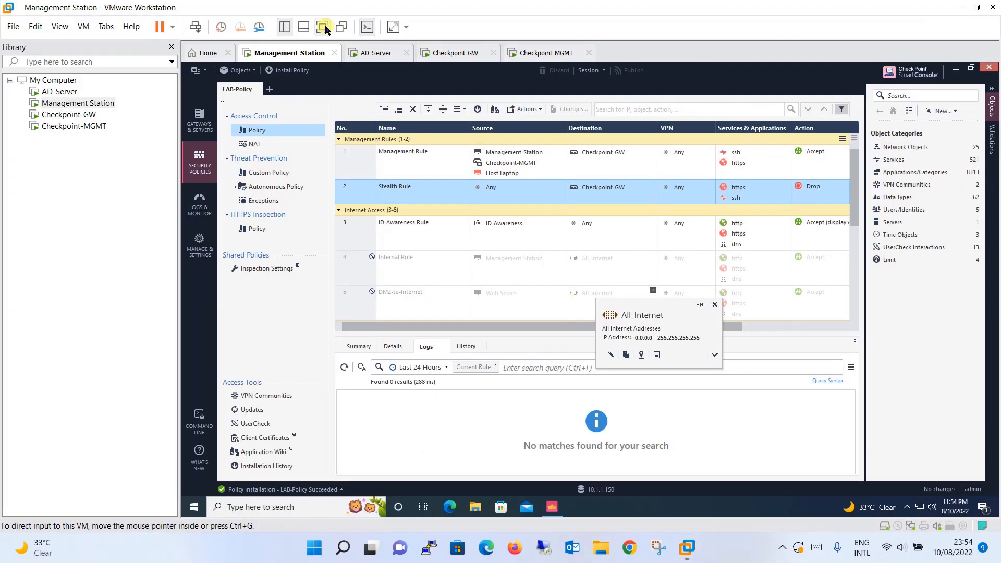
{"action": "left_click", "coordinate": [324, 27]}
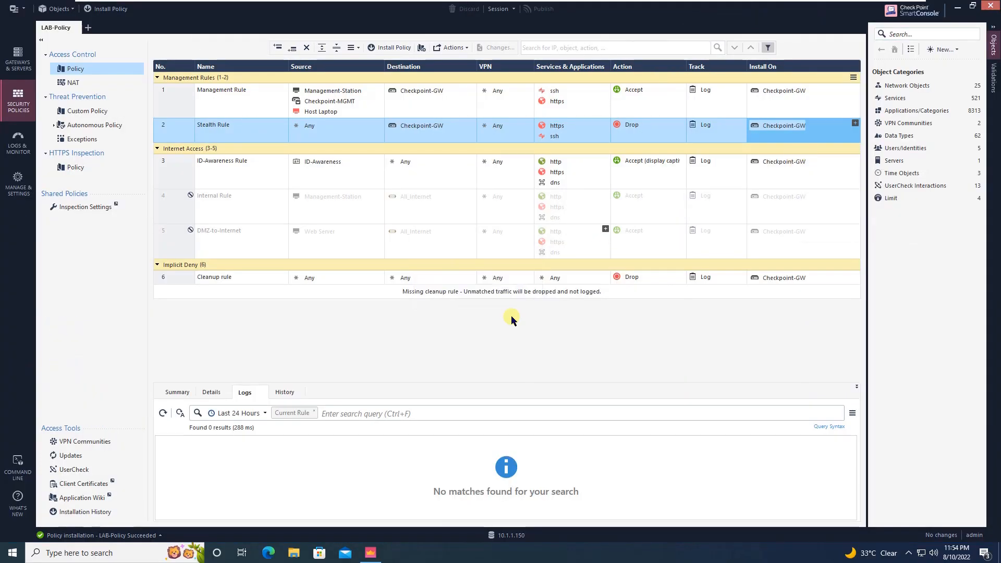
{"action": "left_click", "coordinate": [270, 554]}
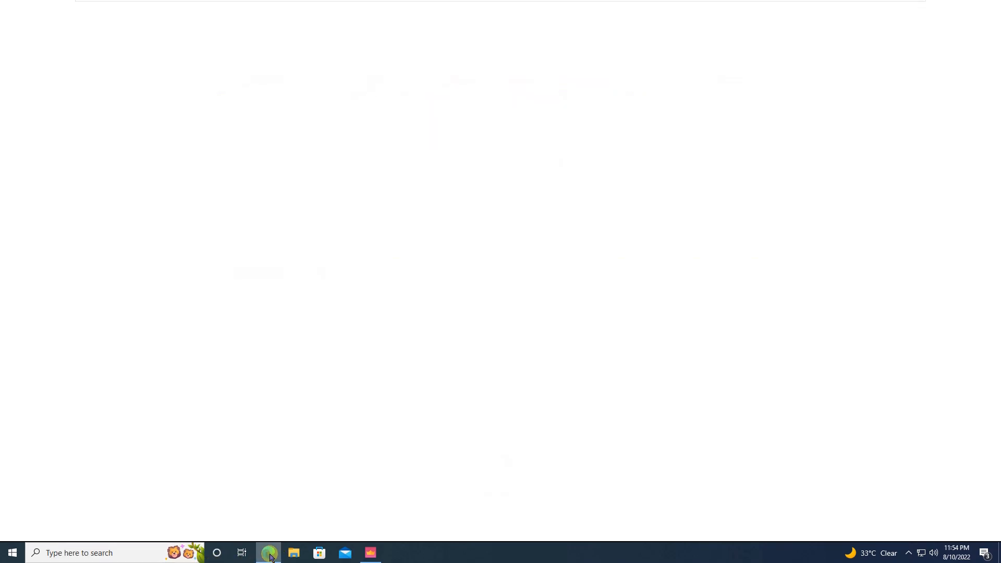
{"action": "type", "text": "google"}
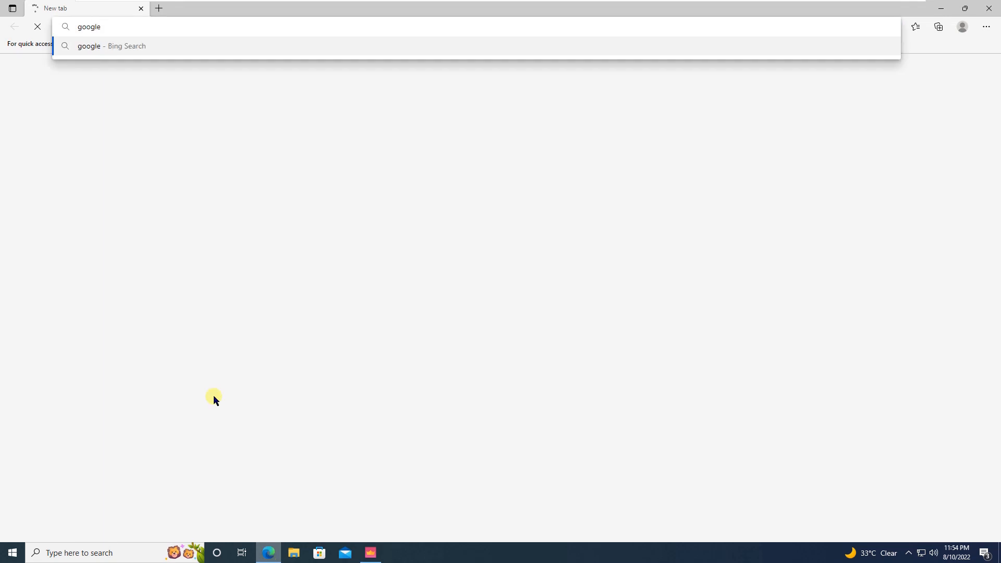
{"action": "key", "text": "ctrl+Return"}
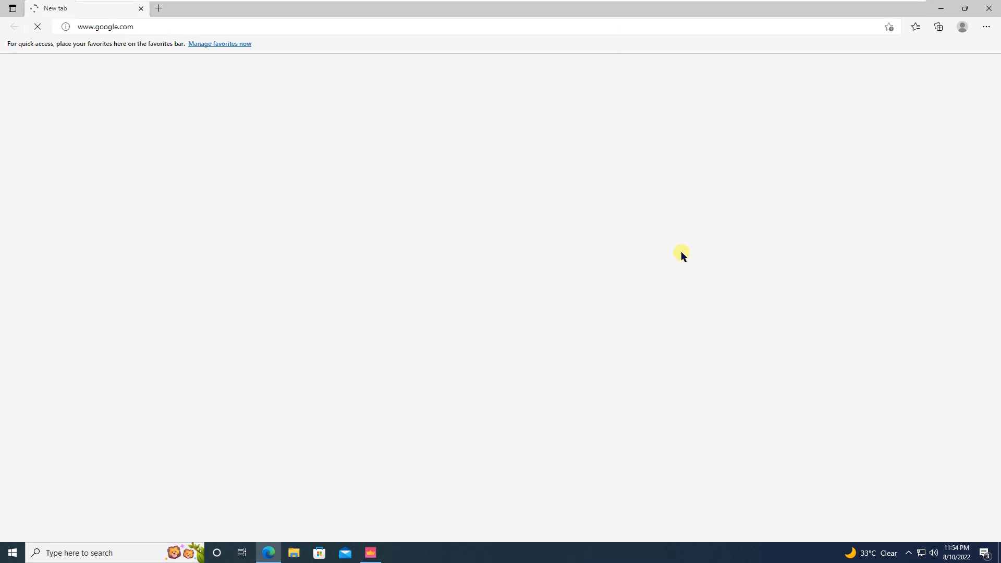
{"action": "left_click", "coordinate": [302, 27]}
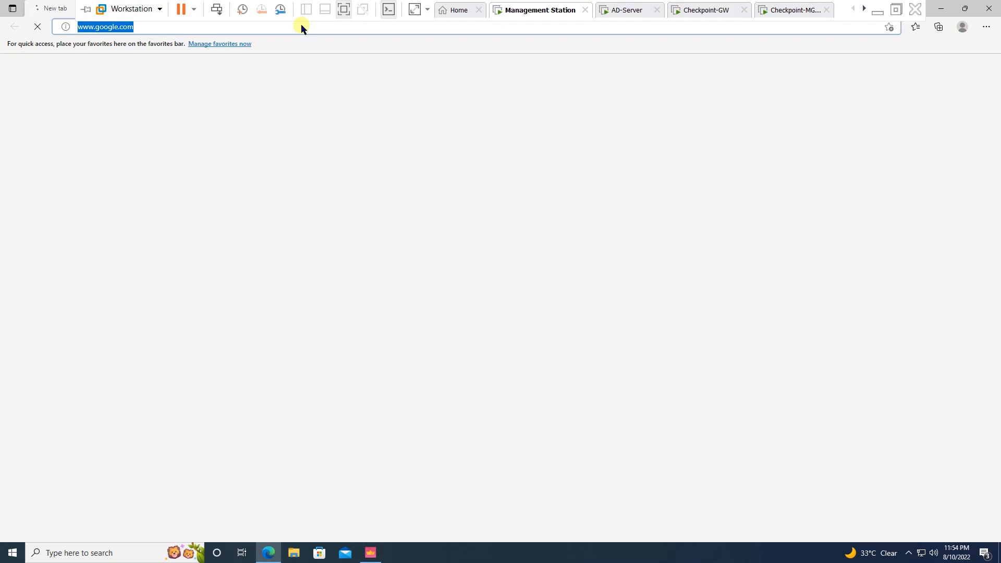
{"action": "type", "text": "https://"}
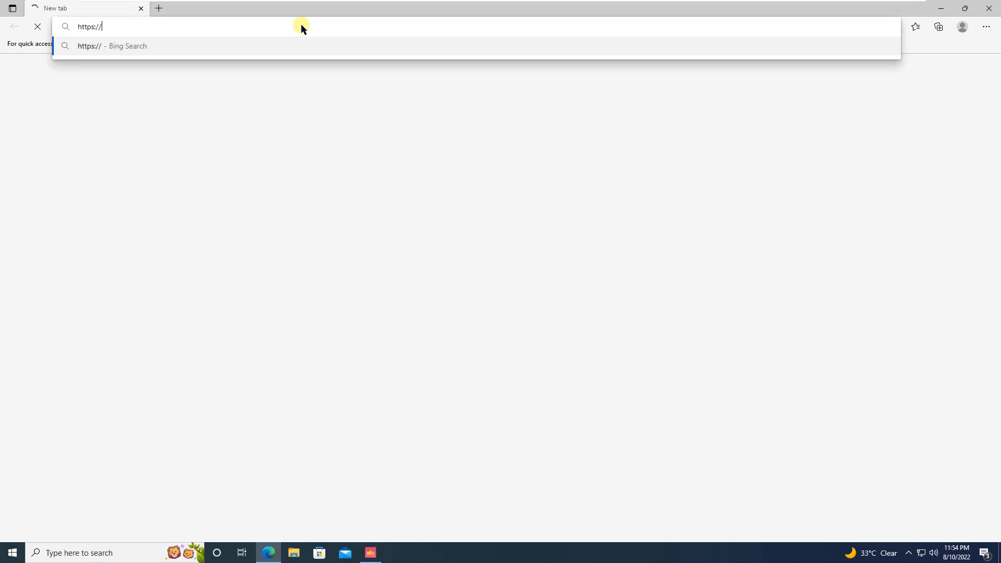
{"action": "type", "text": "1"}
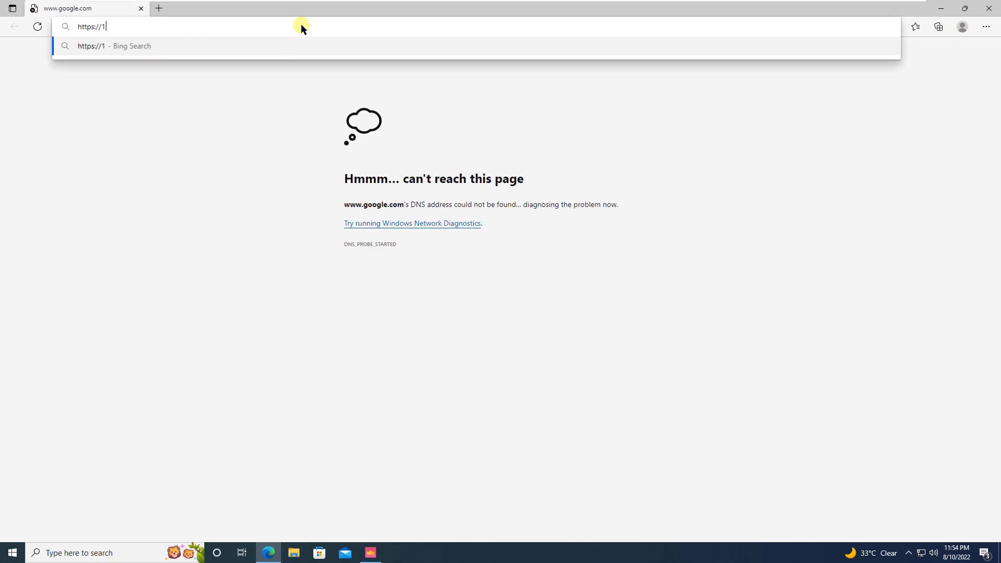
{"action": "type", "text": "0.1.1.200"}
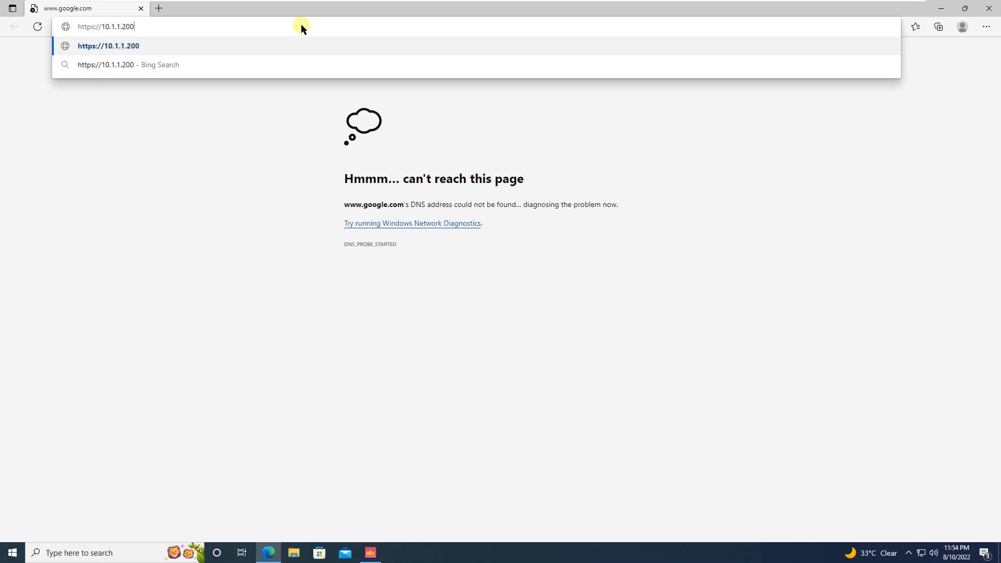
{"action": "type", "text": "/connect"}
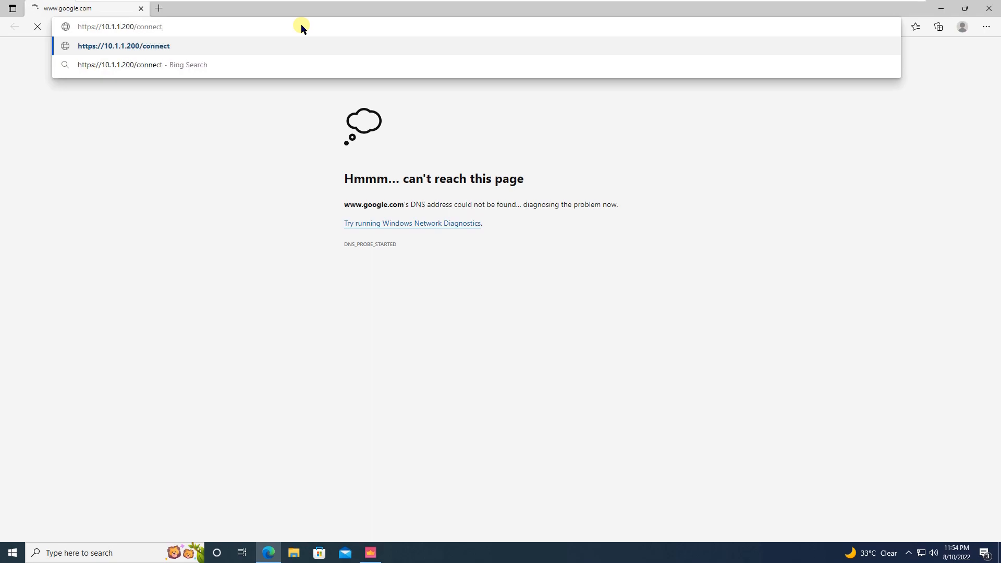
Bypass the certificate warning and continue to the captive portal at 10.1.1.200
{"action": "key", "text": "Escape"}
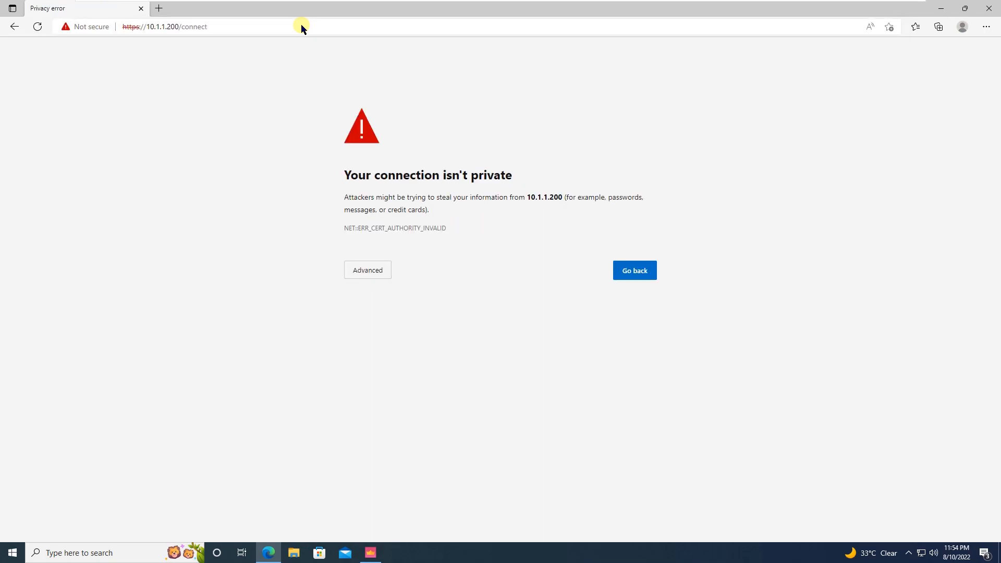
{"action": "left_click", "coordinate": [371, 266]}
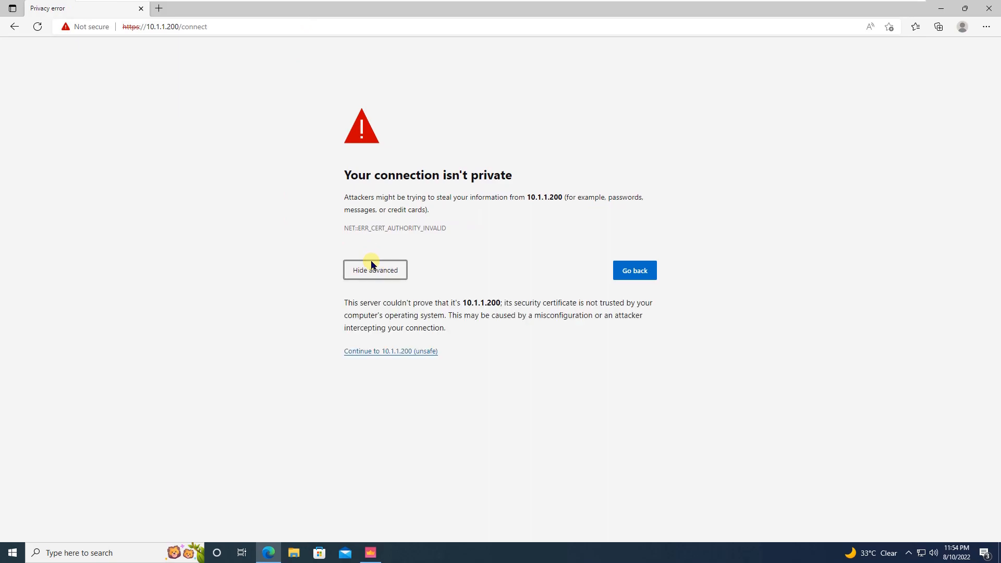
{"action": "left_click", "coordinate": [393, 351]}
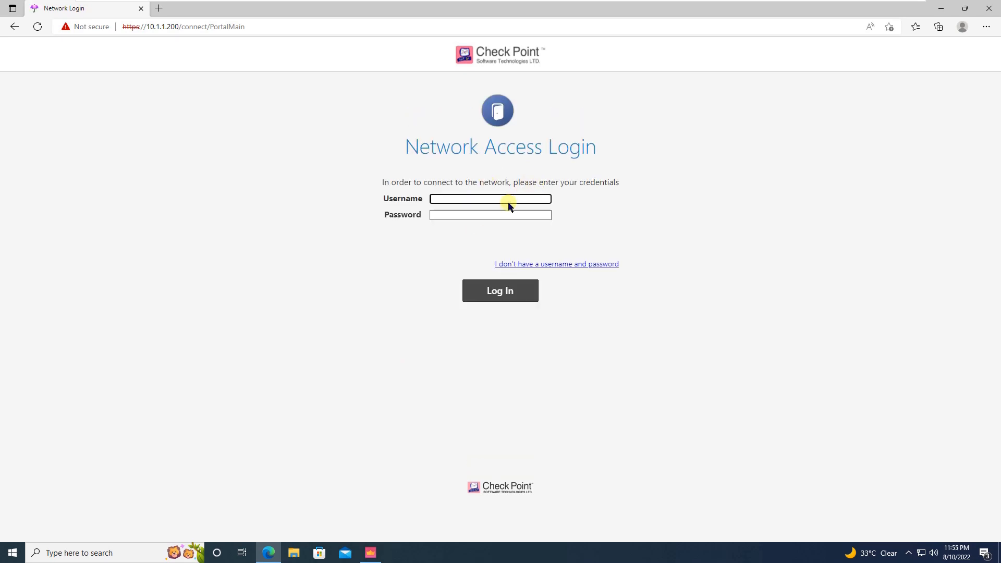
Log in to the Network Access Login portal with username it_admin and the account password
{"action": "type", "text": "it_admin"}
{"action": "key", "text": "Tab"}
{"action": "type", "text": "****"}
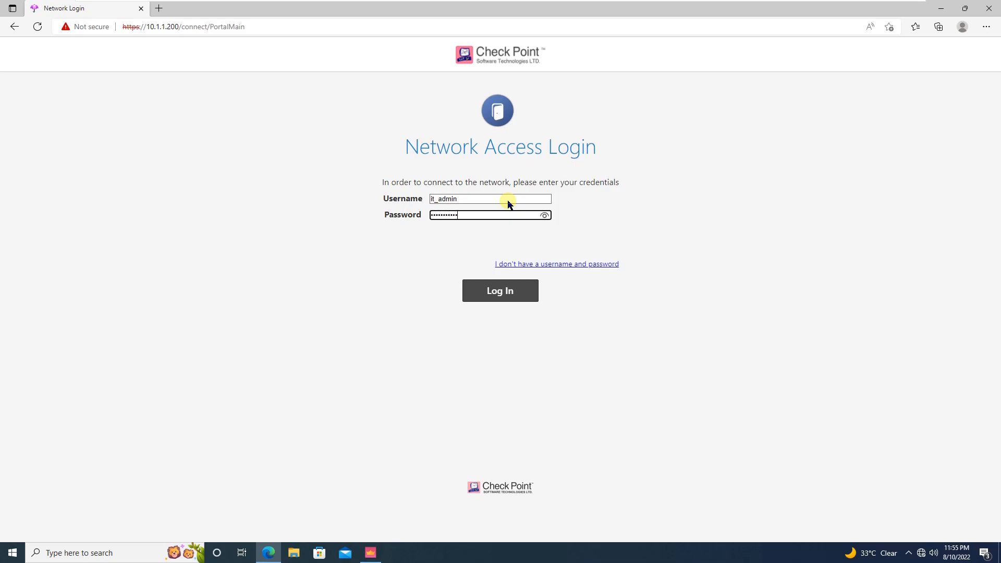
{"action": "left_click", "coordinate": [526, 289]}
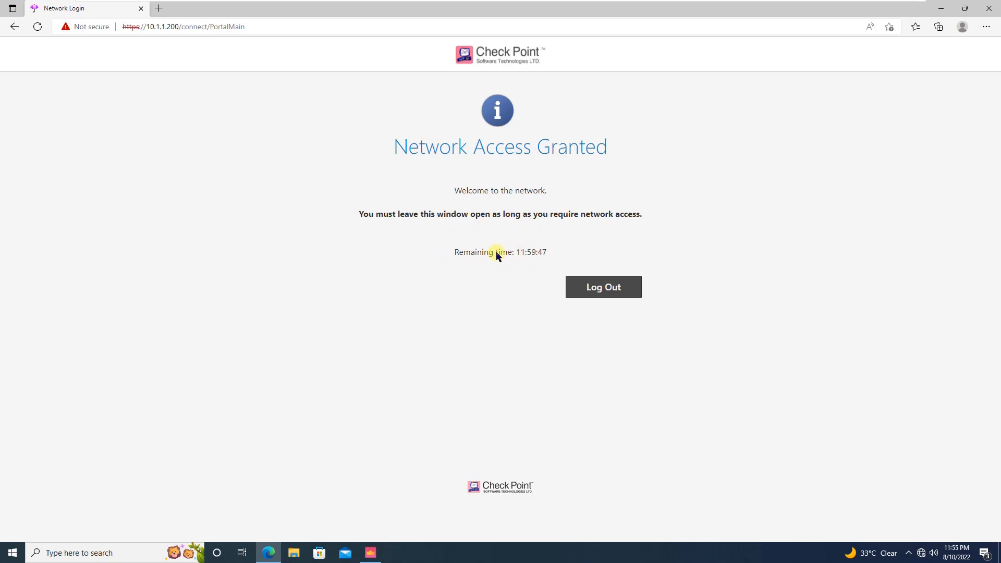
Test internet access by browsing to google.com and yahoo.com in a new tab, and close that tab
{"action": "left_click", "coordinate": [162, 9]}
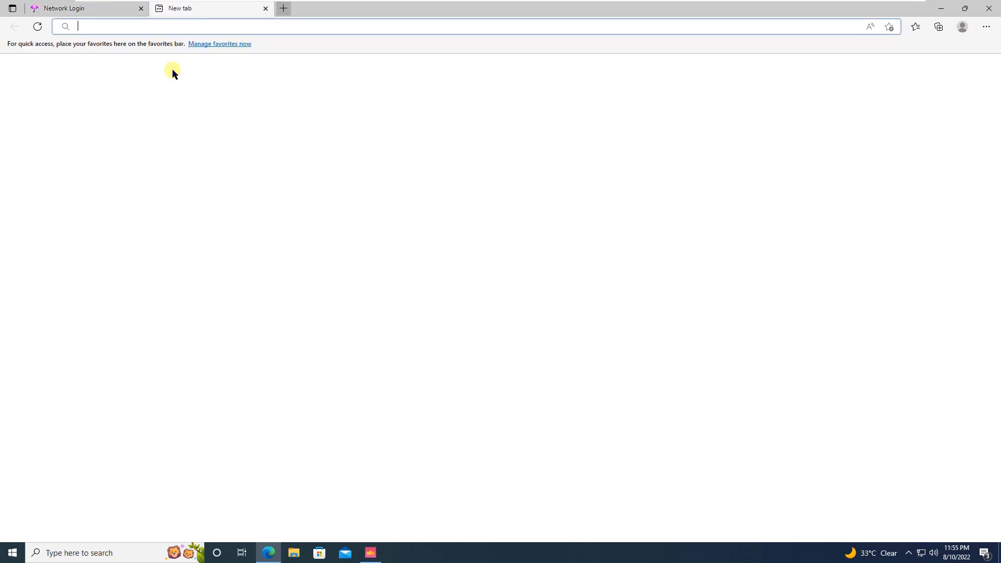
{"action": "type", "text": "google"}
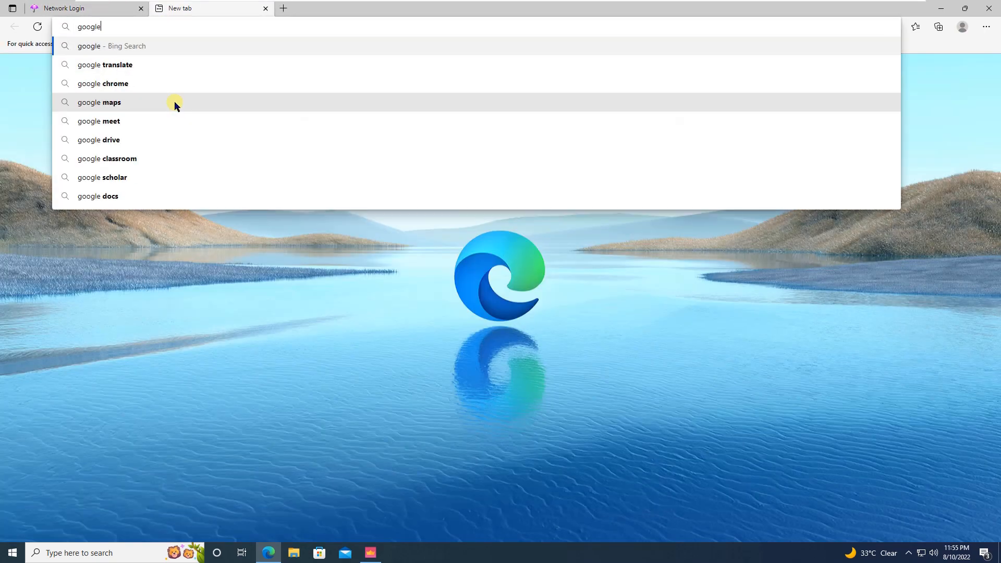
{"action": "key", "text": "ctrl+Return"}
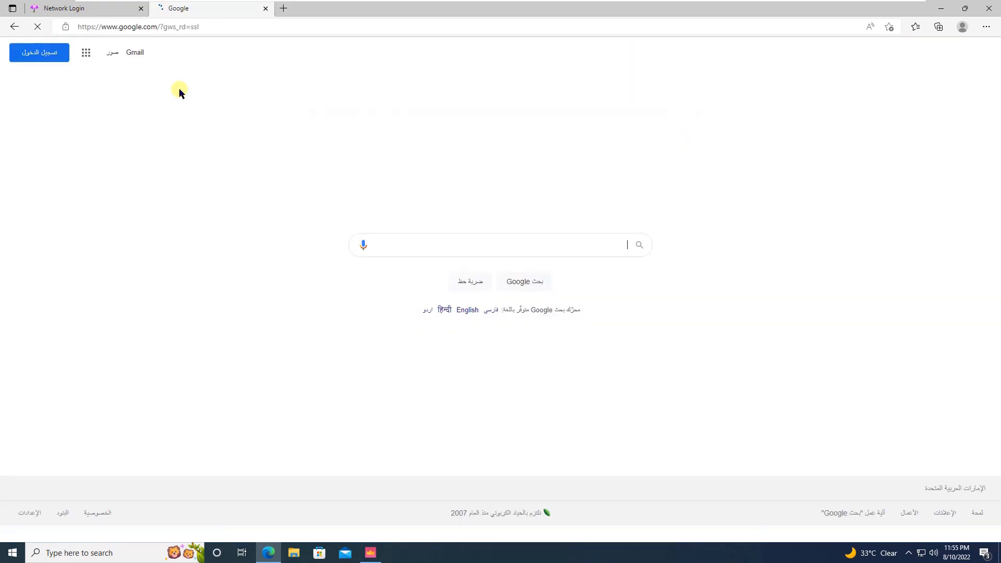
{"action": "left_click", "coordinate": [235, 31]}
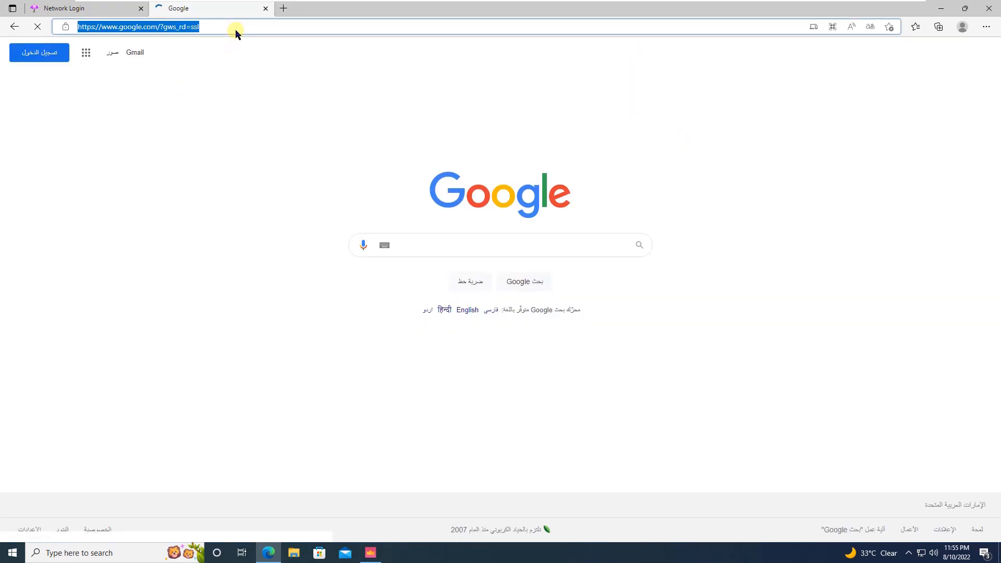
{"action": "type", "text": "yahoo"}
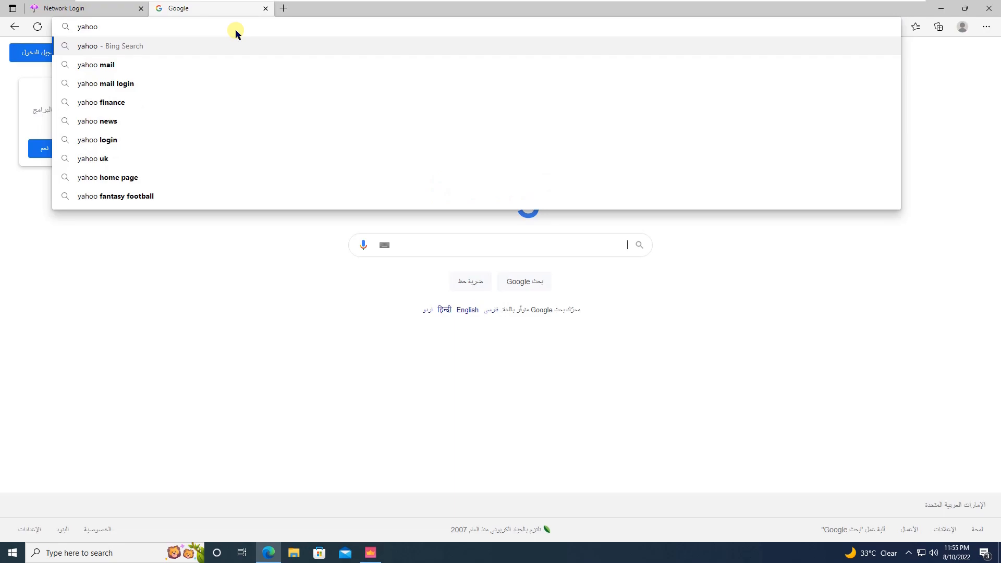
{"action": "key", "text": "ctrl+Return"}
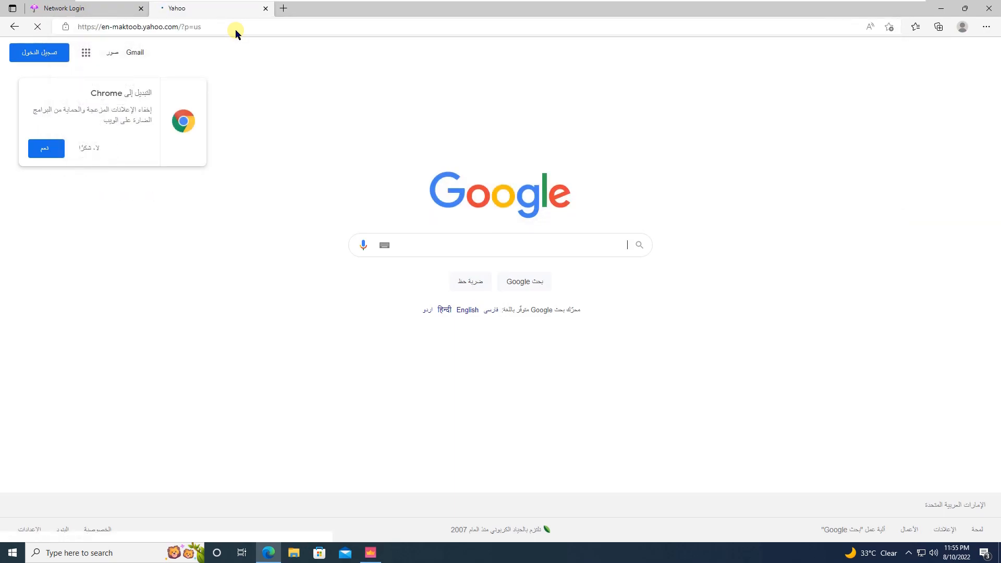
{"action": "left_click_drag", "start_coordinate": [266, 11], "coordinate": [148, 11]}
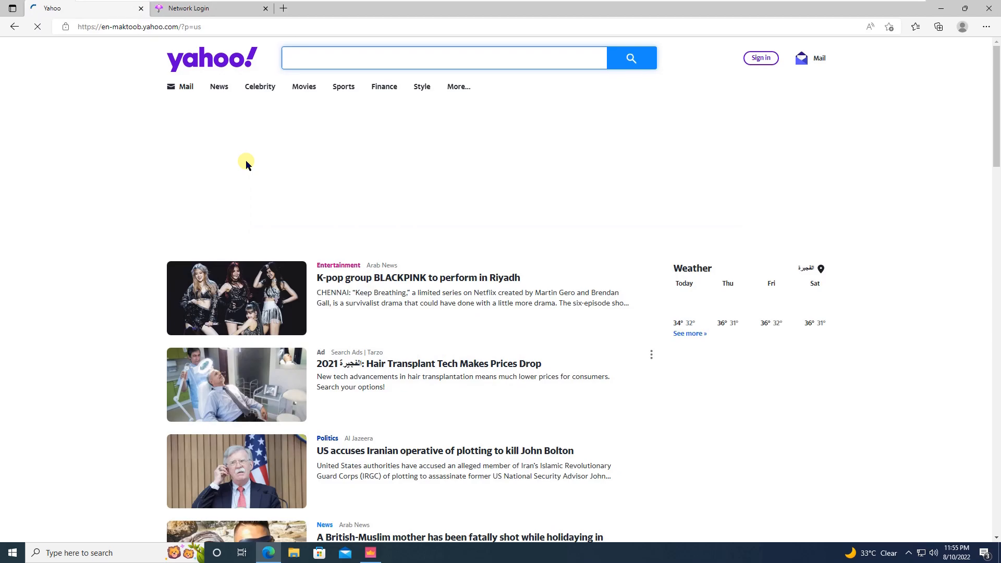
{"action": "key", "text": "ctrl+w"}
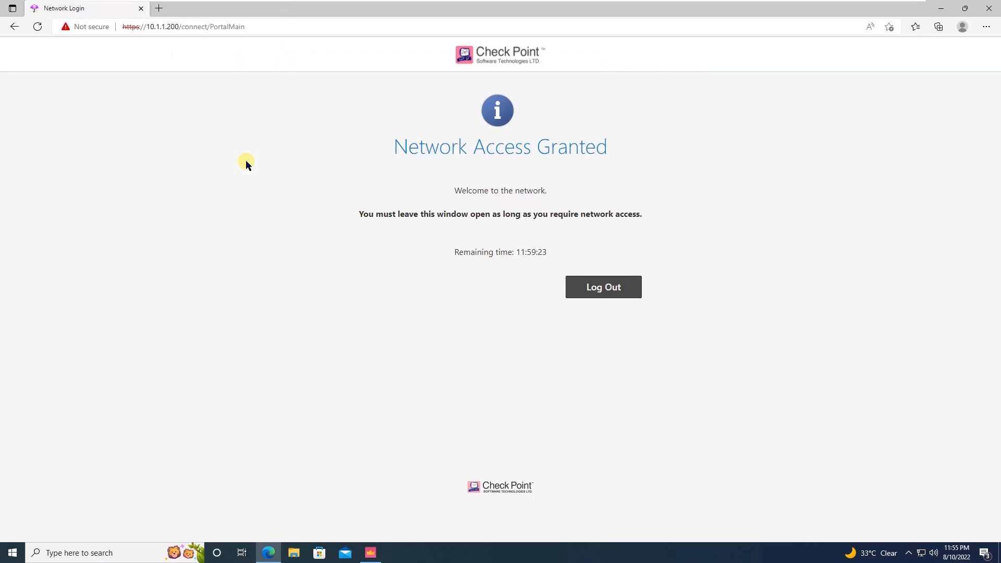
Log out of the captive portal and retest internet access by browsing to google.com in a new tab
{"action": "left_click", "coordinate": [592, 288]}
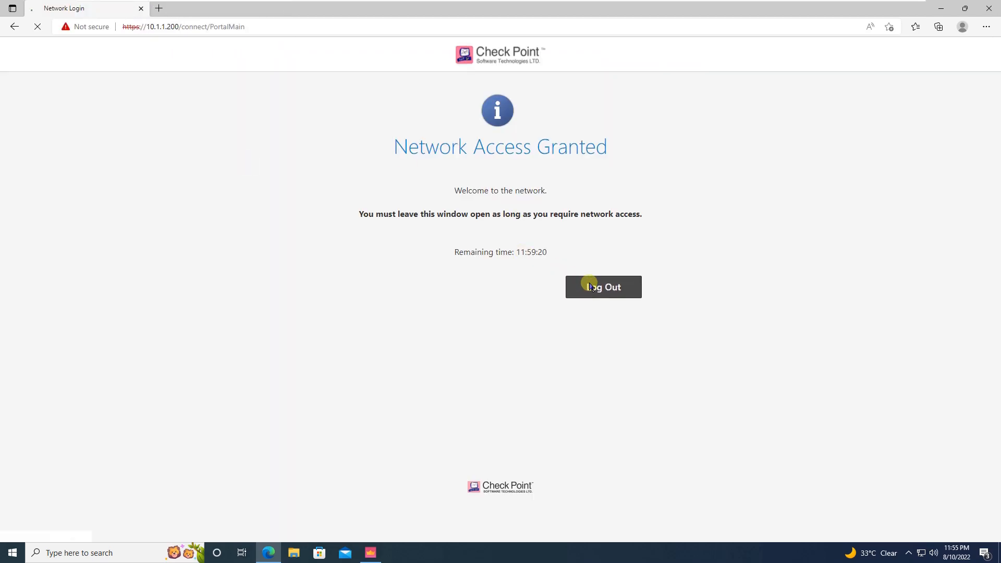
{"action": "left_click", "coordinate": [159, 9]}
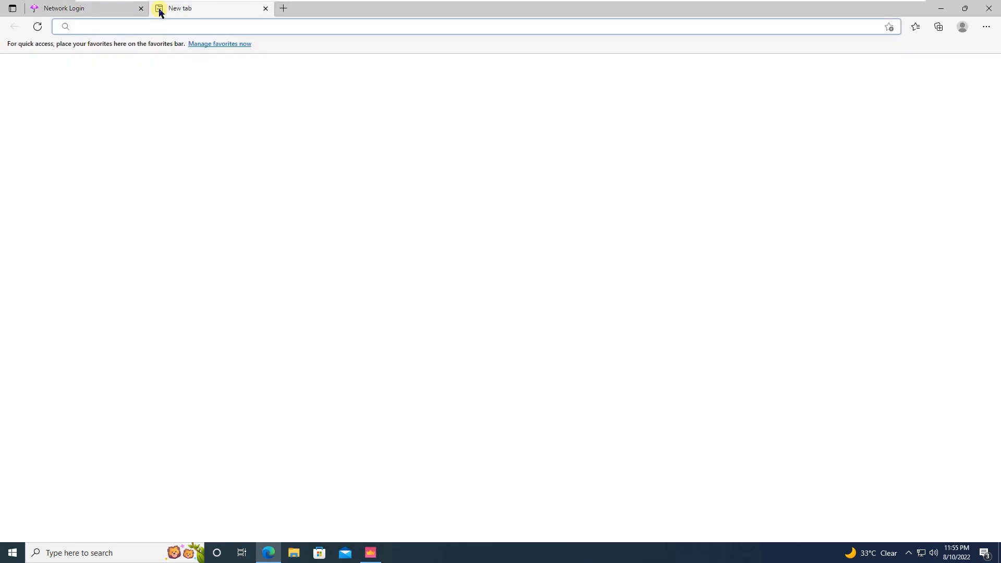
{"action": "type", "text": "google.com"}
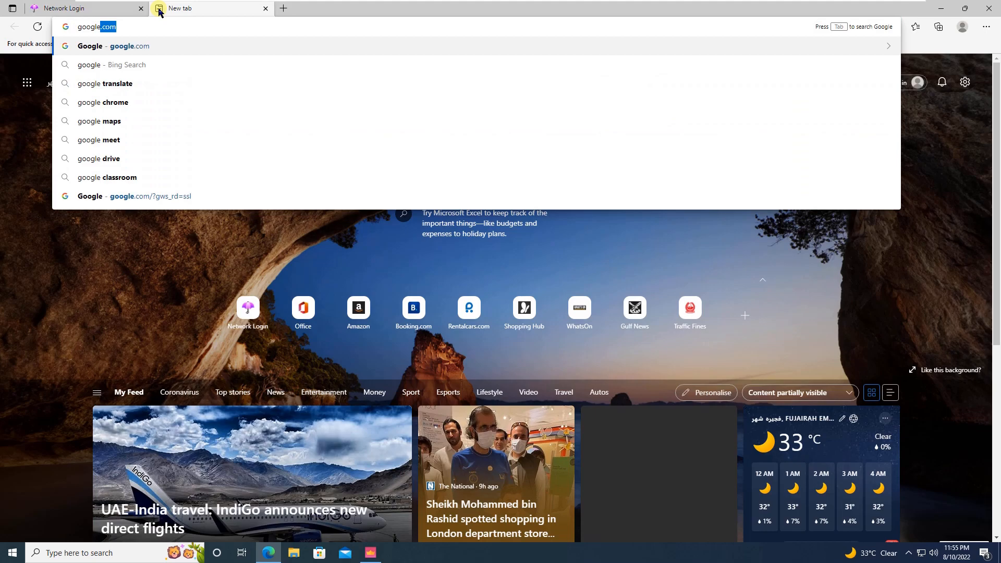
{"action": "key", "text": "Return"}
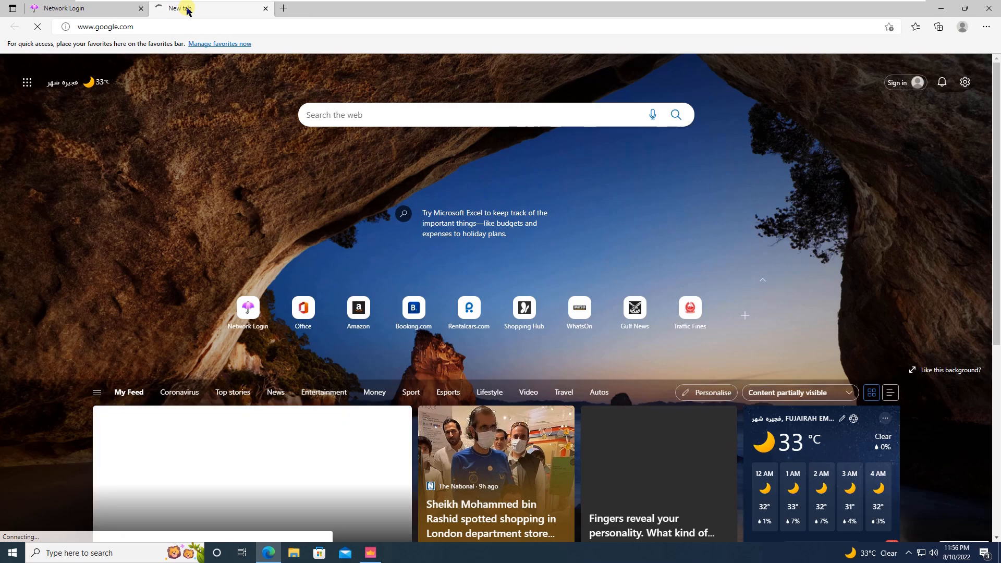
Close the test tab and reopen the captive portal's login form by regaining access to the network
{"action": "left_click_drag", "start_coordinate": [188, 11], "coordinate": [152, 17]}
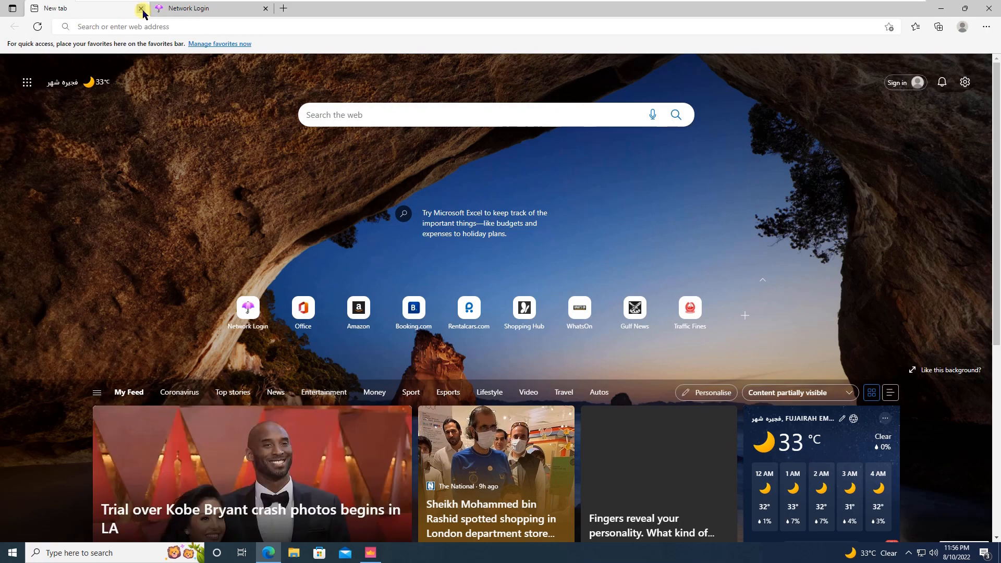
{"action": "left_click", "coordinate": [141, 8]}
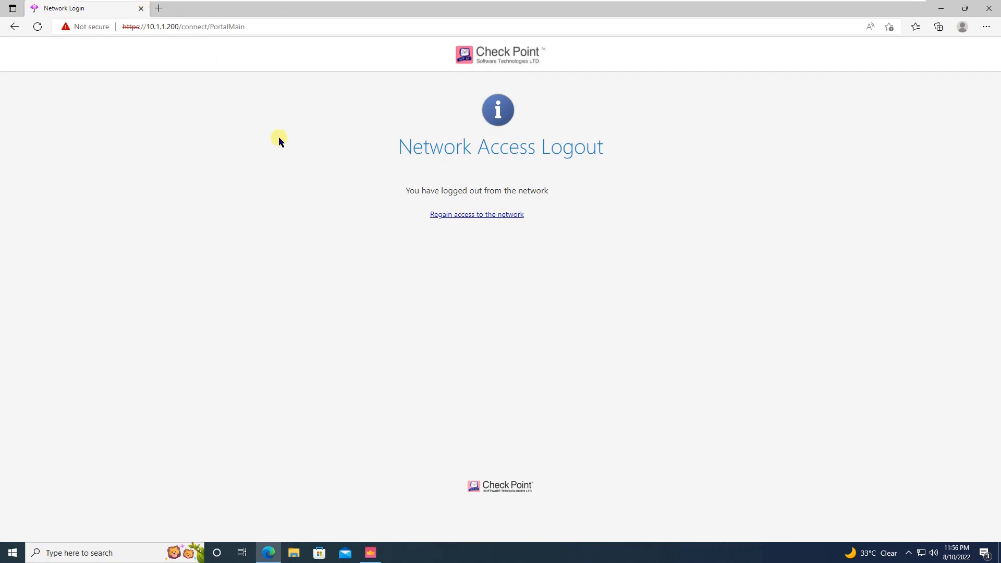
{"action": "left_click", "coordinate": [471, 217]}
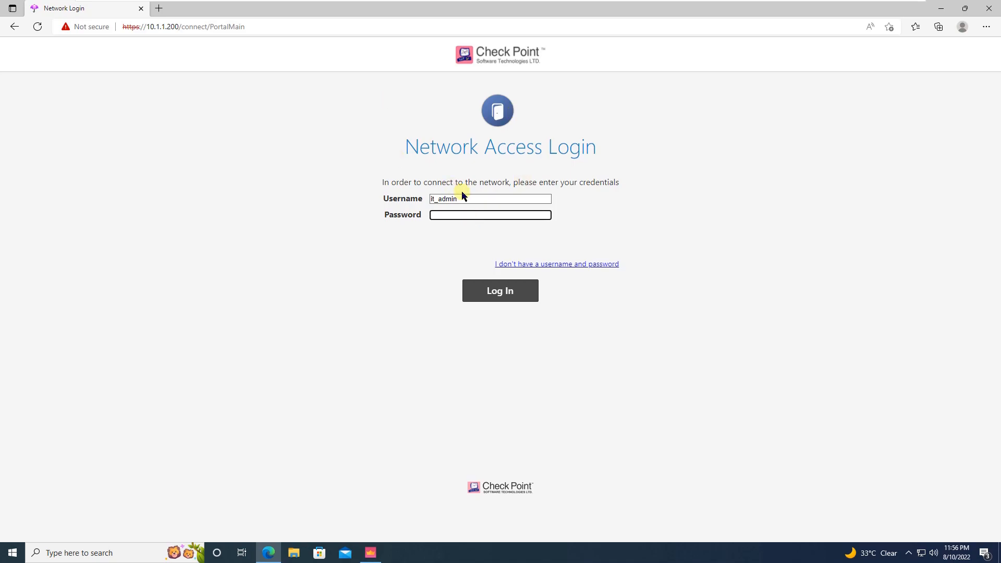
Switch to SmartConsole and examine the gateway's traffic logs for the last 24 hours, refreshing them for recent entries
{"action": "left_click", "coordinate": [371, 554]}
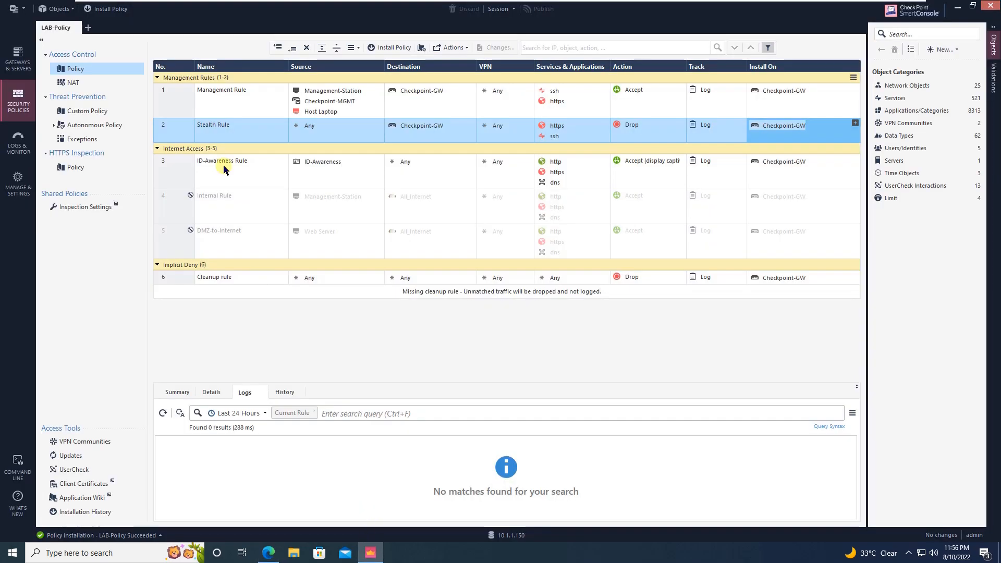
{"action": "left_click", "coordinate": [9, 151]}
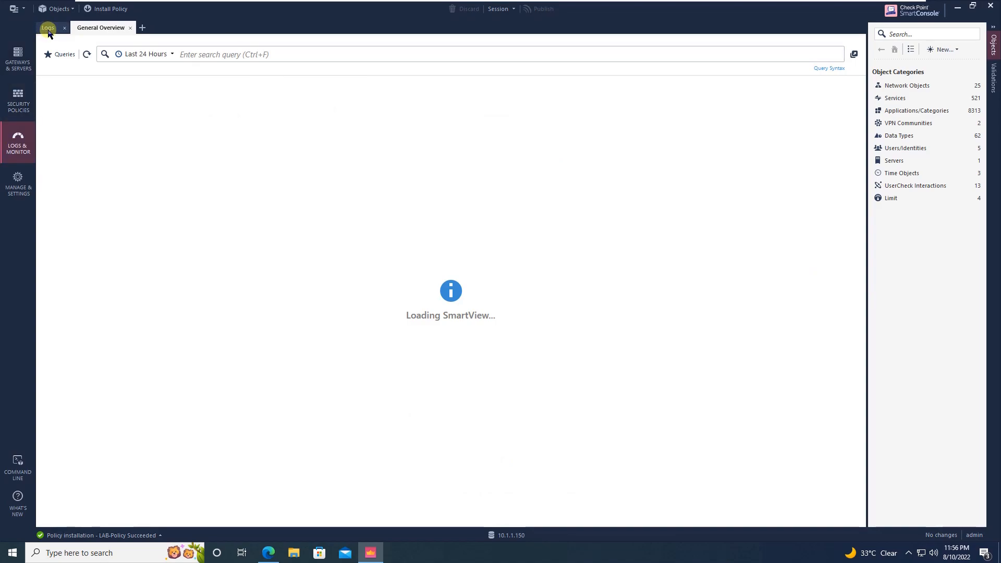
{"action": "left_click", "coordinate": [48, 28]}
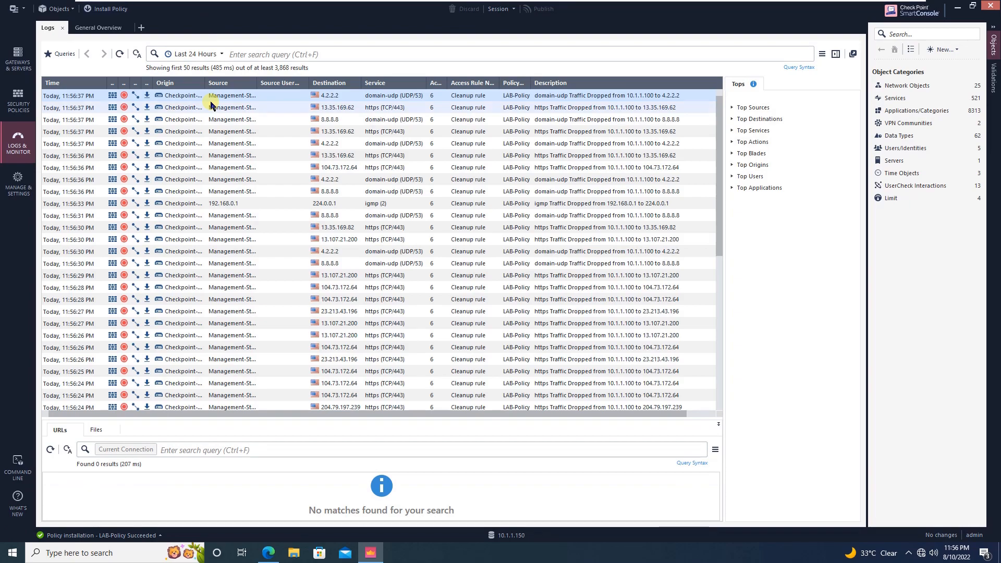
{"action": "left_click_drag", "start_coordinate": [719, 147], "coordinate": [714, 286]}
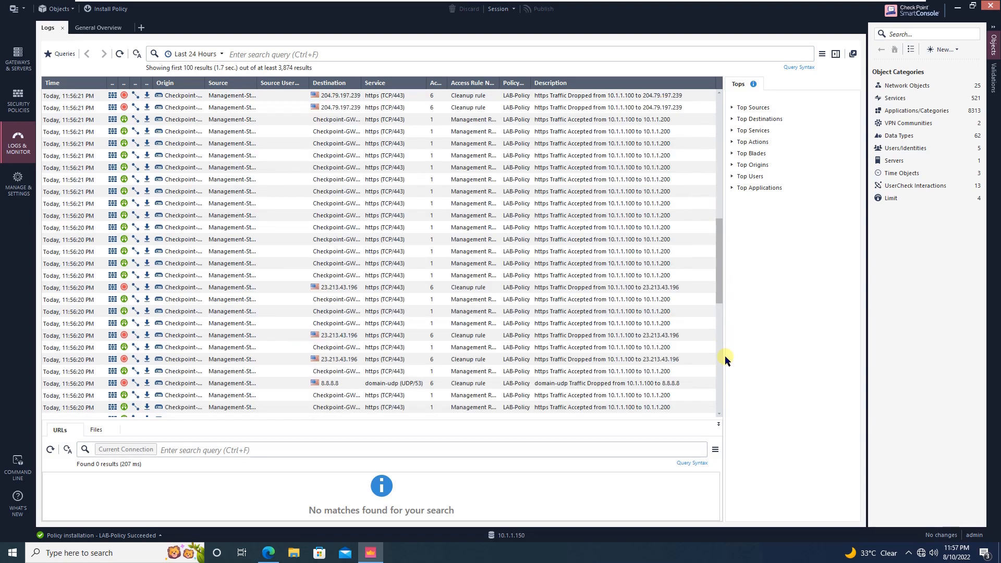
{"action": "left_click_drag", "start_coordinate": [725, 356], "coordinate": [721, 281]}
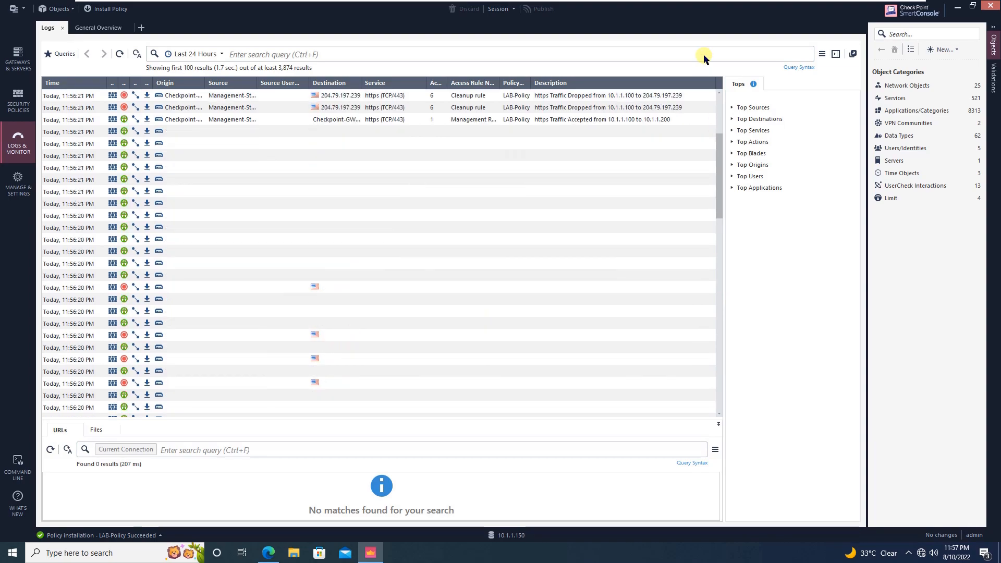
{"action": "left_click", "coordinate": [119, 55]}
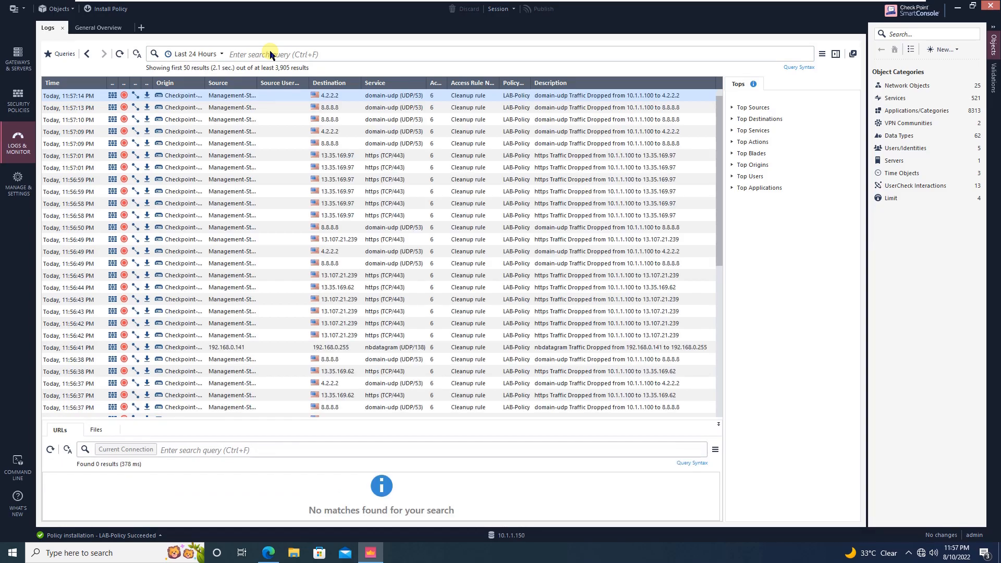
Return to LAB-Policy and display the logs for the ID-Awareness Rule
{"action": "left_click", "coordinate": [29, 97]}
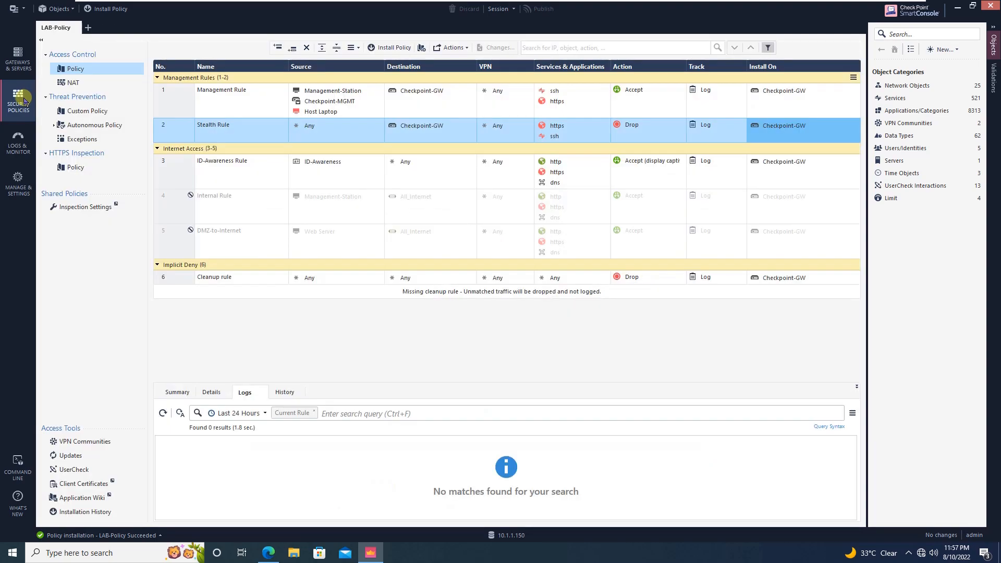
{"action": "left_click", "coordinate": [177, 173]}
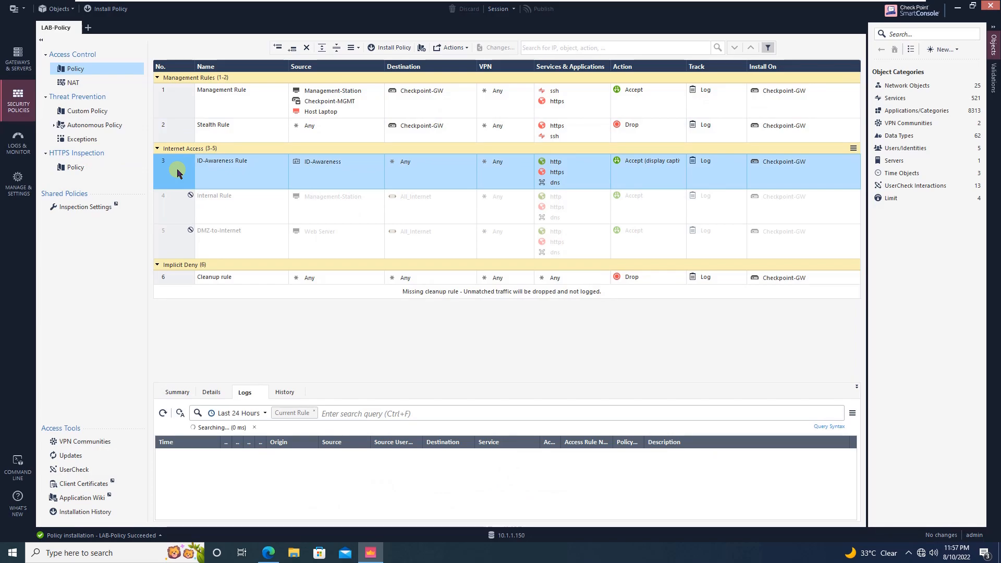
{"action": "right_click", "coordinate": [178, 173]}
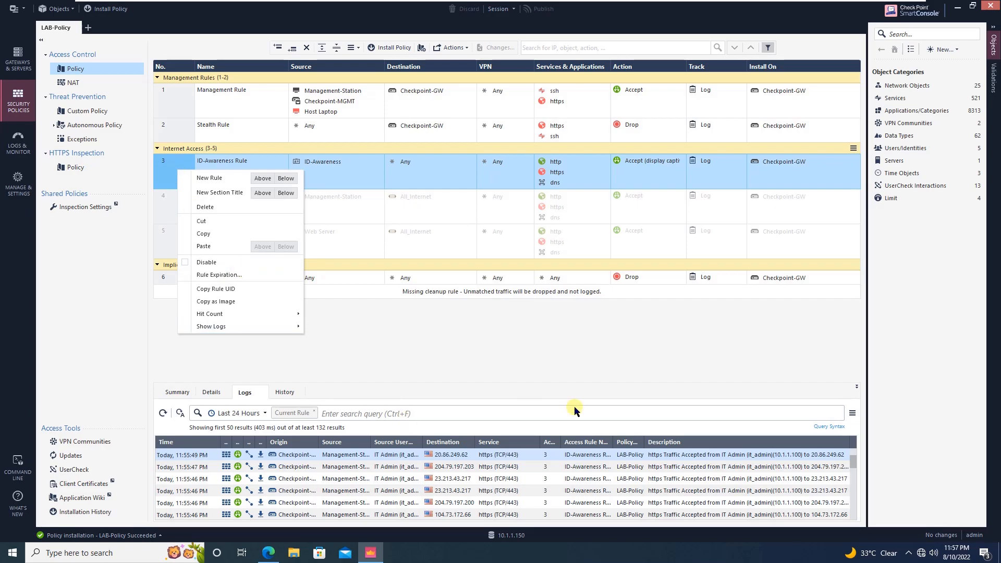
{"action": "left_click", "coordinate": [719, 362]}
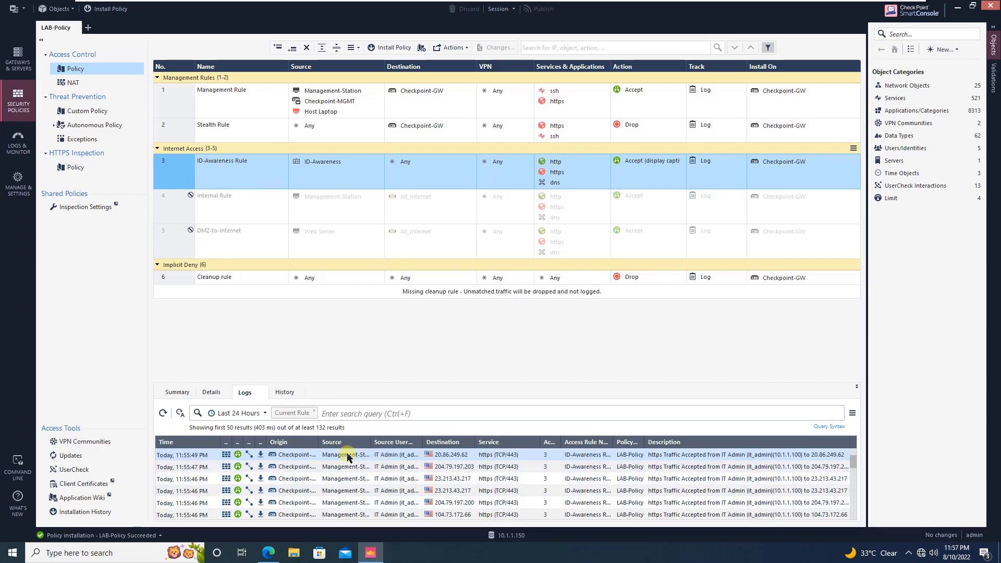
Inspect the details of the newest ID-Awareness Rule log entry and close them
{"action": "mouse_move", "coordinate": [458, 4]}
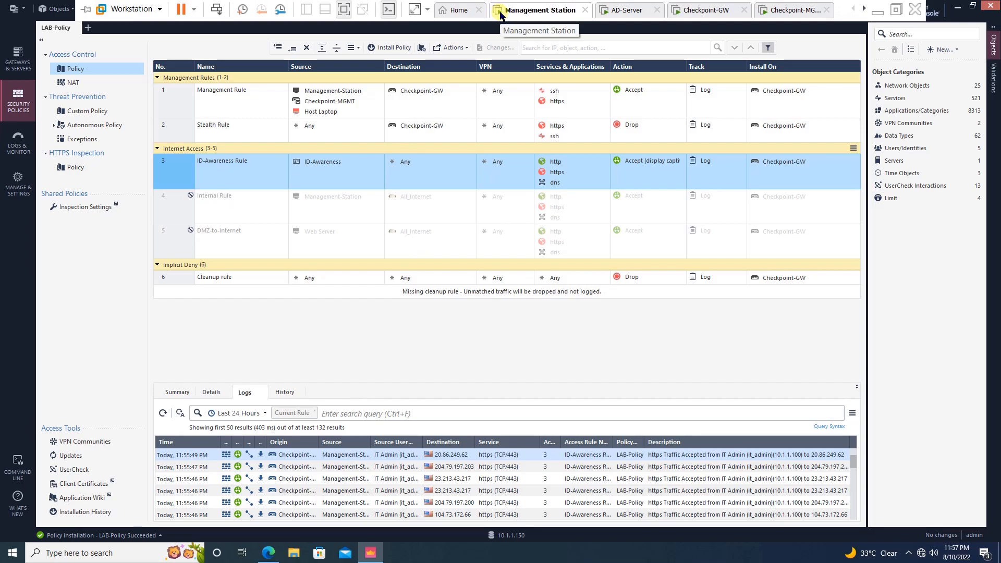
{"action": "double_click", "coordinate": [386, 454]}
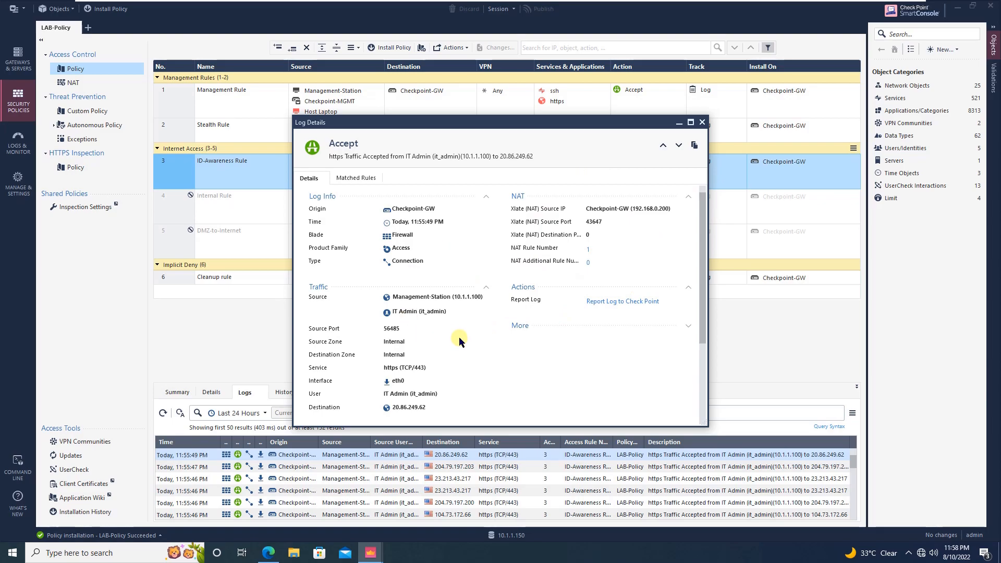
{"action": "left_click", "coordinate": [702, 123]}
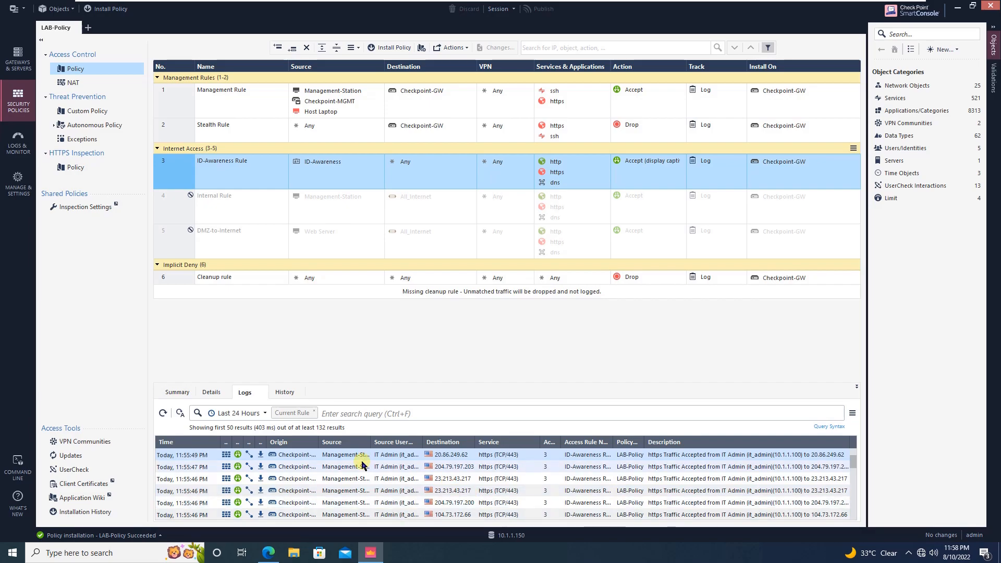
Switch to Edge, reload the captive portal at 10.1.1.200/connect, and open the form for guests without a username and password
{"action": "left_click", "coordinate": [268, 553]}
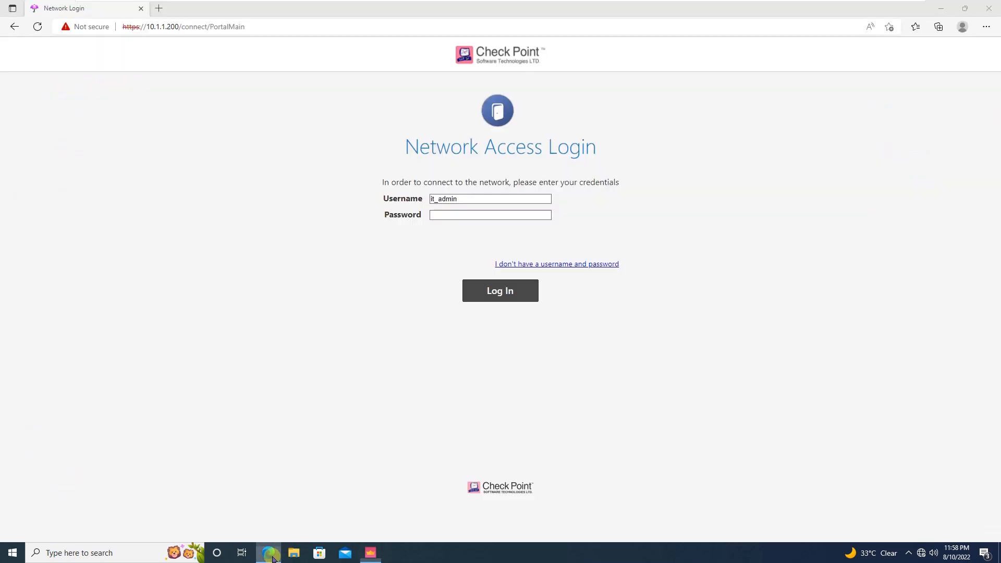
{"action": "left_click", "coordinate": [441, 218]}
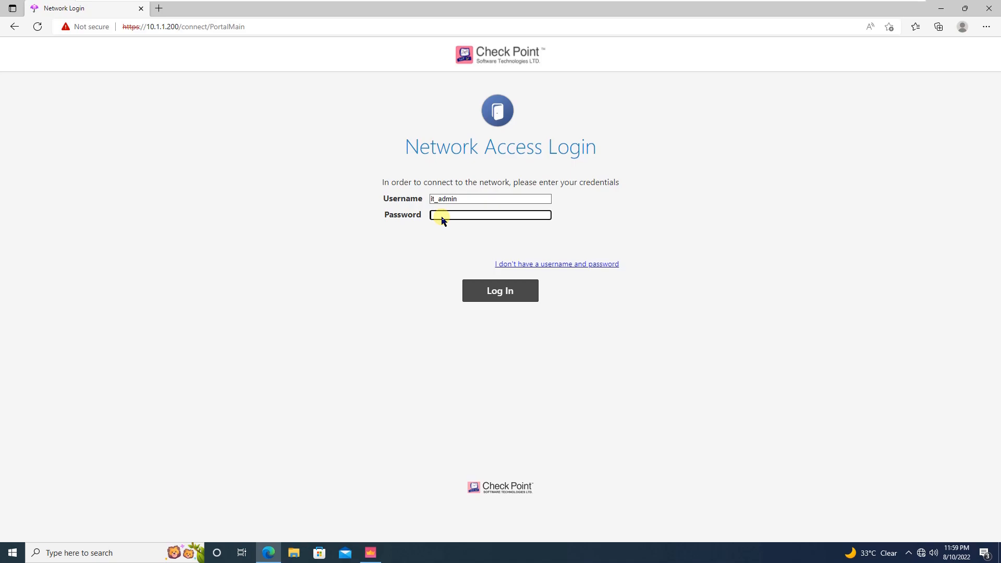
{"action": "left_click", "coordinate": [547, 267]}
{"action": "left_click_drag", "start_coordinate": [547, 267], "coordinate": [552, 343]}
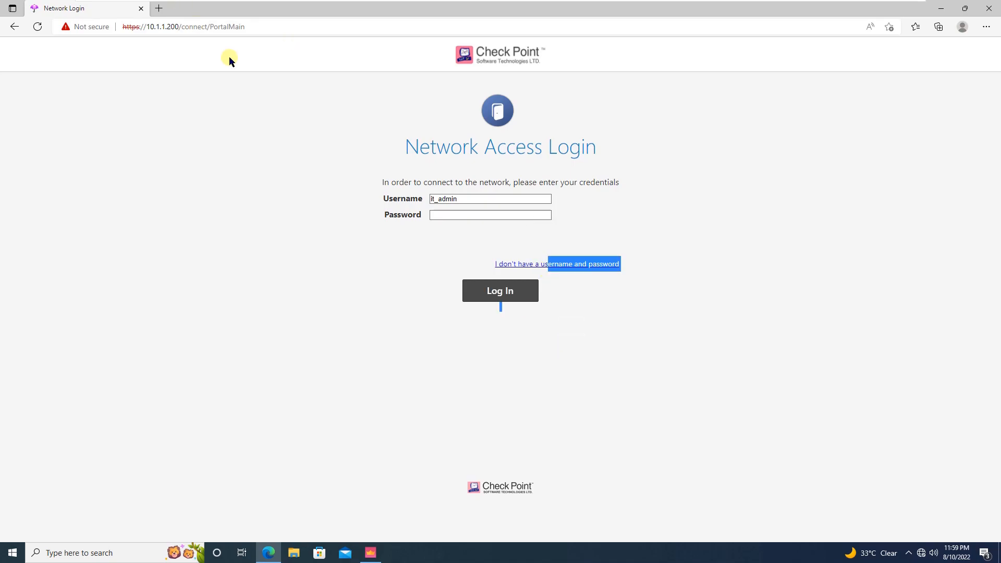
{"action": "left_click_drag", "start_coordinate": [210, 26], "coordinate": [331, 30]}
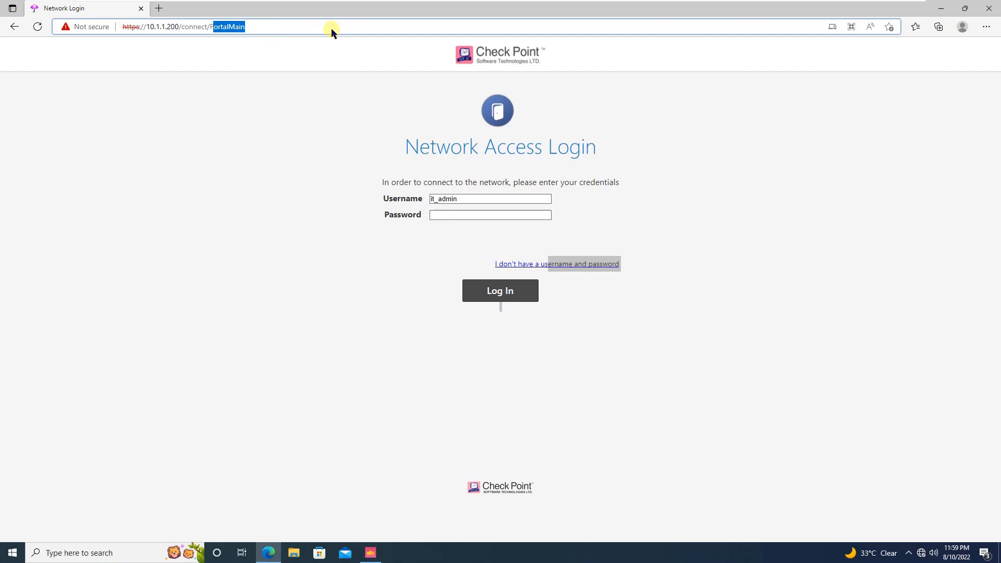
{"action": "key", "text": "BackSpace"}
{"action": "key", "text": "Return"}
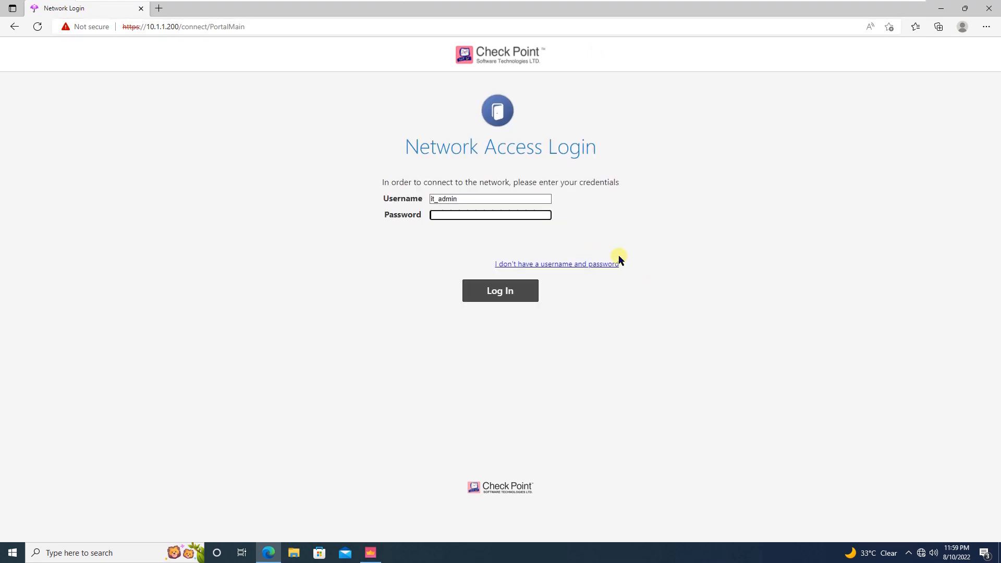
{"action": "left_click", "coordinate": [570, 266]}
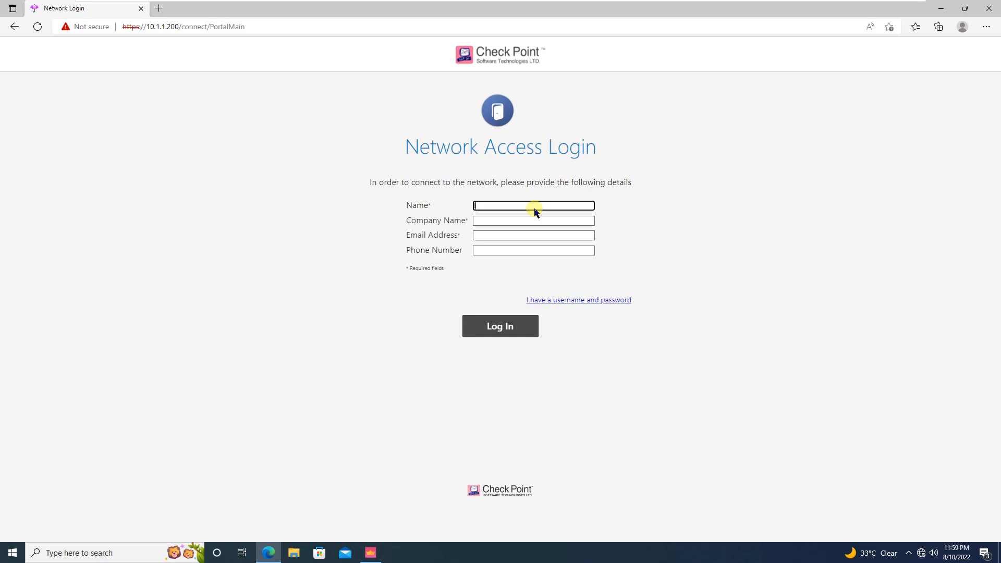
Fill in the guest form with the name IT Consultant, the company Noor Networks and an e-mail address, leaving the phone number blank
{"action": "type", "text": "Consultant"}
{"action": "key", "text": "Tab"}
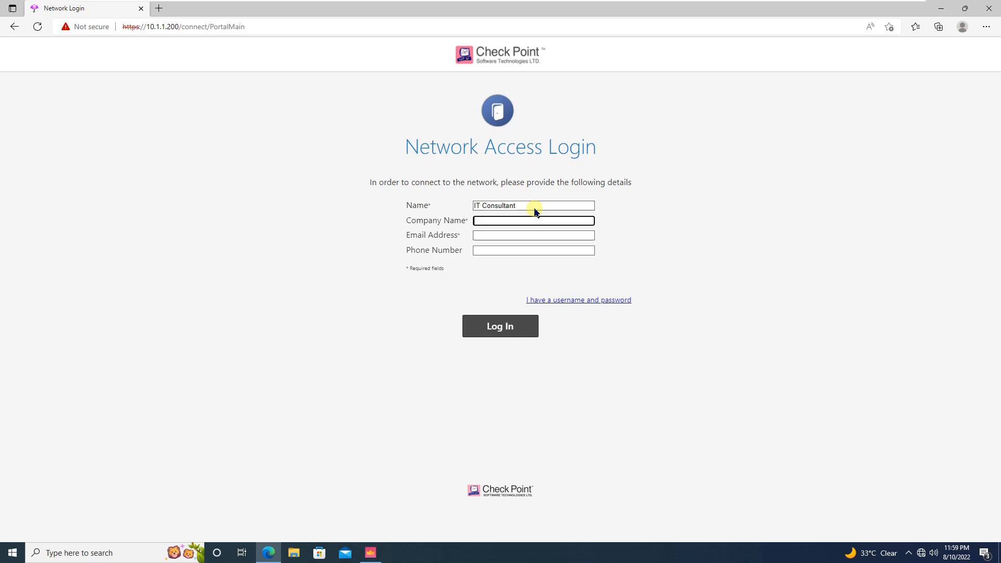
{"action": "type", "text": "Noor Networks"}
{"action": "key", "text": "Tab"}
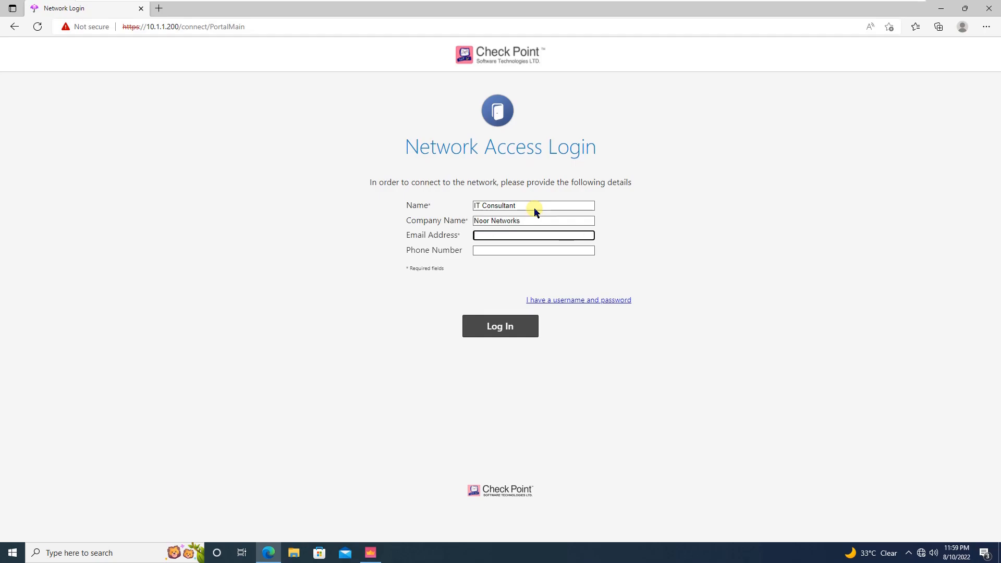
{"action": "type", "text": "test@test.com"}
{"action": "left_click", "coordinate": [520, 253]}
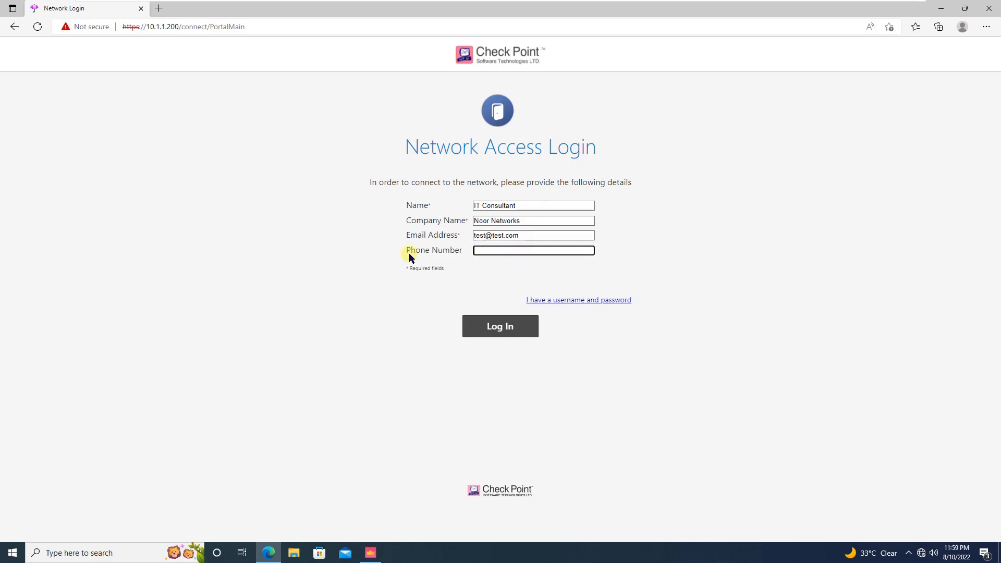
Submit the guest login and accept the network access terms and conditions
{"action": "left_click", "coordinate": [513, 330]}
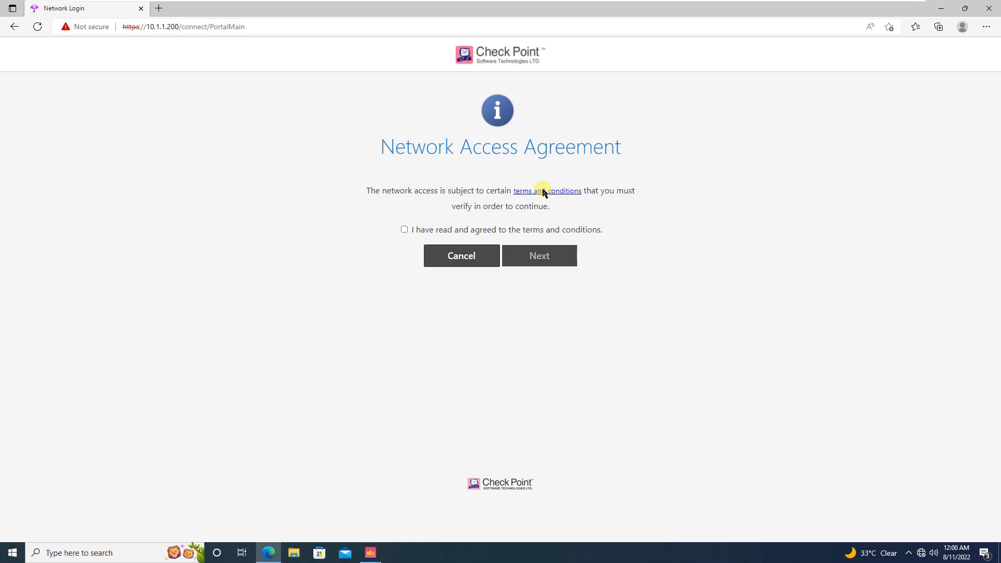
{"action": "left_click", "coordinate": [405, 230]}
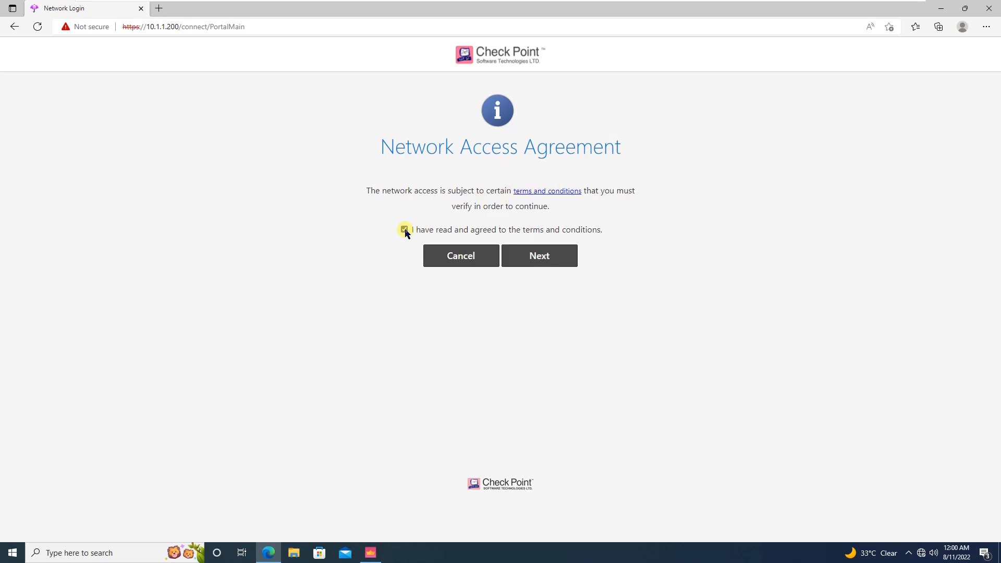
{"action": "left_click", "coordinate": [559, 254]}
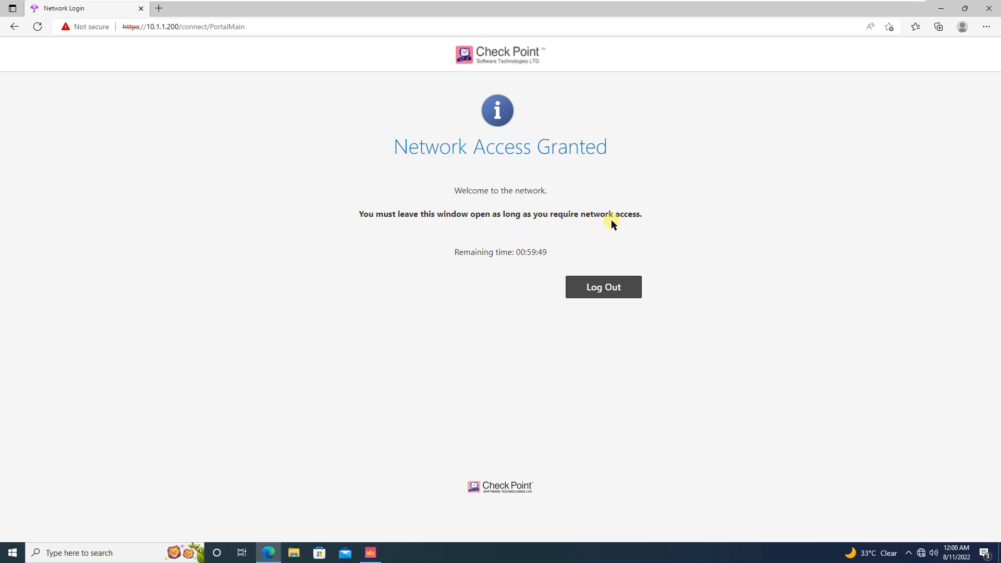
{"action": "left_click", "coordinate": [159, 9]}
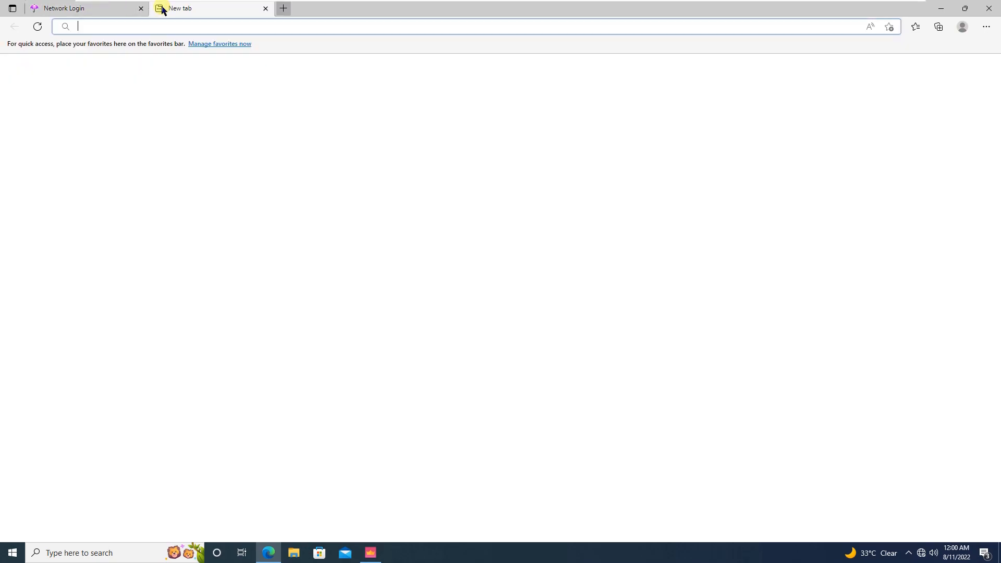
{"action": "type", "text": "google"}
{"action": "key", "text": "Return"}
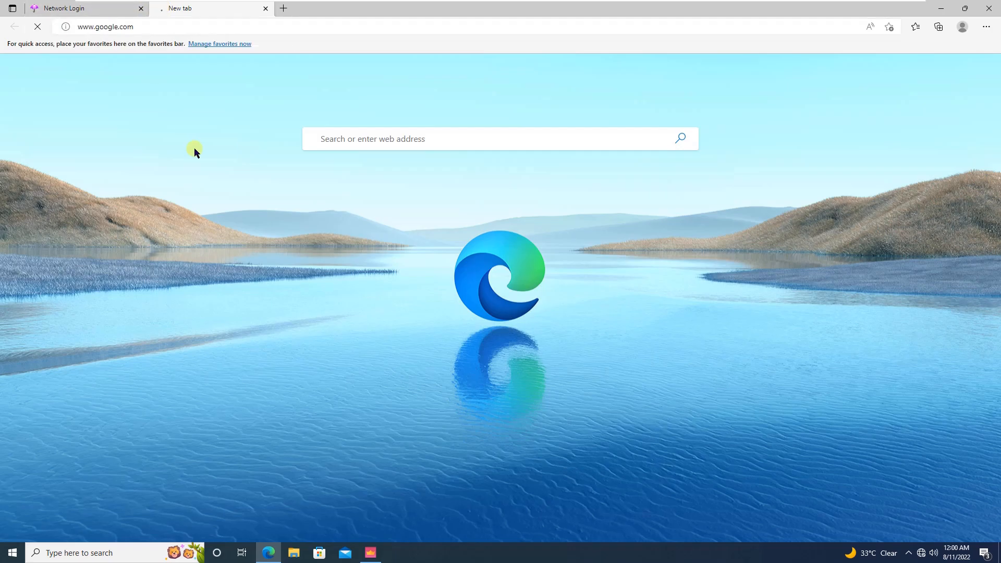
{"action": "left_click", "coordinate": [133, 13]}
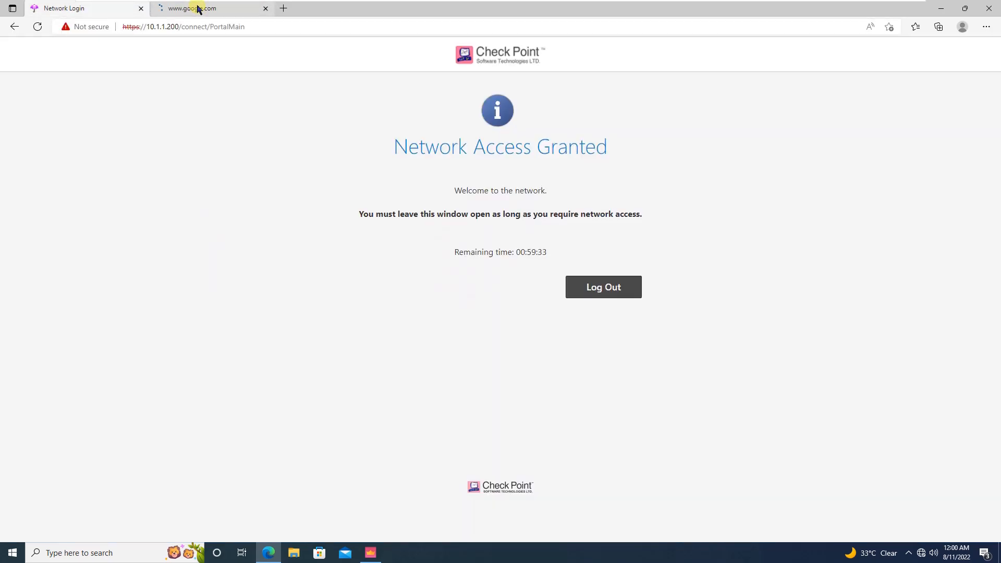
{"action": "left_click", "coordinate": [198, 8]}
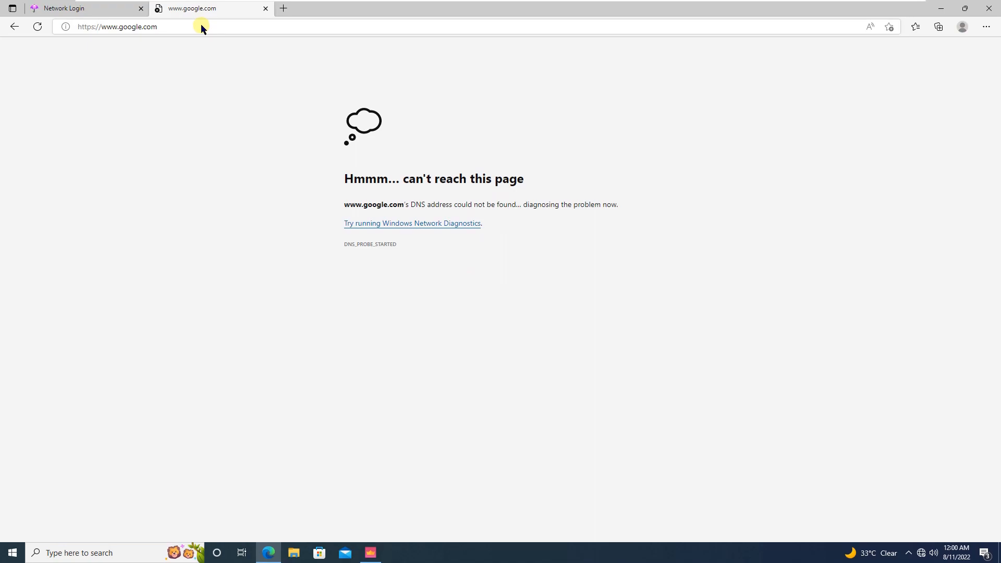
{"action": "left_click", "coordinate": [202, 25]}
{"action": "type", "text": "yahoomail"}
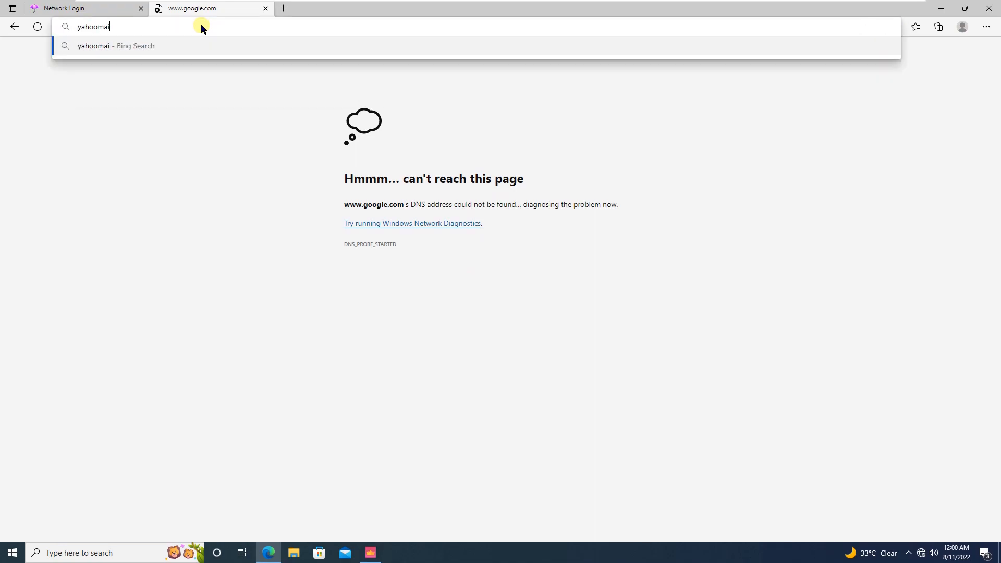
{"action": "key", "text": "ctrl+Return"}
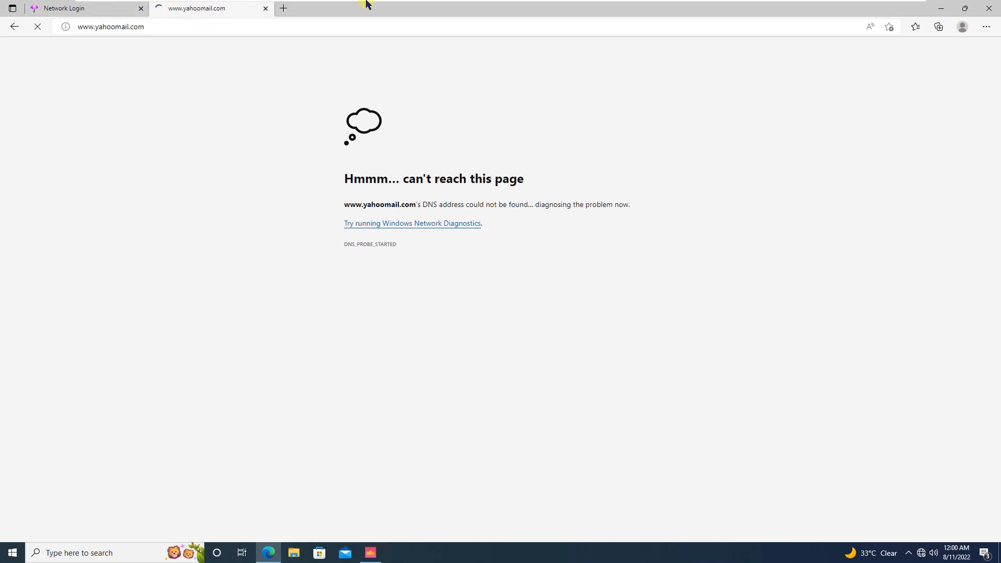
{"action": "mouse_move", "coordinate": [328, 3]}
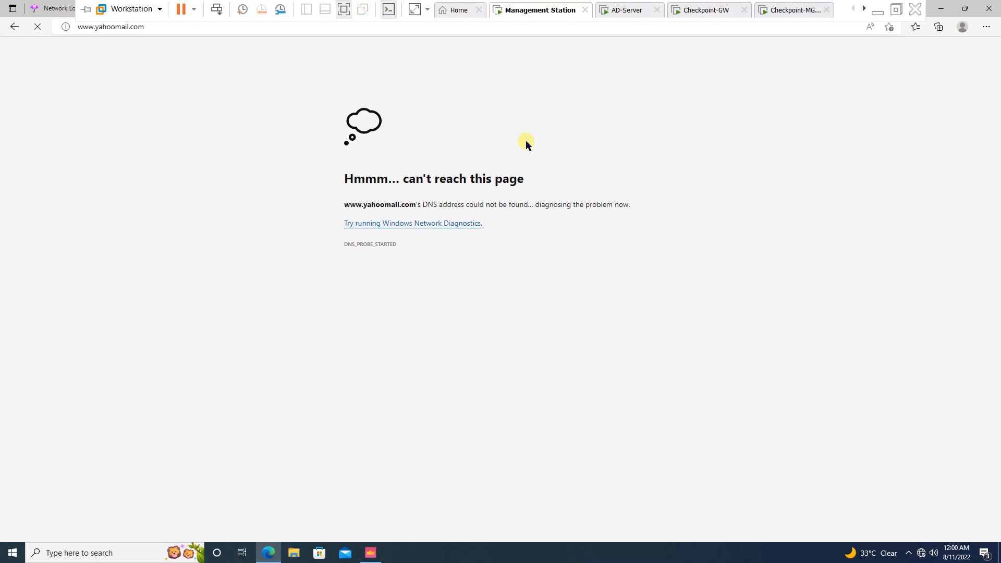
{"action": "left_click", "coordinate": [107, 7]}
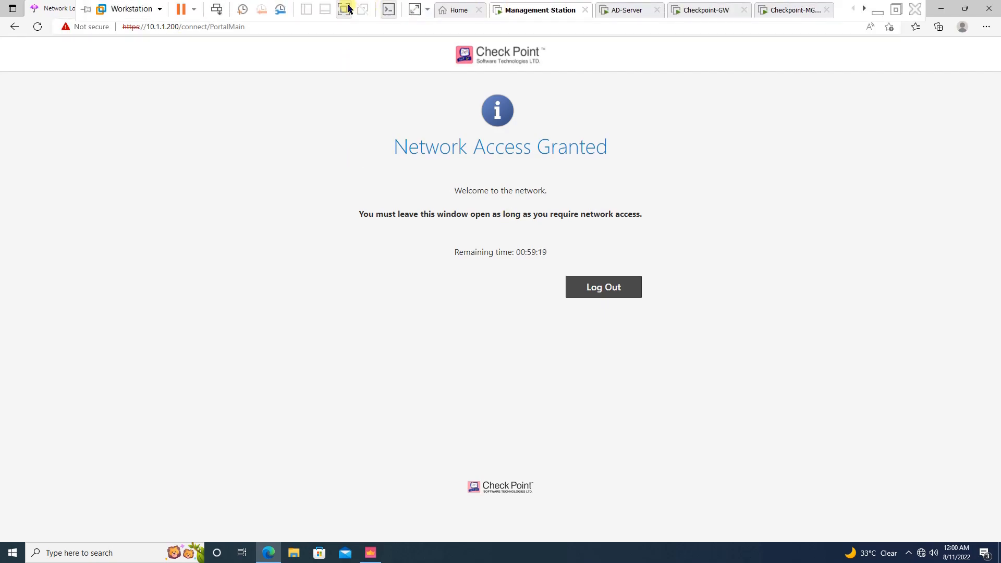
{"action": "left_click", "coordinate": [347, 6]}
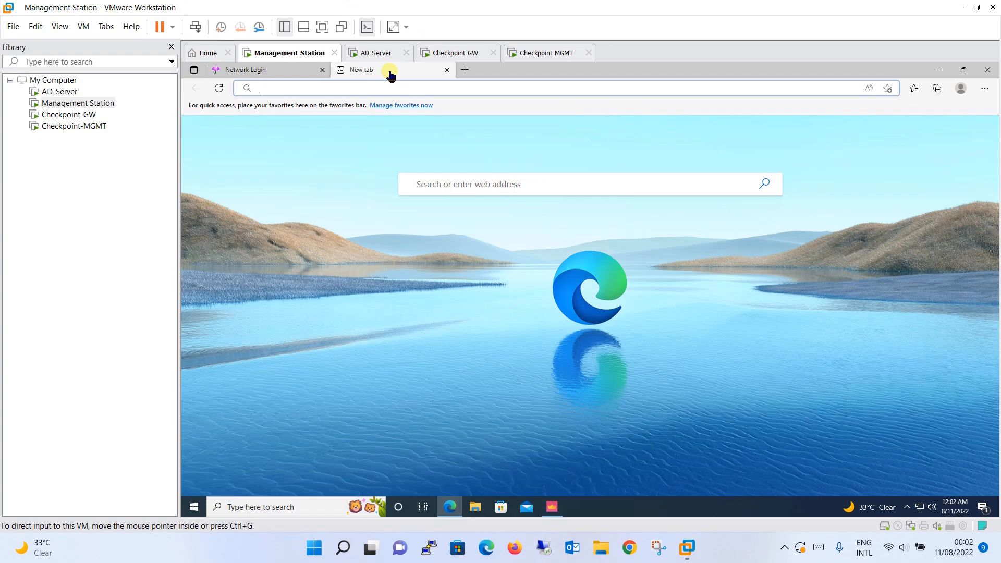
{"action": "left_click", "coordinate": [323, 27]}
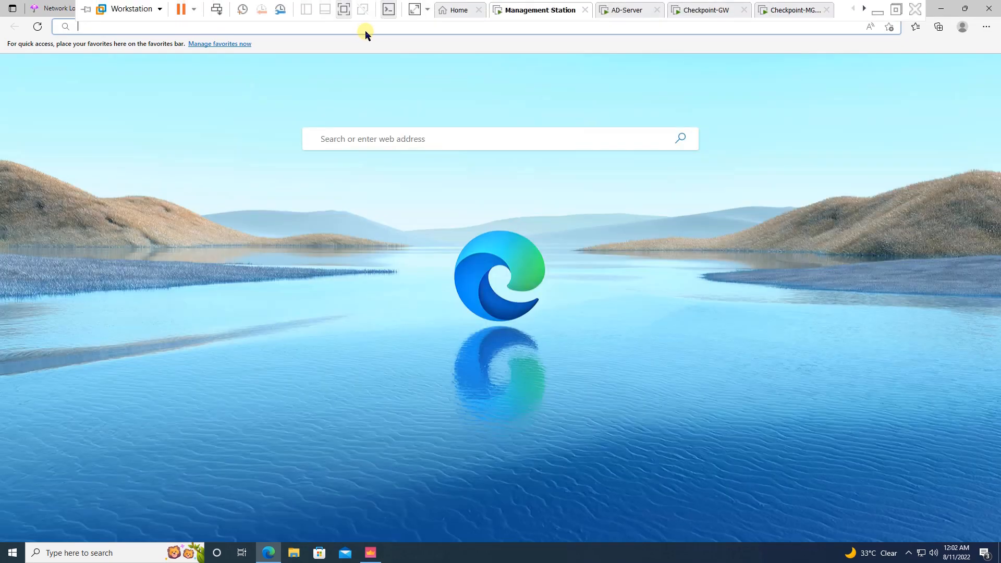
{"action": "left_click", "coordinate": [345, 7]}
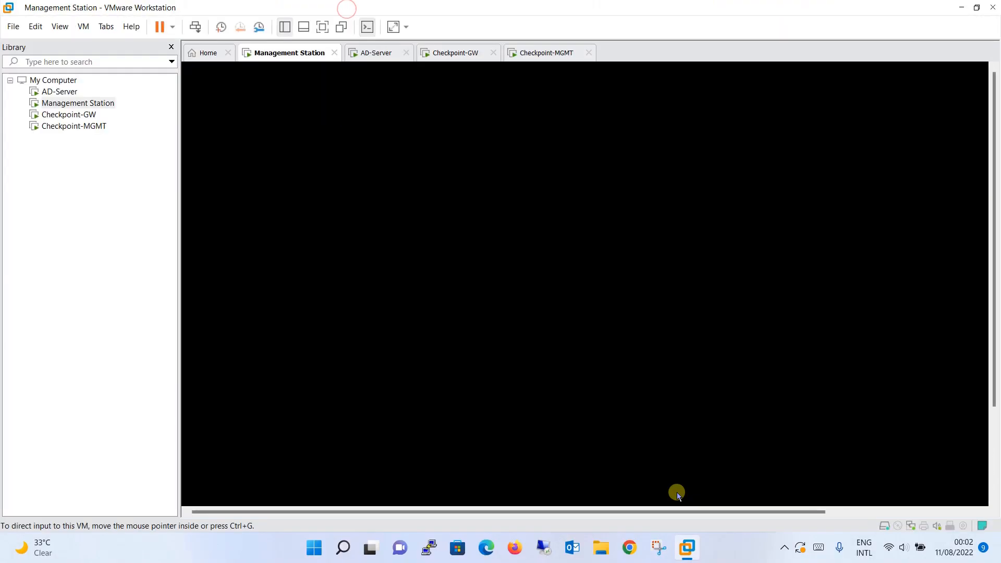
{"action": "left_click", "coordinate": [734, 556]}
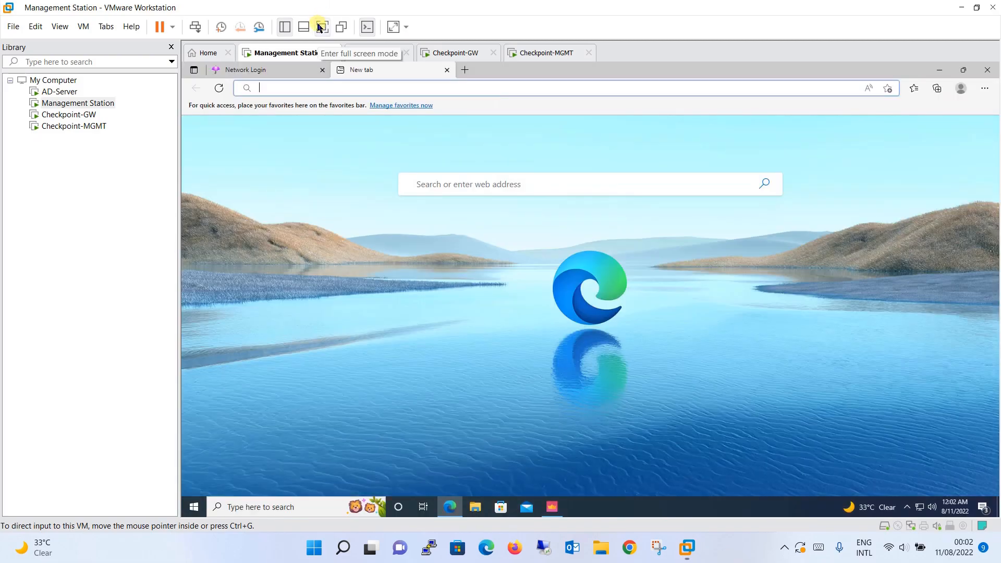
{"action": "left_click", "coordinate": [322, 27]}
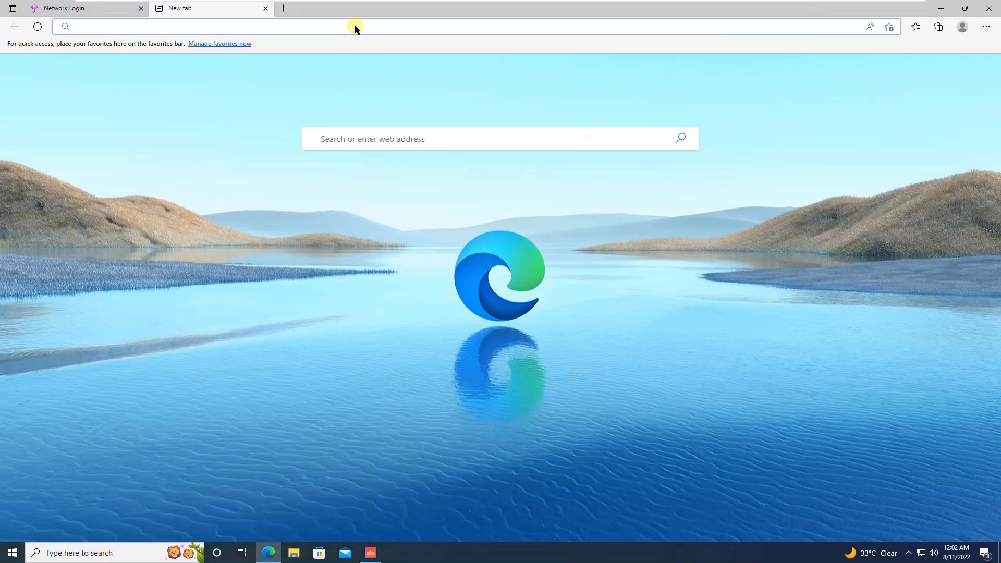
Load yahoo.com in the new tab to test guest browsing, and minimize the browser
{"action": "type", "text": "yahoo.com"}
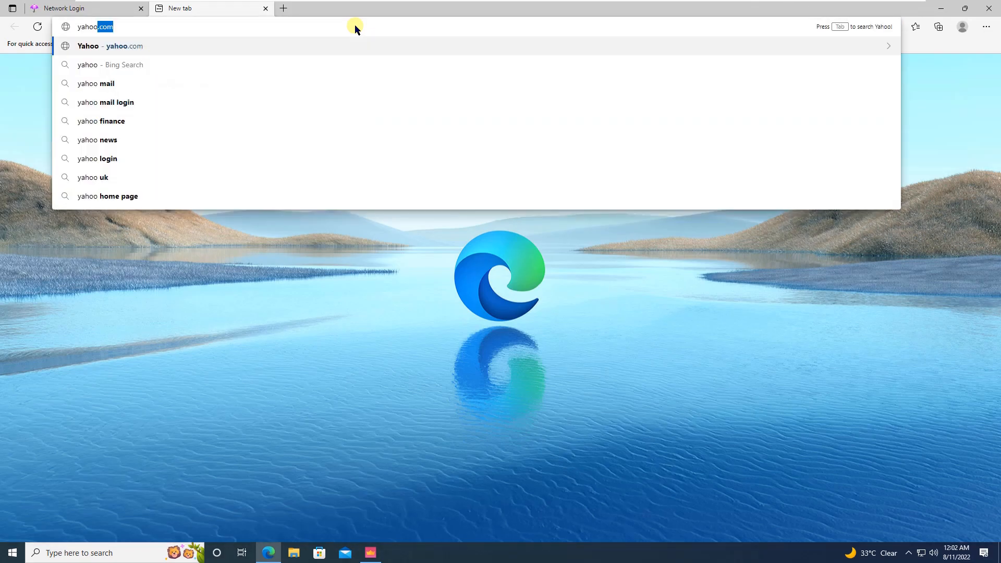
{"action": "key", "text": "Return"}
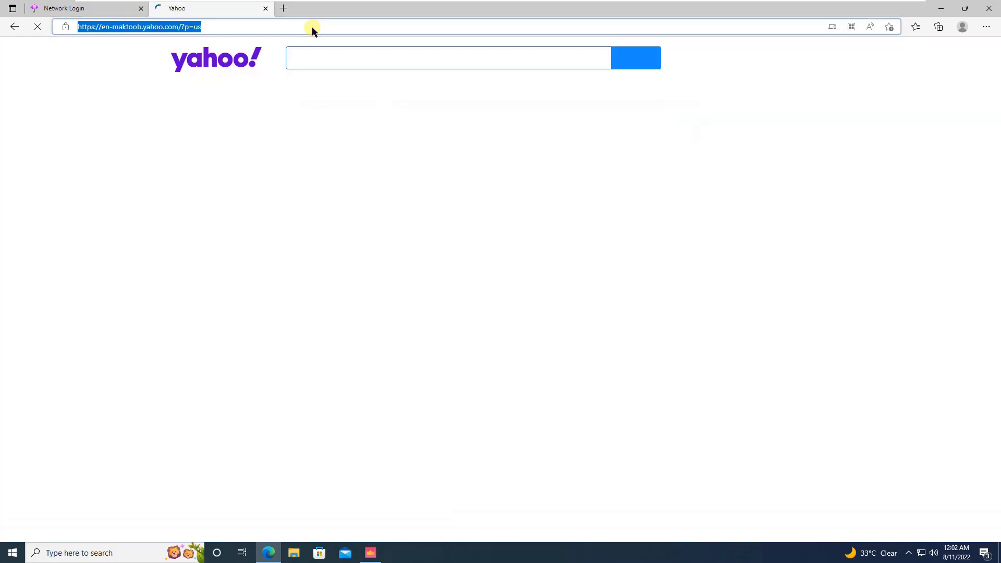
{"action": "left_click", "coordinate": [940, 9]}
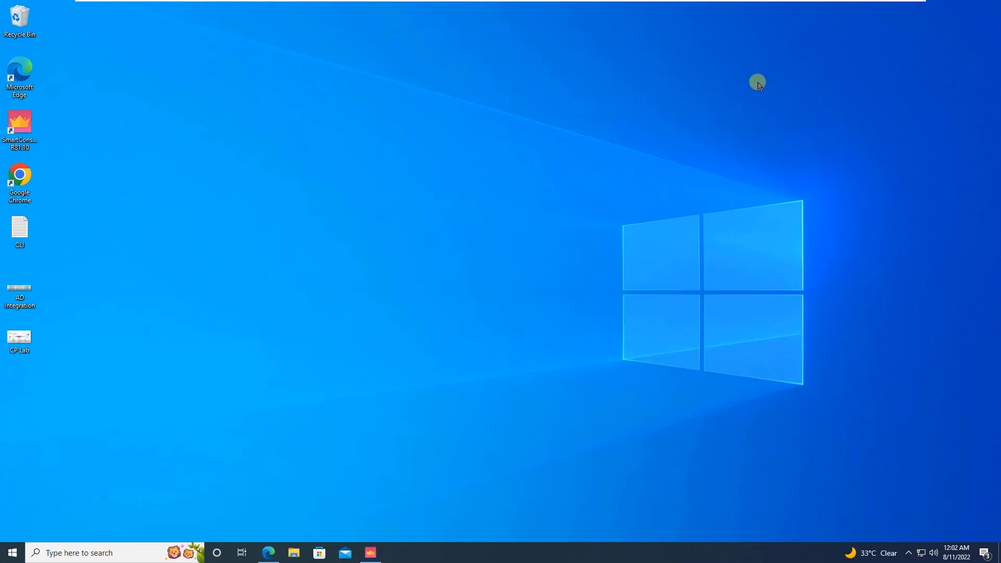
Switch to SmartConsole, examine the User/Identity types available for new objects, and close the list without creating one
{"action": "left_click", "coordinate": [371, 552]}
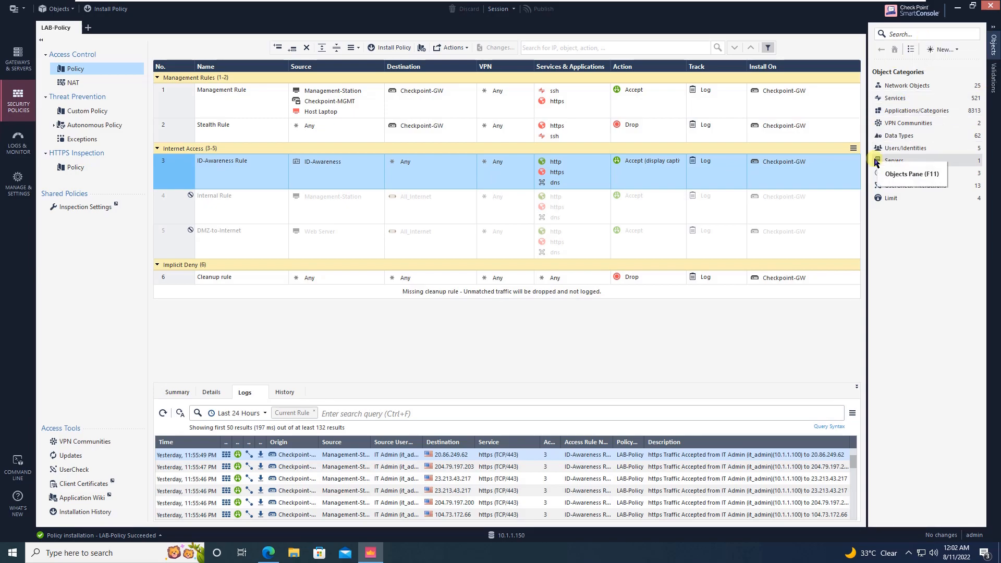
{"action": "left_click", "coordinate": [944, 50]}
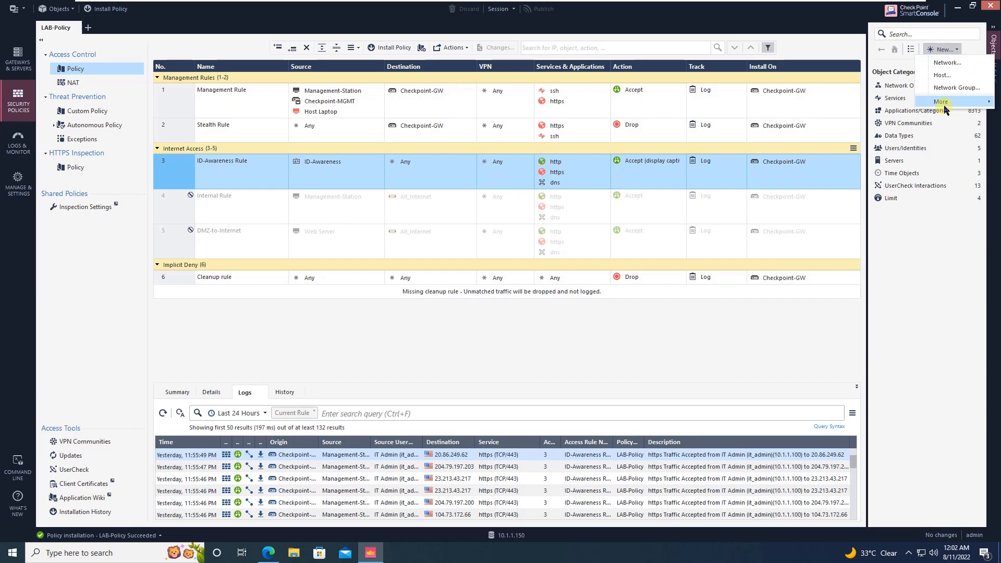
{"action": "mouse_move", "coordinate": [945, 103]}
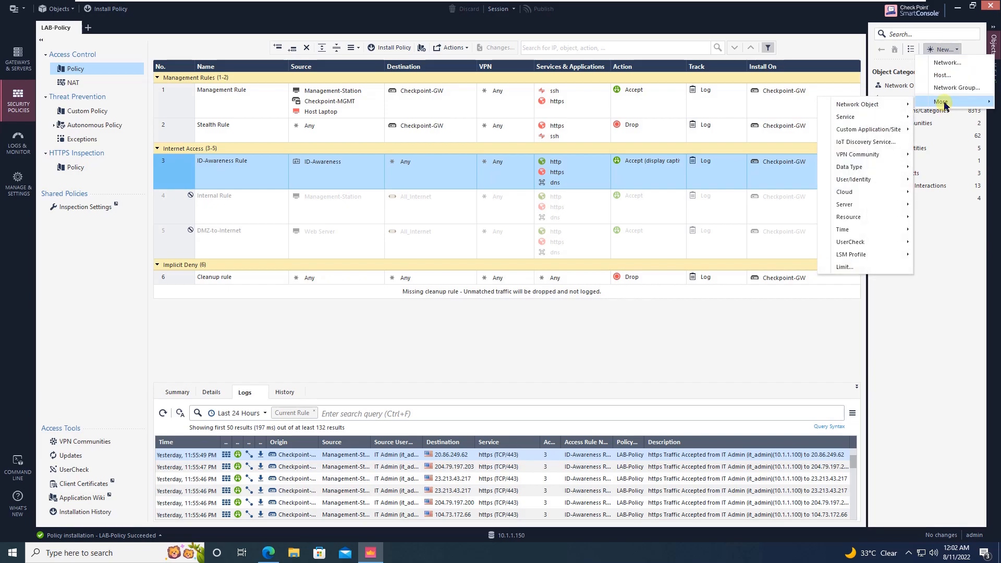
{"action": "mouse_move", "coordinate": [879, 106]}
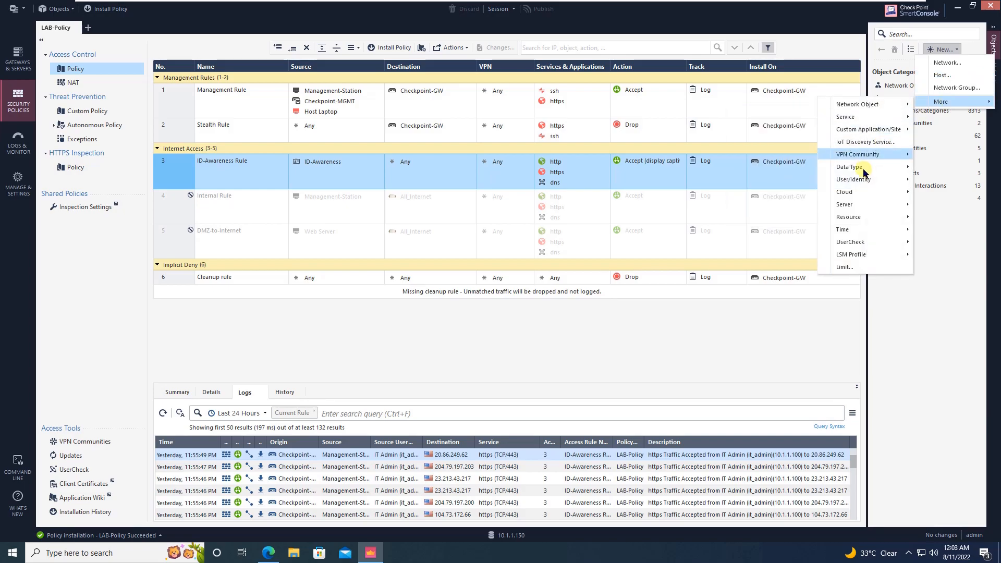
{"action": "mouse_move", "coordinate": [864, 179]}
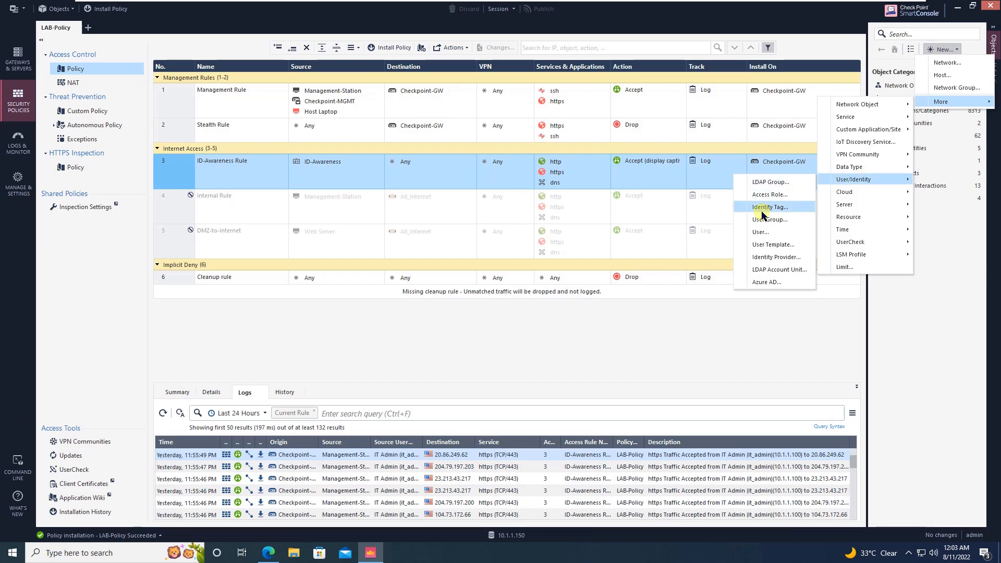
{"action": "left_click", "coordinate": [907, 310]}
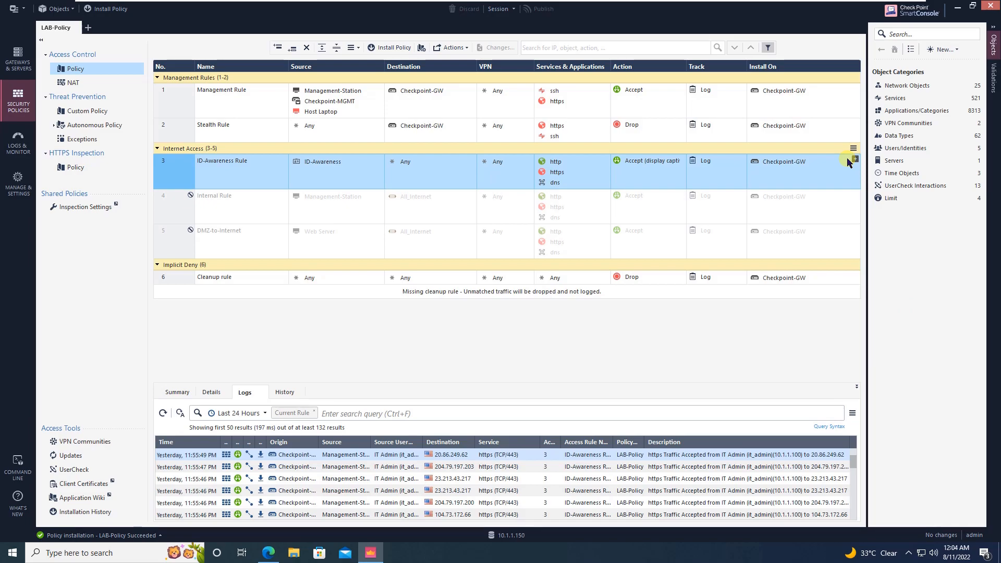
Take the Management Station virtual machine out of full-screen mode in VMware Workstation
{"action": "mouse_move", "coordinate": [477, 11]}
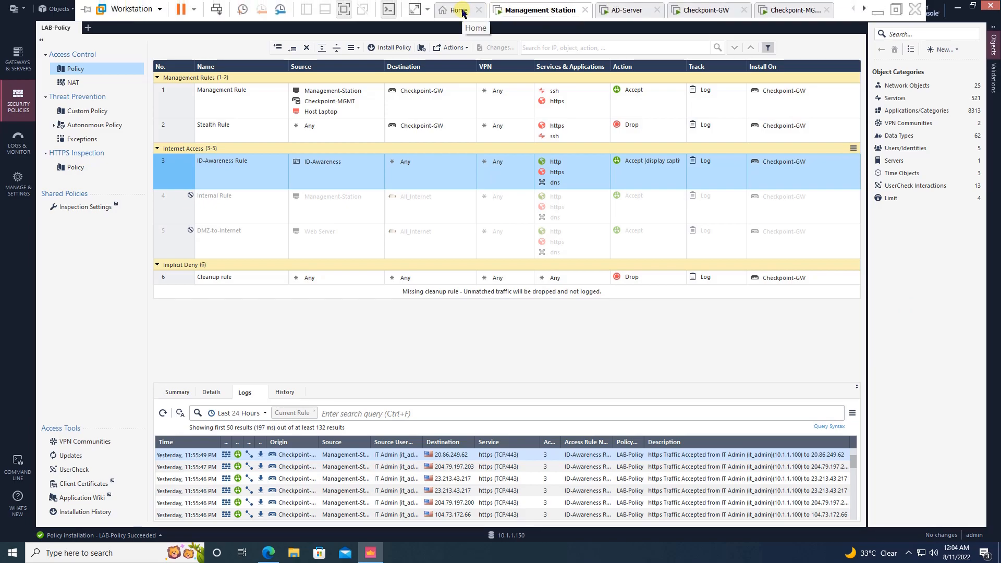
{"action": "left_click", "coordinate": [341, 9]}
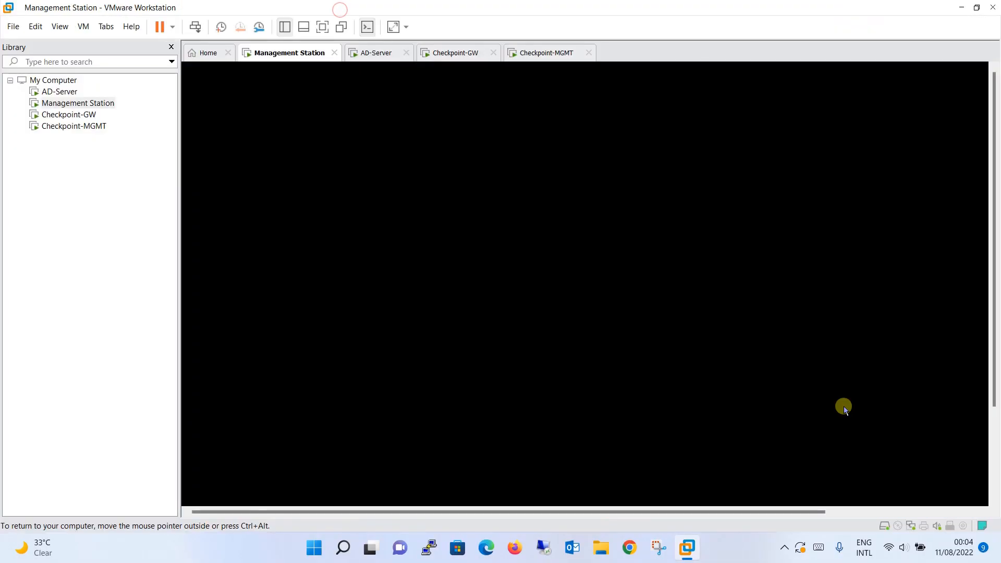